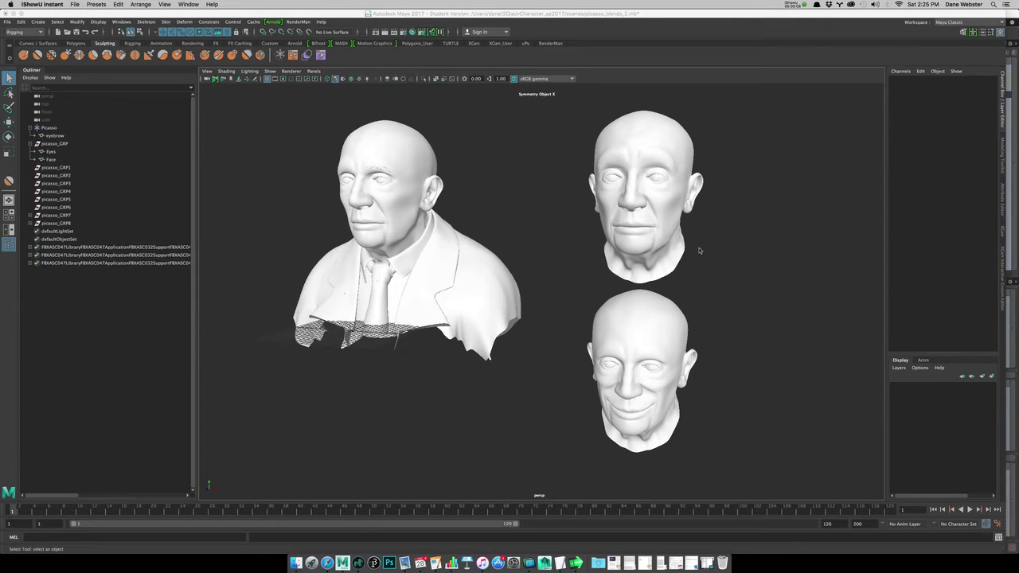
Select the upper head beside the bust, left_EyeBrow_Up, and open the Move tool's settings
{"action": "right_click_drag", "start_coordinate": [655, 194], "coordinate": [594, 373], "text": "alt"}
{"action": "middle_click_drag", "start_coordinate": [594, 374], "coordinate": [671, 246], "text": "alt"}
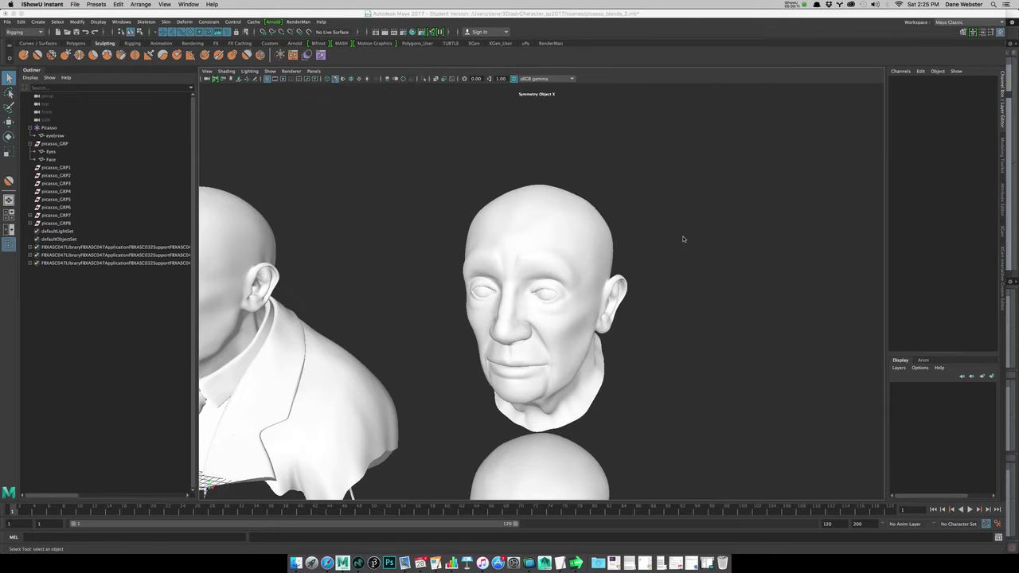
{"action": "left_click_drag", "start_coordinate": [671, 245], "coordinate": [544, 302], "text": "alt"}
{"action": "right_click_drag", "start_coordinate": [544, 303], "coordinate": [726, 234], "text": "alt"}
{"action": "scroll", "coordinate": [687, 250], "scroll_direction": "down", "scroll_amount": 5}
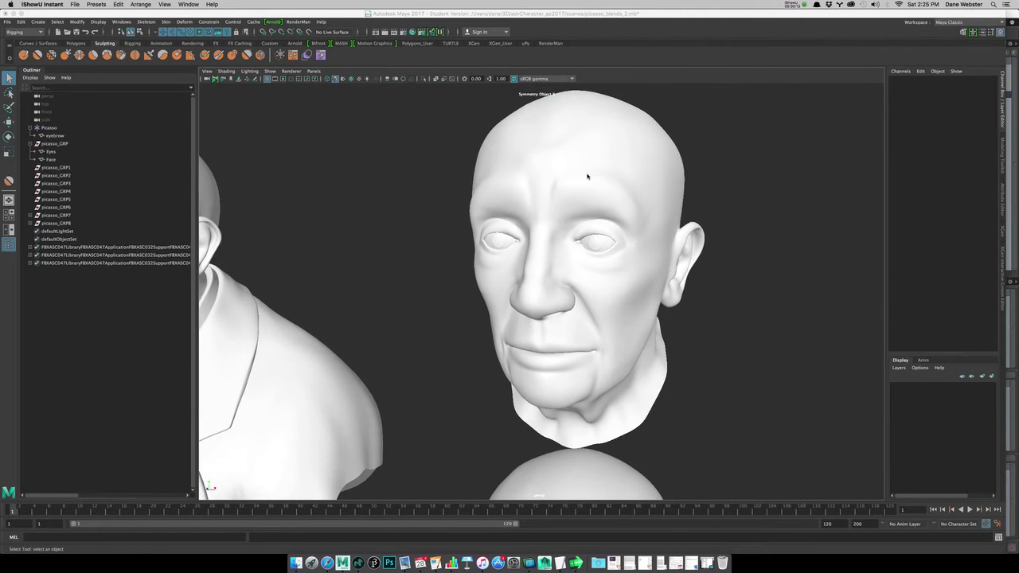
{"action": "left_click", "coordinate": [631, 192]}
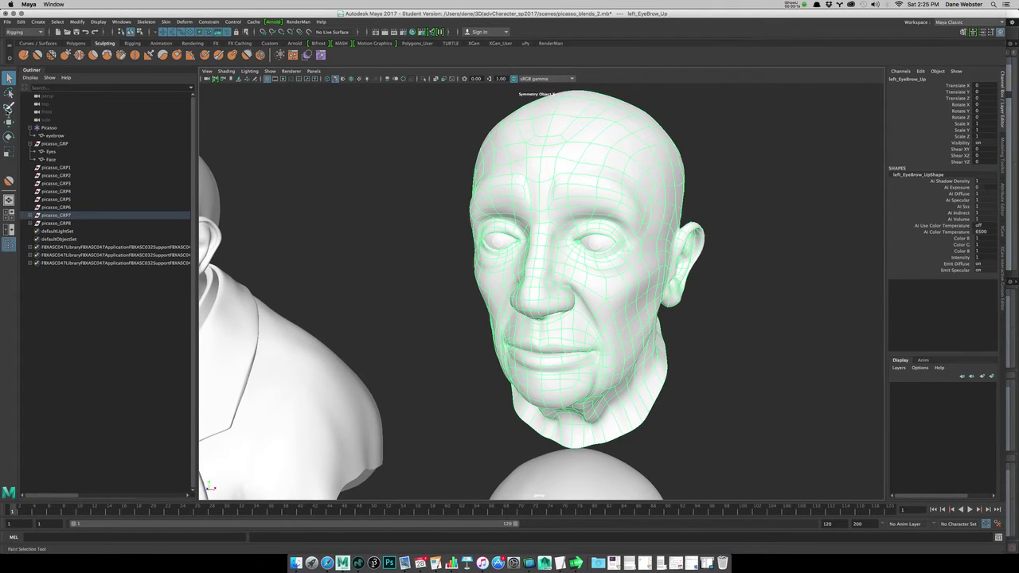
{"action": "double_click", "coordinate": [9, 121]}
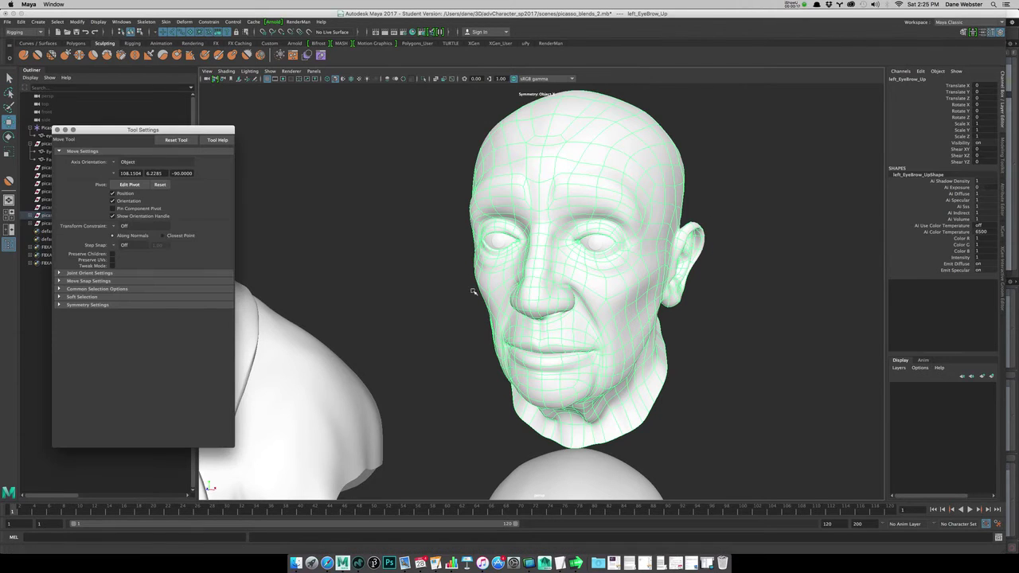
In face mode, nudge faces above the eyebrows of the upper head using Object X symmetry and soft selection
{"action": "right_click_drag", "start_coordinate": [601, 174], "coordinate": [601, 196]}
{"action": "left_click", "coordinate": [610, 176]}
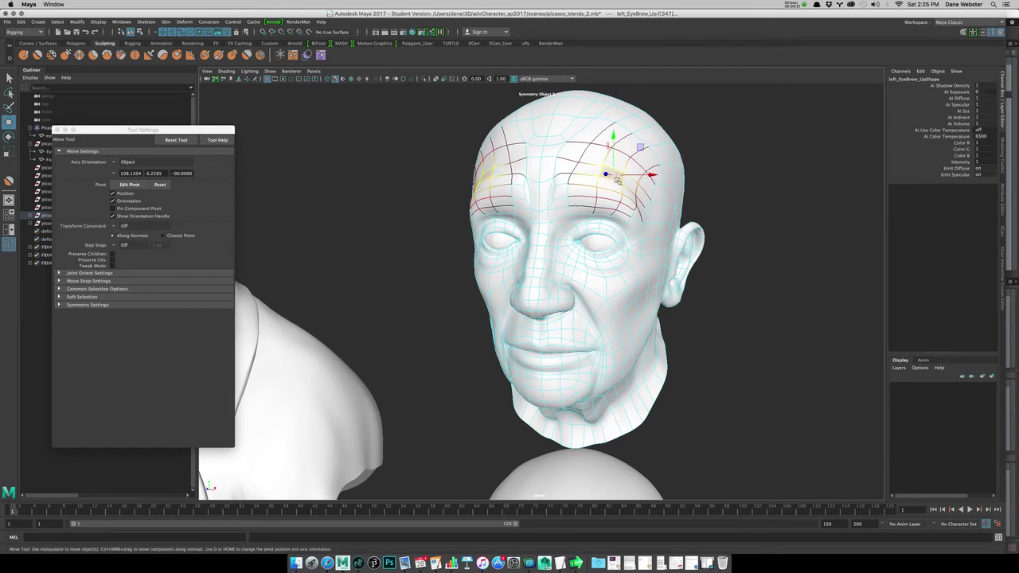
{"action": "left_click_drag", "start_coordinate": [610, 176], "coordinate": [612, 174]}
{"action": "left_click", "coordinate": [595, 175]}
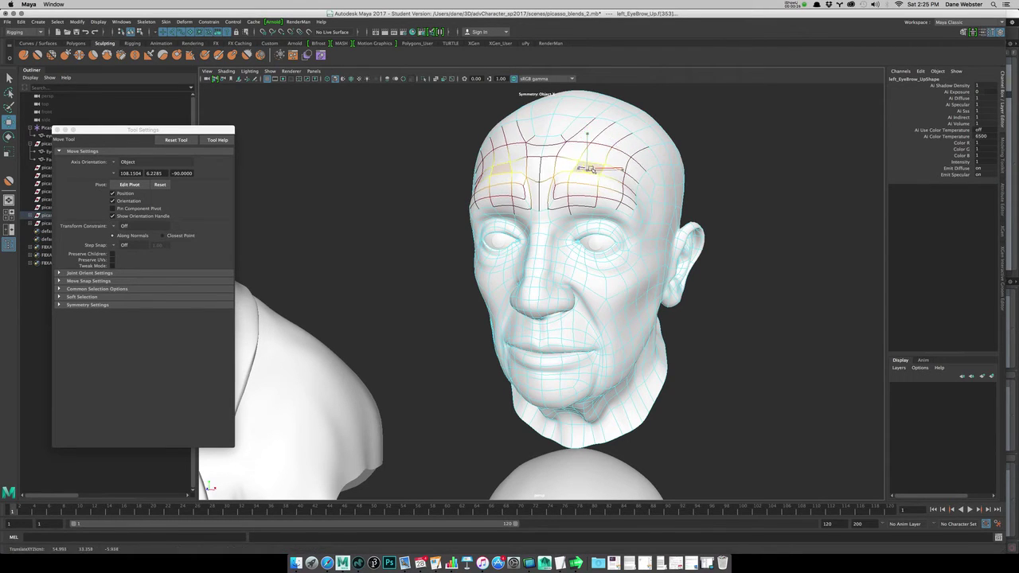
{"action": "left_click", "coordinate": [614, 195]}
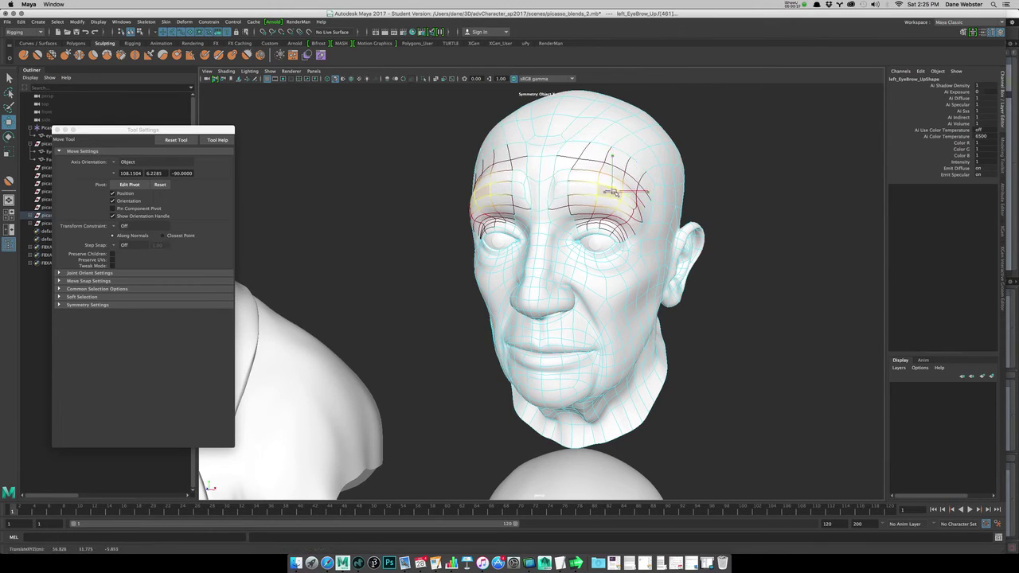
Check how the mirrored soft selection spreads by picking faces at the outer eye corner and across the forehead
{"action": "left_click_drag", "start_coordinate": [626, 212], "coordinate": [611, 217], "text": "alt"}
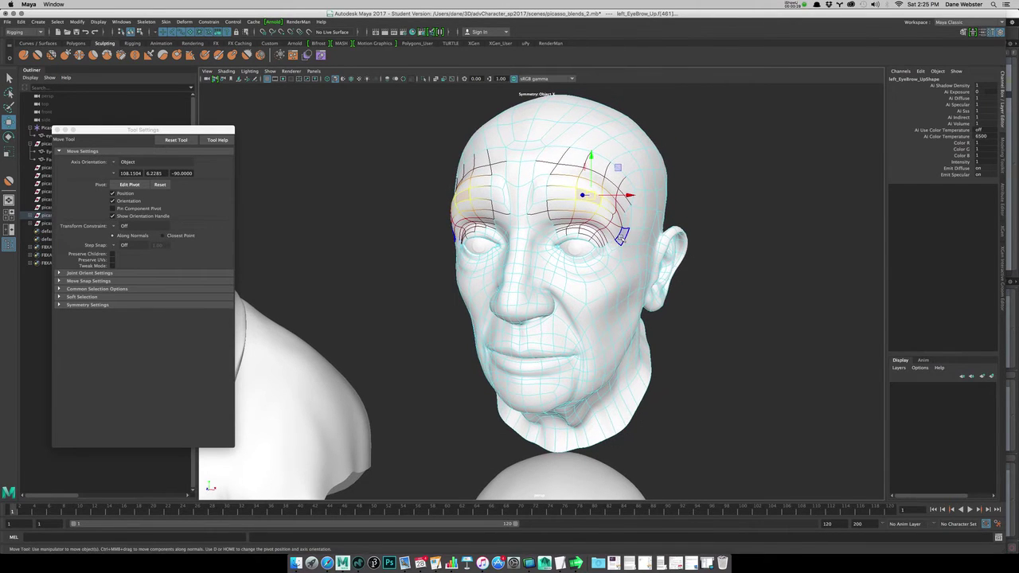
{"action": "left_click", "coordinate": [622, 236]}
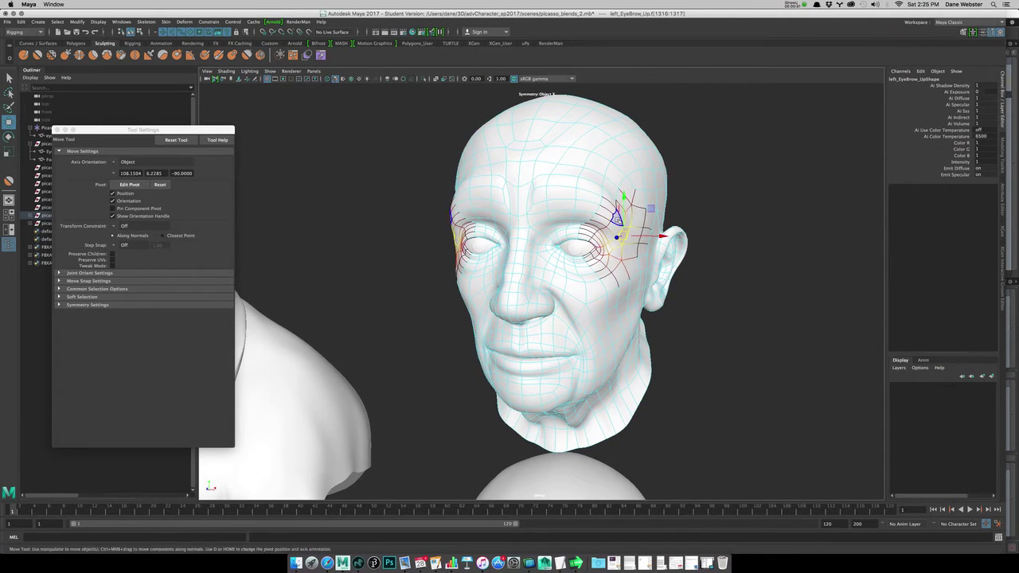
{"action": "left_click", "coordinate": [620, 216]}
{"action": "left_click_drag", "start_coordinate": [604, 220], "coordinate": [574, 217], "text": "alt"}
{"action": "left_click", "coordinate": [463, 201]}
{"action": "left_click_drag", "start_coordinate": [462, 203], "coordinate": [412, 206], "text": "alt"}
{"action": "left_click", "coordinate": [460, 176]}
{"action": "left_click", "coordinate": [480, 175]}
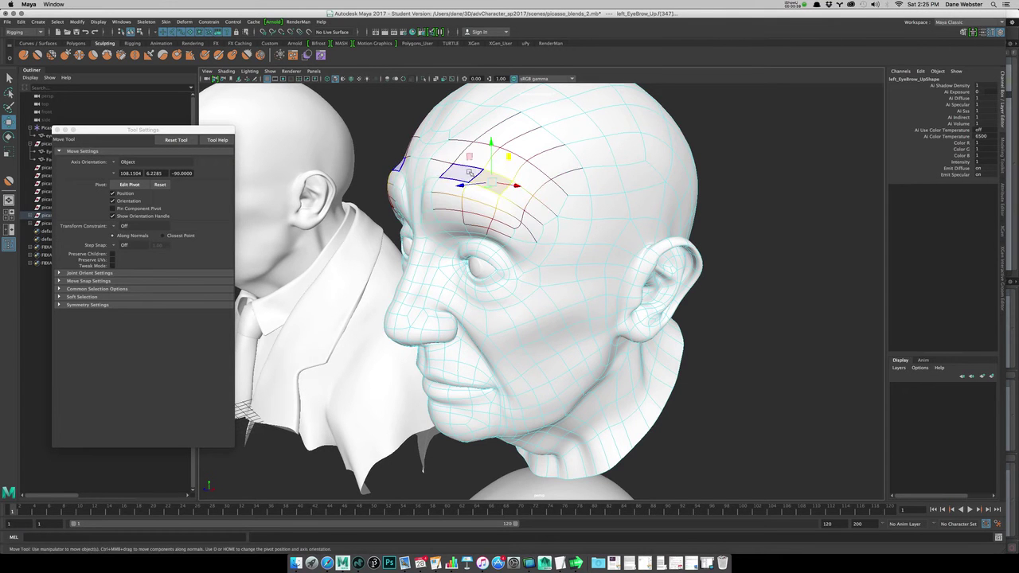
Return the upper head to object mode and clear the selection
{"action": "scroll", "coordinate": [476, 177], "scroll_direction": "down", "scroll_amount": 5}
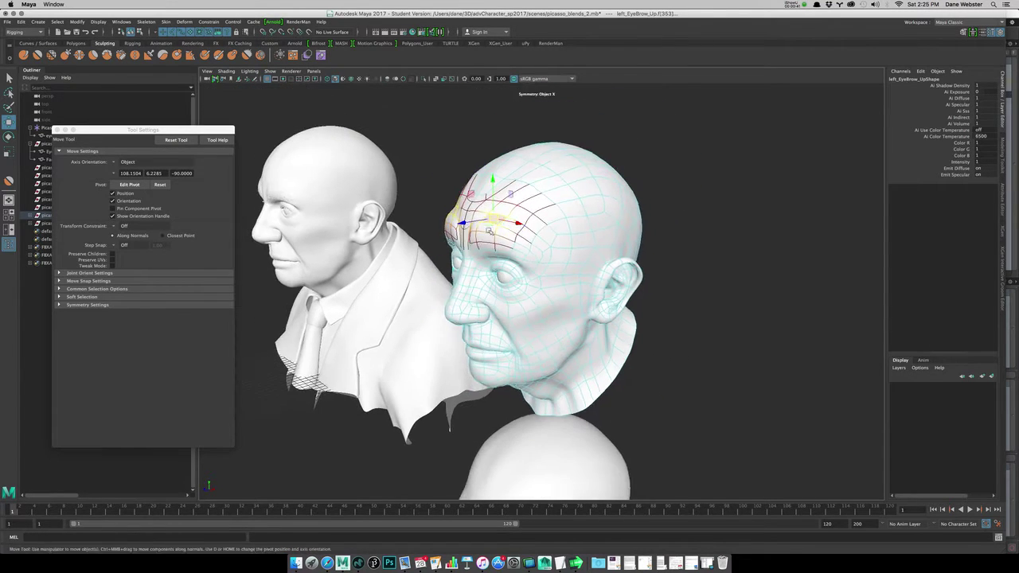
{"action": "left_click_drag", "start_coordinate": [488, 208], "coordinate": [360, 197], "text": "alt"}
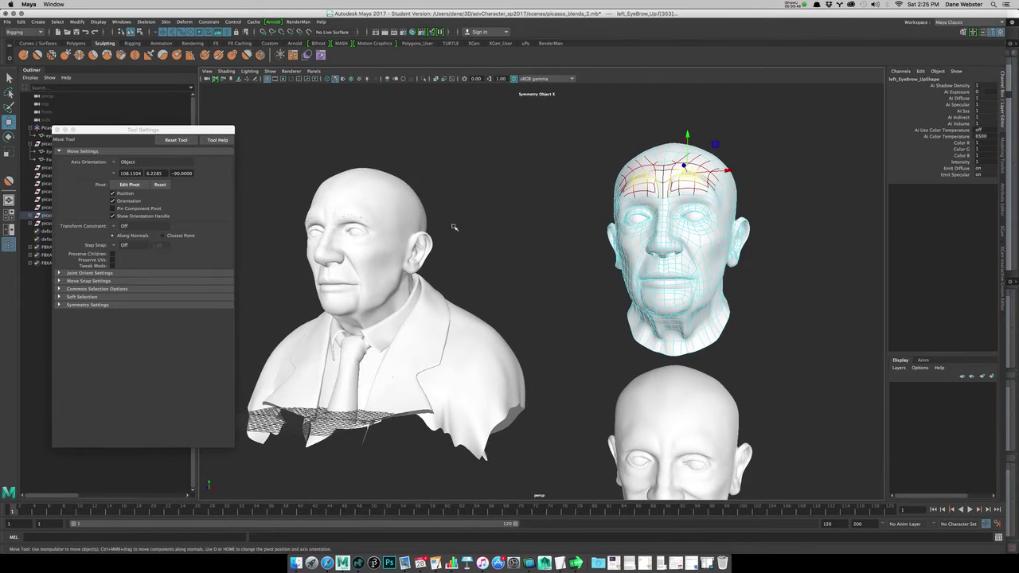
{"action": "scroll", "coordinate": [642, 223], "scroll_direction": "up", "scroll_amount": 5}
{"action": "left_click_drag", "start_coordinate": [642, 222], "coordinate": [565, 249], "text": "alt"}
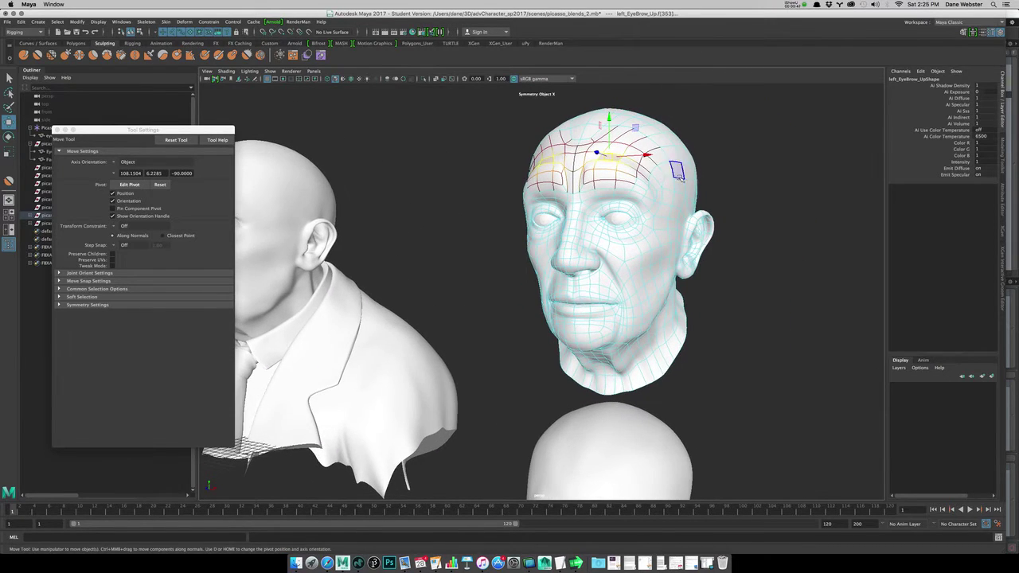
{"action": "right_click_drag", "start_coordinate": [680, 178], "coordinate": [718, 166]}
{"action": "left_click", "coordinate": [721, 169]}
{"action": "middle_click_drag", "start_coordinate": [643, 203], "coordinate": [730, 185], "text": "alt"}
{"action": "scroll", "coordinate": [730, 186], "scroll_direction": "down", "scroll_amount": 5}
{"action": "left_click", "coordinate": [665, 191]}
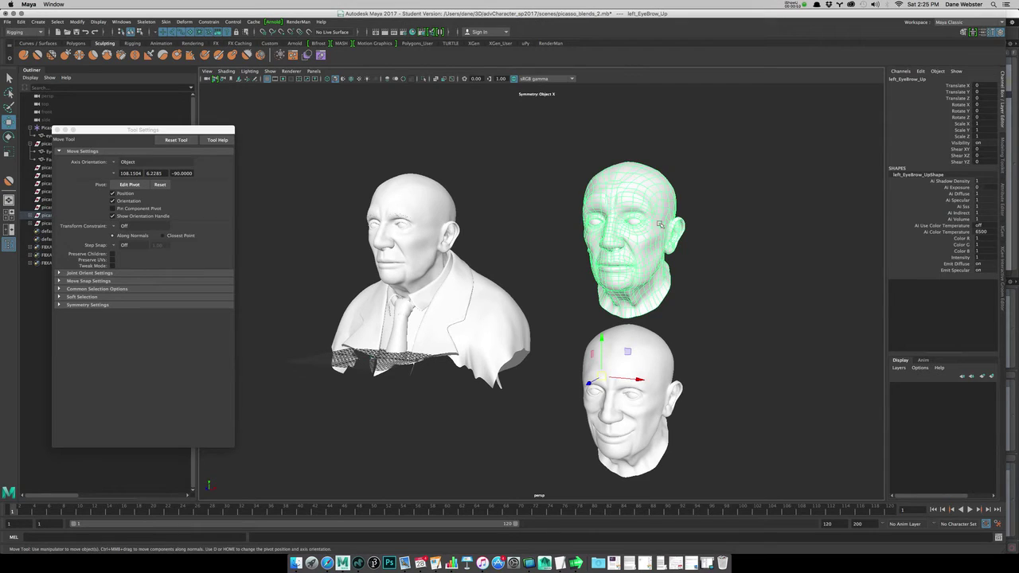
{"action": "left_click", "coordinate": [734, 206]}
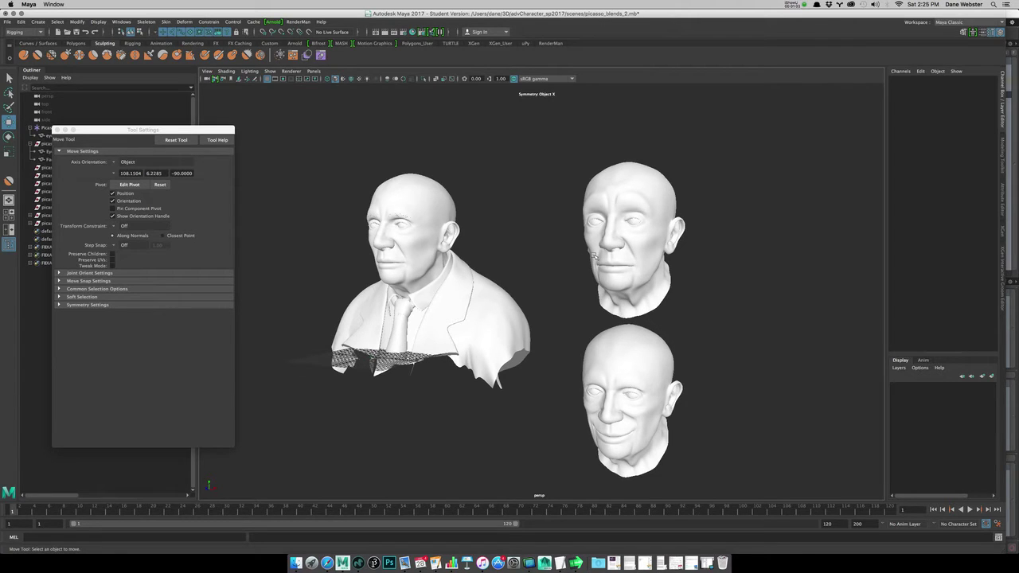
Examine the smile shape on the lower head from the front and the side
{"action": "right_click_drag", "start_coordinate": [599, 237], "coordinate": [768, 258], "text": "alt"}
{"action": "middle_click_drag", "start_coordinate": [686, 330], "coordinate": [599, 225], "text": "alt"}
{"action": "left_click_drag", "start_coordinate": [599, 225], "coordinate": [629, 201], "text": "alt"}
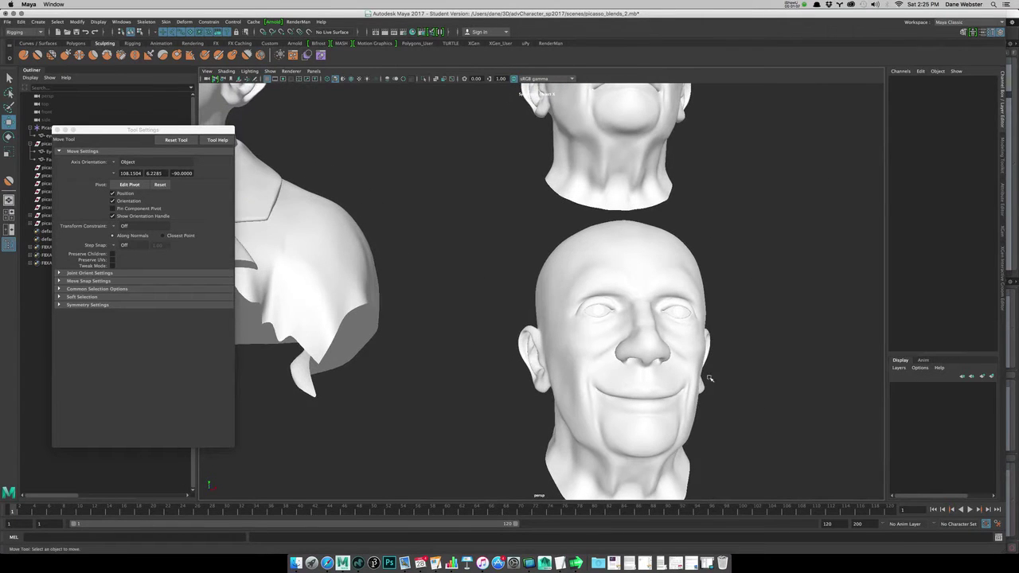
{"action": "left_click_drag", "start_coordinate": [709, 359], "coordinate": [676, 336], "text": "alt"}
{"action": "scroll", "coordinate": [665, 317], "scroll_direction": "up", "scroll_amount": 5}
{"action": "right_click_drag", "start_coordinate": [676, 337], "coordinate": [557, 315], "text": "alt"}
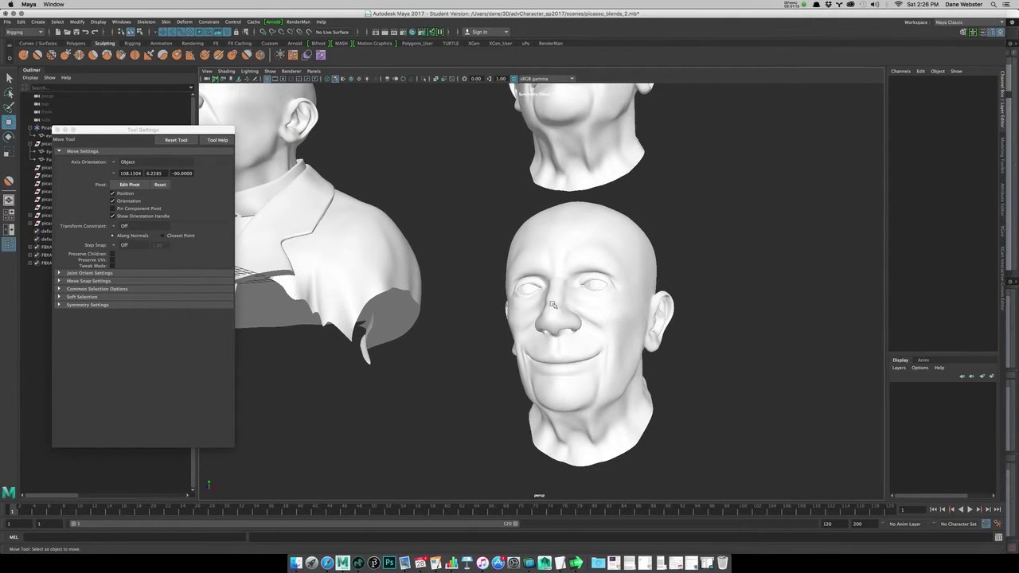
{"action": "left_click_drag", "start_coordinate": [622, 298], "coordinate": [619, 319], "text": "alt"}
{"action": "middle_click_drag", "start_coordinate": [640, 266], "coordinate": [633, 368], "text": "alt"}
{"action": "left_click_drag", "start_coordinate": [632, 368], "coordinate": [625, 284], "text": "alt"}
Select a forehead face on the upper head and set the Move tool's symmetry to Off
{"action": "left_click", "coordinate": [604, 193]}
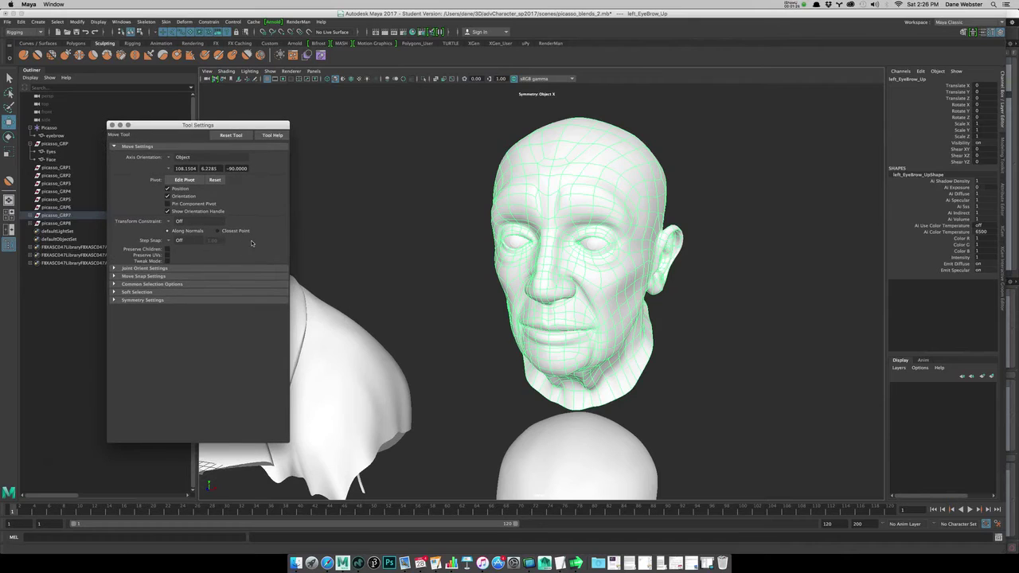
{"action": "left_click", "coordinate": [146, 301]}
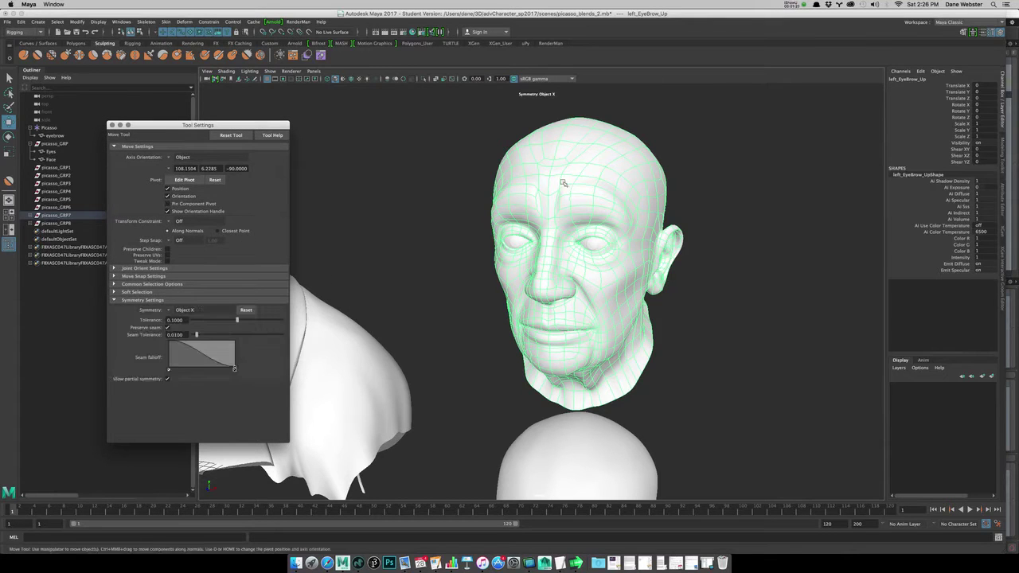
{"action": "right_click_drag", "start_coordinate": [587, 182], "coordinate": [591, 190]}
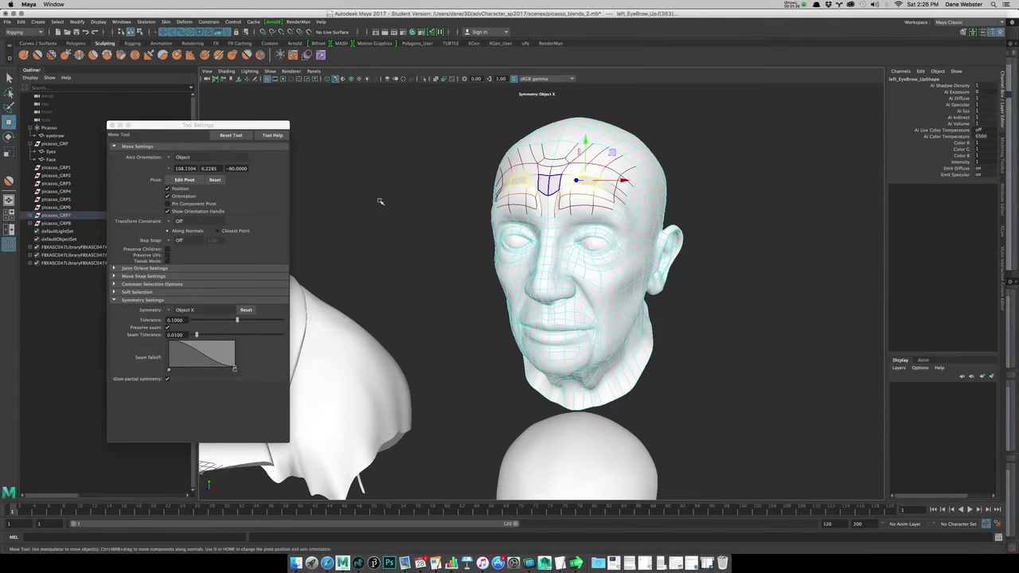
{"action": "left_click", "coordinate": [208, 314]}
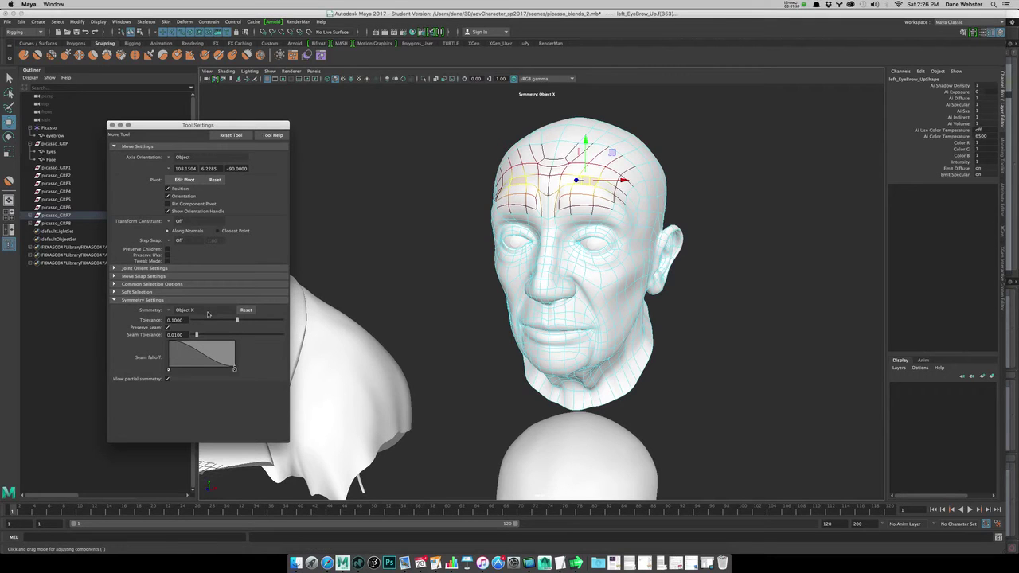
{"action": "left_click", "coordinate": [170, 312]}
{"action": "left_click", "coordinate": [185, 316]}
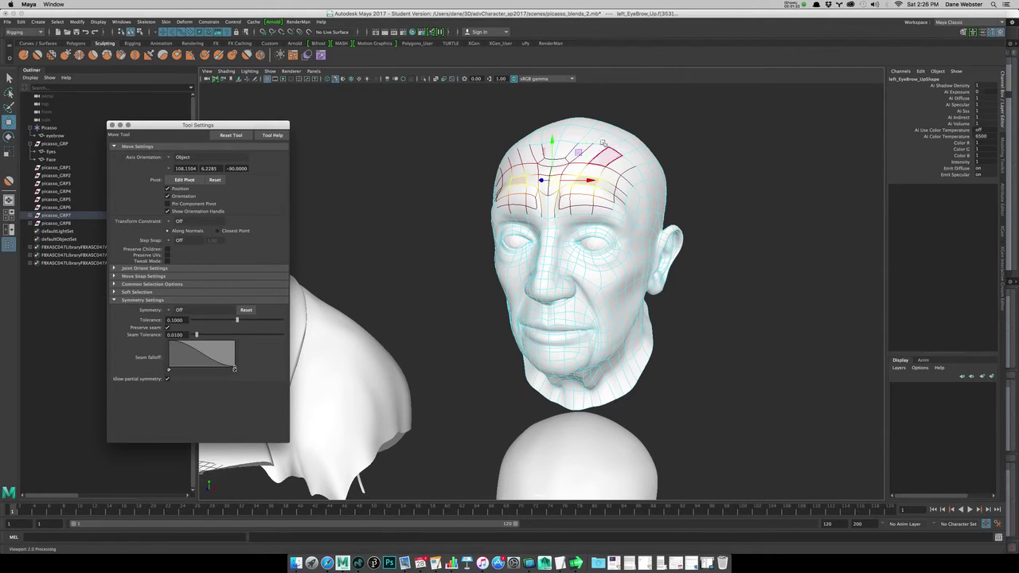
Check the one-sided soft selection by picking single faces above one eyebrow and around the centre of the forehead
{"action": "right_click_drag", "start_coordinate": [590, 158], "coordinate": [608, 169], "text": "alt"}
{"action": "left_click", "coordinate": [621, 162]}
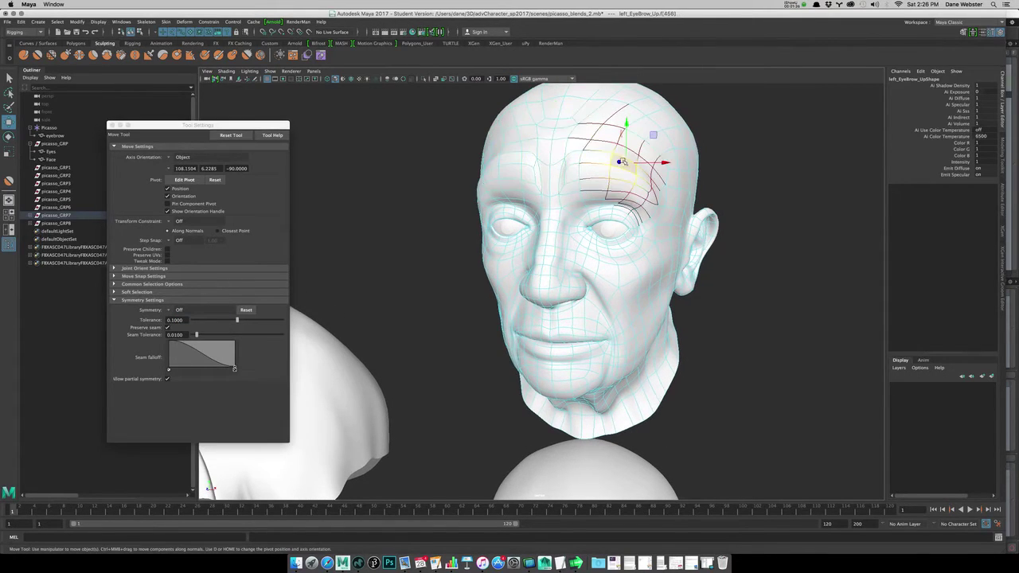
{"action": "left_click_drag", "start_coordinate": [621, 161], "coordinate": [645, 223]}
{"action": "left_click", "coordinate": [597, 169]}
{"action": "left_click", "coordinate": [616, 217]}
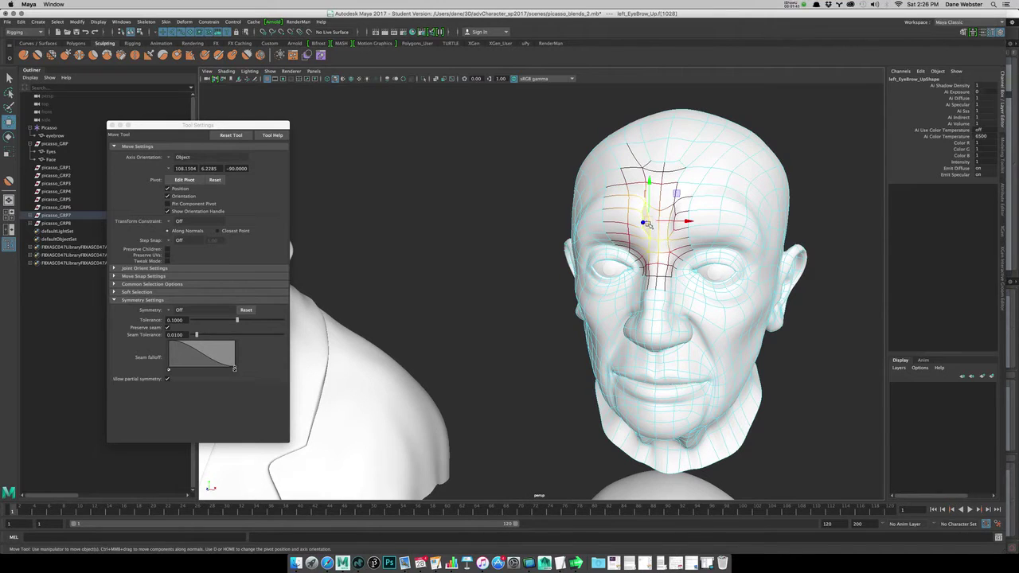
{"action": "left_click", "coordinate": [648, 227]}
{"action": "left_click", "coordinate": [637, 188]}
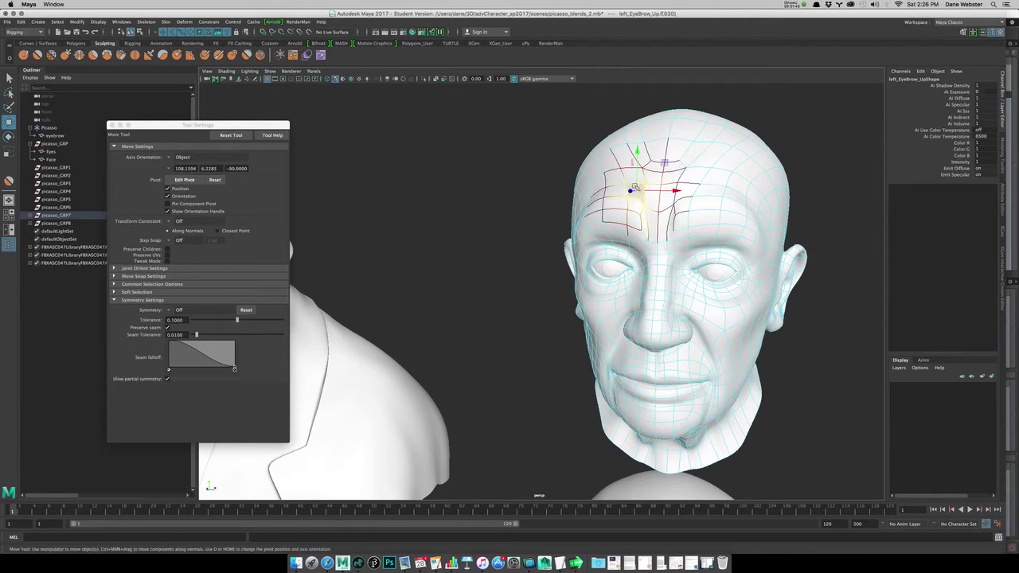
Select the smiling lower head and frame it in the view
{"action": "left_click_drag", "start_coordinate": [637, 188], "coordinate": [774, 264], "text": "alt"}
{"action": "middle_click_drag", "start_coordinate": [774, 264], "coordinate": [573, 133], "text": "alt"}
{"action": "left_click_drag", "start_coordinate": [574, 255], "coordinate": [501, 268], "text": "alt"}
{"action": "middle_click_drag", "start_coordinate": [549, 378], "coordinate": [544, 223], "text": "alt"}
{"action": "left_click_drag", "start_coordinate": [501, 269], "coordinate": [446, 275], "text": "alt"}
{"action": "left_click", "coordinate": [535, 268]}
{"action": "key", "text": "f"}
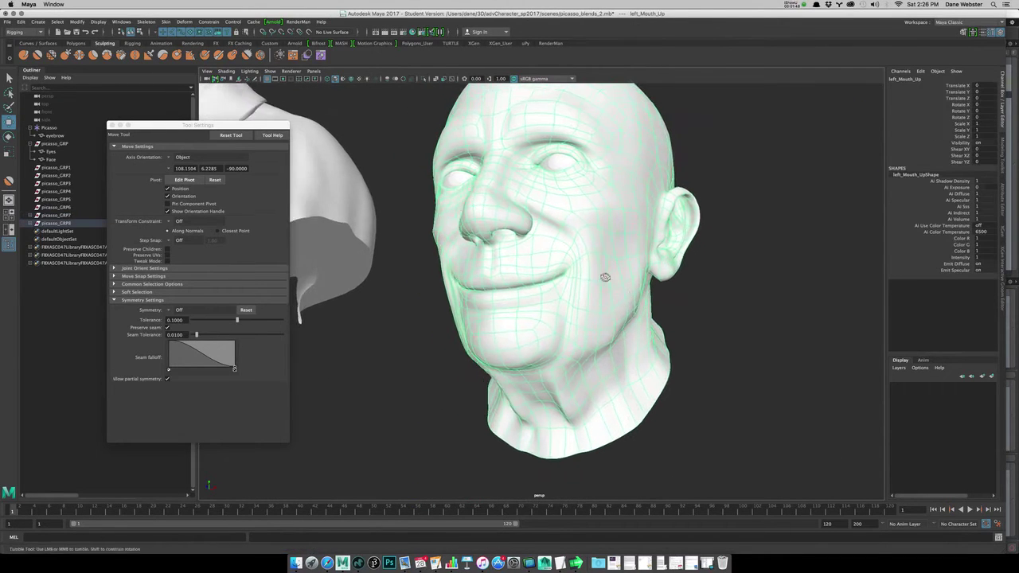
In face mode, select a face at each corner of the smiling head's mouth in turn
{"action": "right_click_drag", "start_coordinate": [527, 251], "coordinate": [637, 294]}
{"action": "left_click_drag", "start_coordinate": [637, 294], "coordinate": [641, 256], "text": "alt"}
{"action": "left_click", "coordinate": [679, 318]}
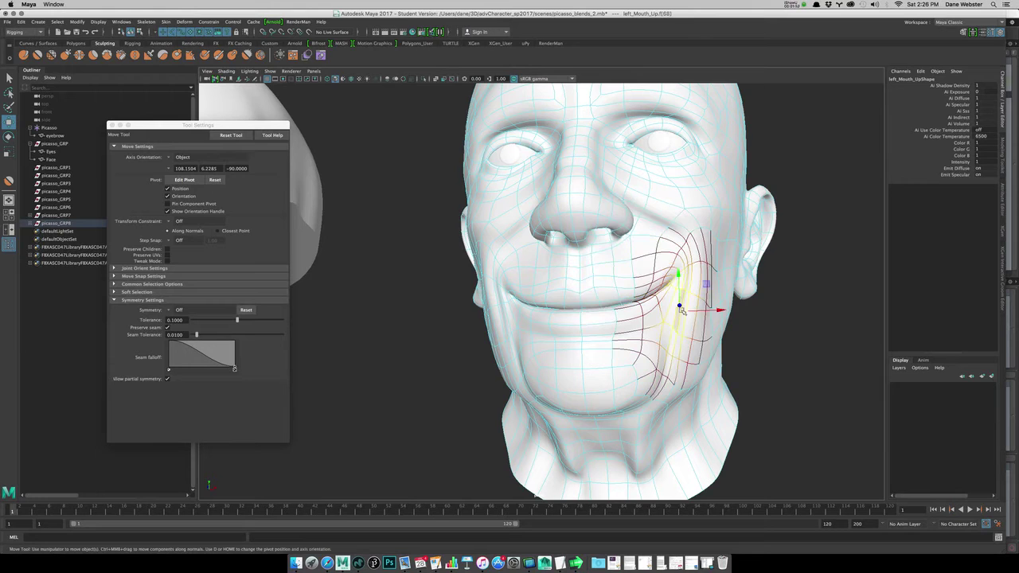
{"action": "left_click_drag", "start_coordinate": [680, 311], "coordinate": [606, 322]}
{"action": "left_click", "coordinate": [564, 296]}
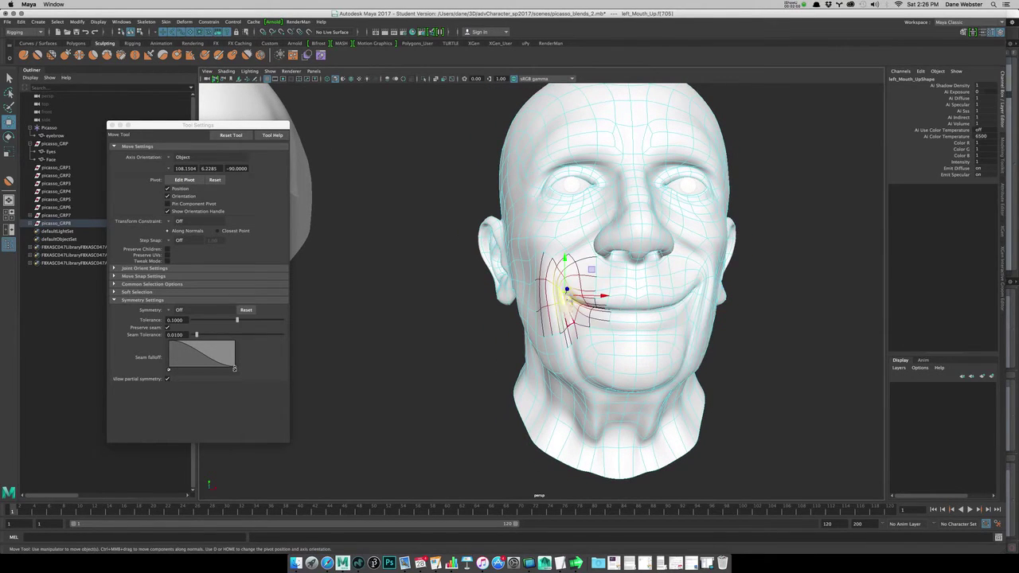
Switch the upper head to face mode and nudge the faces above its right eyebrow without symmetry
{"action": "left_click_drag", "start_coordinate": [593, 289], "coordinate": [702, 345], "text": "alt"}
{"action": "right_click_drag", "start_coordinate": [703, 346], "coordinate": [653, 336], "text": "alt"}
{"action": "left_click_drag", "start_coordinate": [653, 335], "coordinate": [609, 374], "text": "alt"}
{"action": "middle_click_drag", "start_coordinate": [583, 176], "coordinate": [610, 236], "text": "alt"}
{"action": "left_click_drag", "start_coordinate": [608, 239], "coordinate": [557, 171], "text": "alt"}
{"action": "left_click", "coordinate": [556, 198]}
{"action": "right_click", "coordinate": [558, 169]}
{"action": "right_click_drag", "start_coordinate": [558, 170], "coordinate": [559, 194]}
{"action": "left_click", "coordinate": [566, 176]}
{"action": "left_click_drag", "start_coordinate": [562, 179], "coordinate": [555, 186]}
{"action": "left_click", "coordinate": [548, 187]}
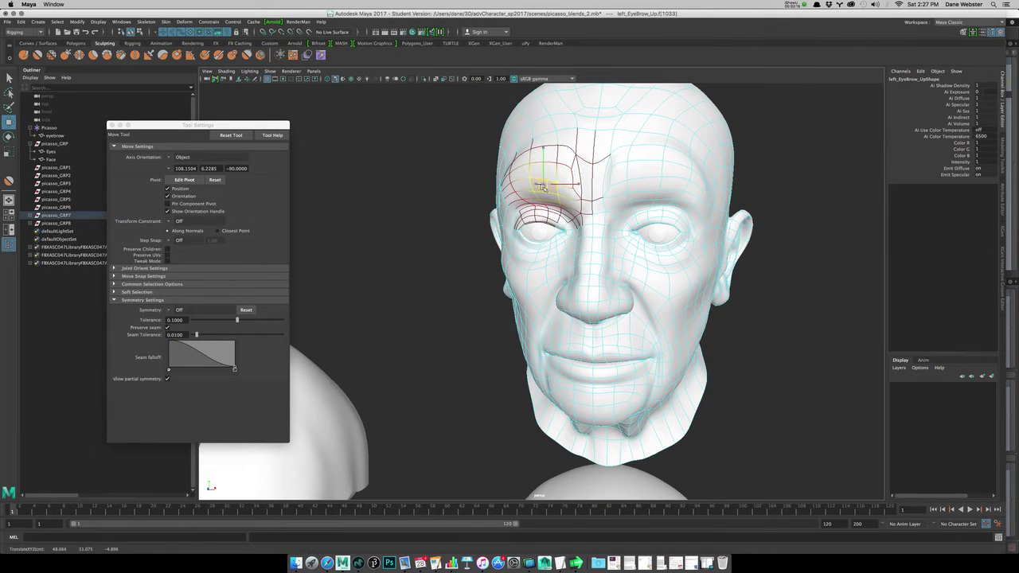
Return the upper head to object mode with nothing selected and shift the tool settings window aside
{"action": "scroll", "coordinate": [614, 207], "scroll_direction": "down", "scroll_amount": 4}
{"action": "left_click_drag", "start_coordinate": [616, 208], "coordinate": [600, 213], "text": "alt"}
{"action": "right_click_drag", "start_coordinate": [601, 214], "coordinate": [641, 201]}
{"action": "left_click", "coordinate": [703, 196]}
{"action": "middle_click_drag", "start_coordinate": [686, 267], "coordinate": [697, 240], "text": "alt"}
{"action": "left_click_drag", "start_coordinate": [697, 239], "coordinate": [683, 235], "text": "alt"}
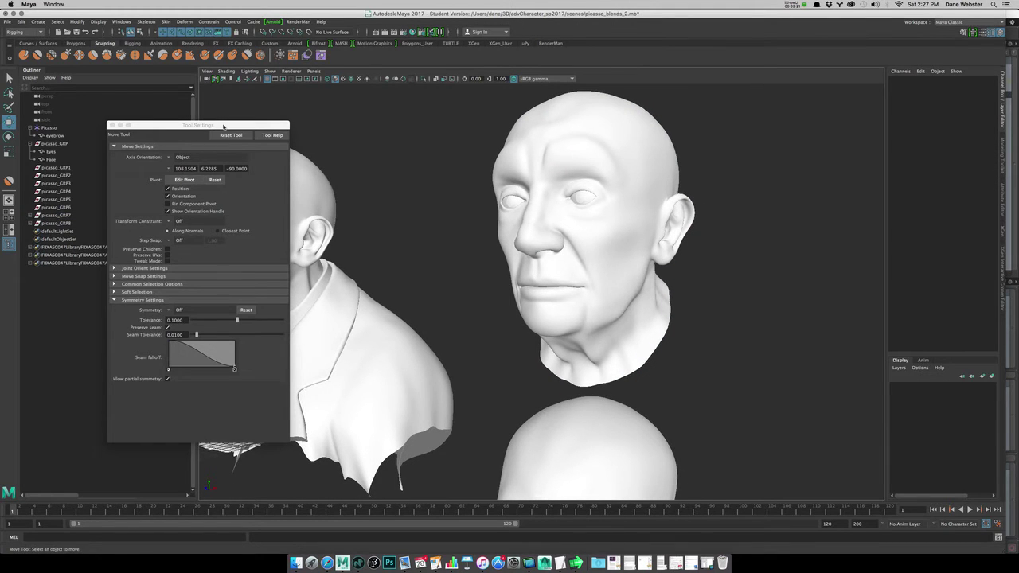
{"action": "left_click_drag", "start_coordinate": [224, 126], "coordinate": [181, 120]}
{"action": "right_click_drag", "start_coordinate": [770, 283], "coordinate": [588, 206], "text": "alt"}
{"action": "middle_click_drag", "start_coordinate": [587, 206], "coordinate": [654, 166], "text": "alt"}
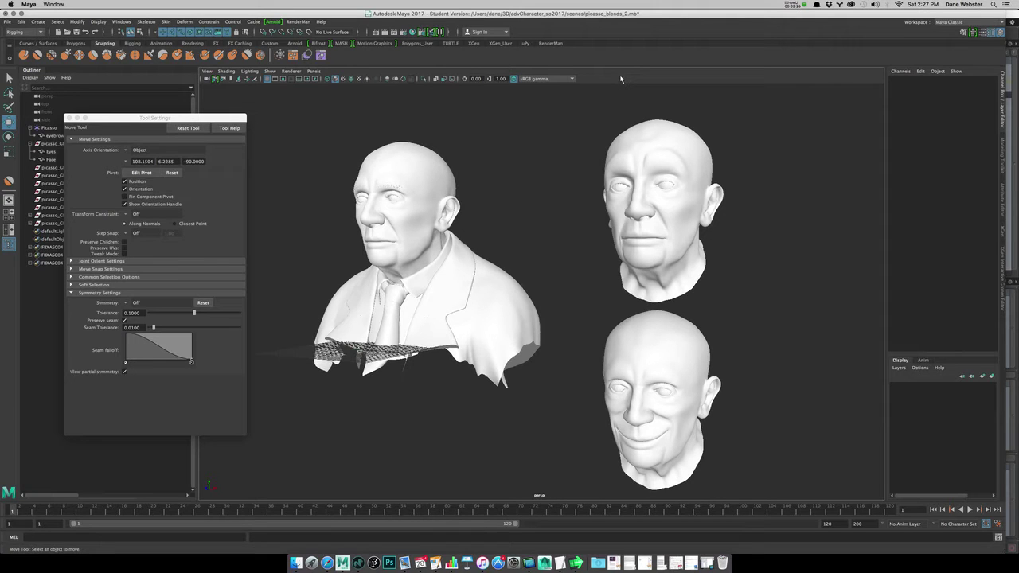
Select the eyebrow head and the smiling head in turn and compare their shapes from several angles
{"action": "left_click", "coordinate": [681, 153]}
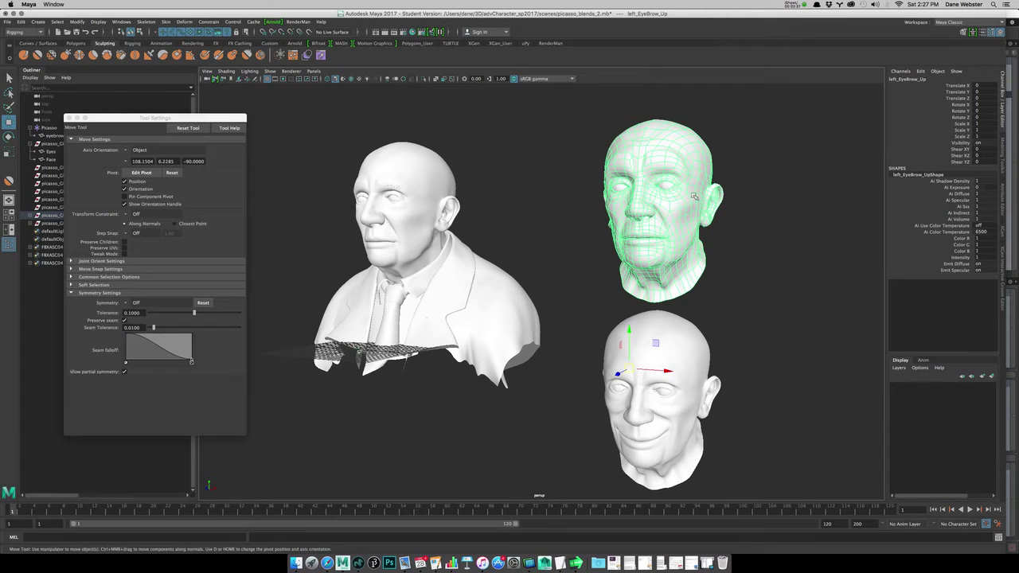
{"action": "left_click", "coordinate": [766, 218]}
{"action": "left_click", "coordinate": [677, 217]}
{"action": "left_click_drag", "start_coordinate": [677, 219], "coordinate": [709, 207], "text": "alt"}
{"action": "left_click", "coordinate": [673, 318]}
{"action": "left_click_drag", "start_coordinate": [733, 378], "coordinate": [716, 295], "text": "alt"}
{"action": "right_click_drag", "start_coordinate": [720, 271], "coordinate": [762, 243], "text": "alt"}
{"action": "middle_click_drag", "start_coordinate": [748, 237], "coordinate": [709, 342], "text": "alt"}
{"action": "left_click_drag", "start_coordinate": [650, 295], "coordinate": [662, 260], "text": "alt"}
{"action": "right_click_drag", "start_coordinate": [662, 261], "coordinate": [508, 252], "text": "alt"}
{"action": "middle_click_drag", "start_coordinate": [621, 308], "coordinate": [623, 267], "text": "alt"}
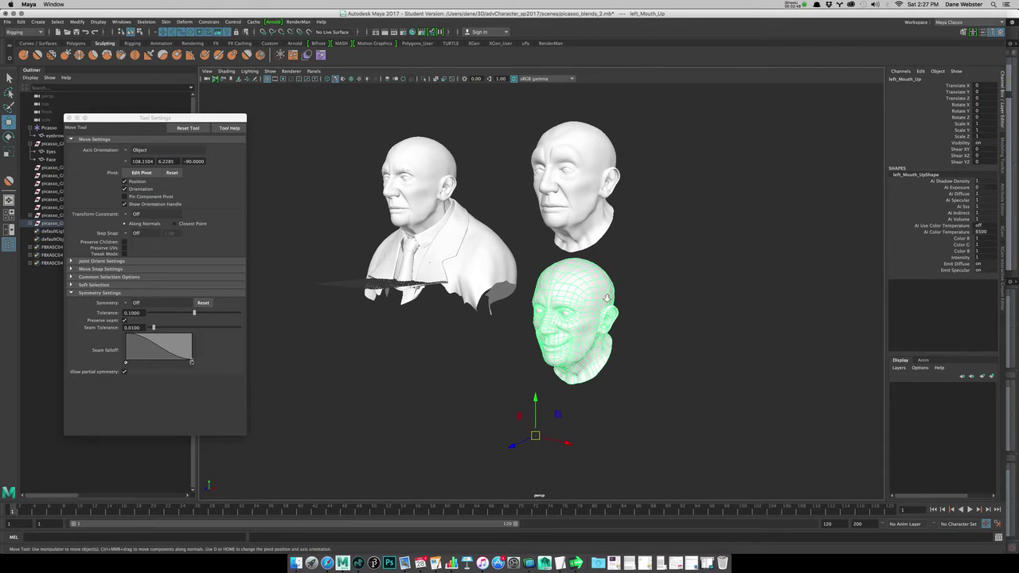
Select the upper head with the raised eyebrows
{"action": "left_click_drag", "start_coordinate": [623, 301], "coordinate": [686, 368], "text": "alt"}
{"action": "right_click_drag", "start_coordinate": [686, 369], "coordinate": [791, 356], "text": "alt"}
{"action": "left_click_drag", "start_coordinate": [791, 356], "coordinate": [620, 220], "text": "alt"}
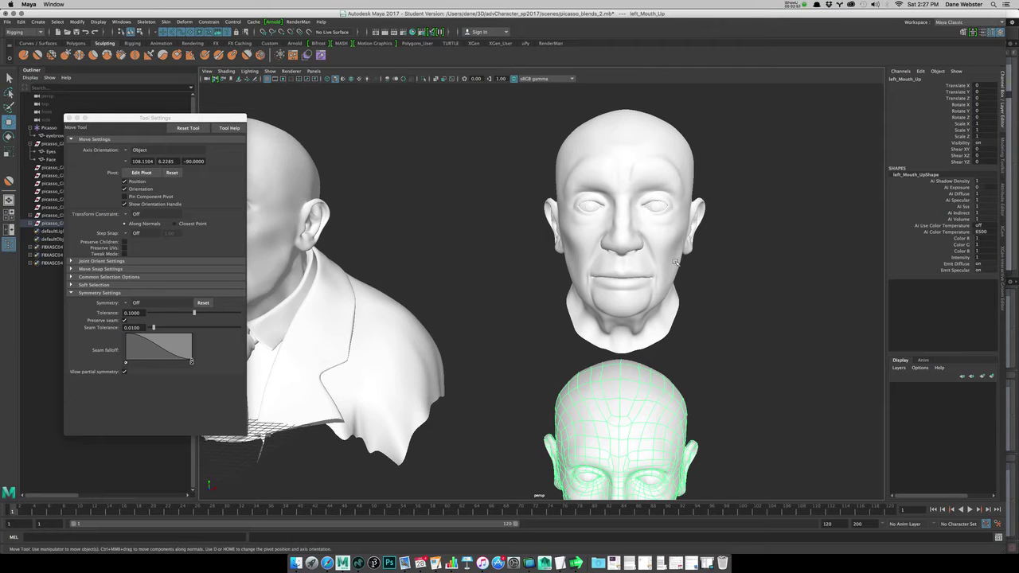
{"action": "left_click", "coordinate": [633, 176]}
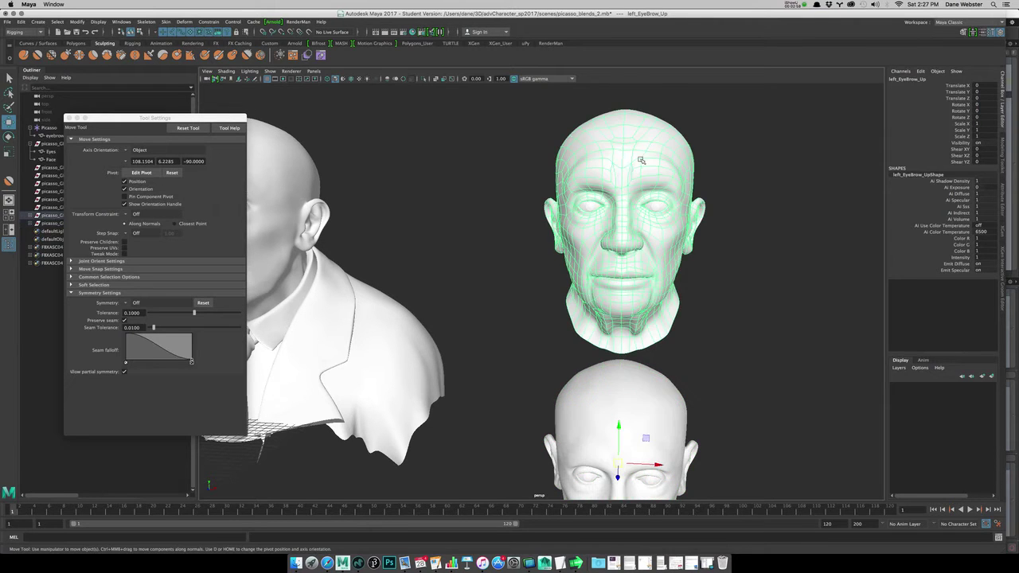
{"action": "mouse_move", "coordinate": [641, 160]}
{"action": "right_mouse_down"}
{"action": "mouse_move", "coordinate": [641, 169]}
{"action": "mouse_move", "coordinate": [629, 164]}
{"action": "mouse_move", "coordinate": [641, 169]}
{"action": "right_mouse_up"}
{"action": "left_click", "coordinate": [648, 149]}
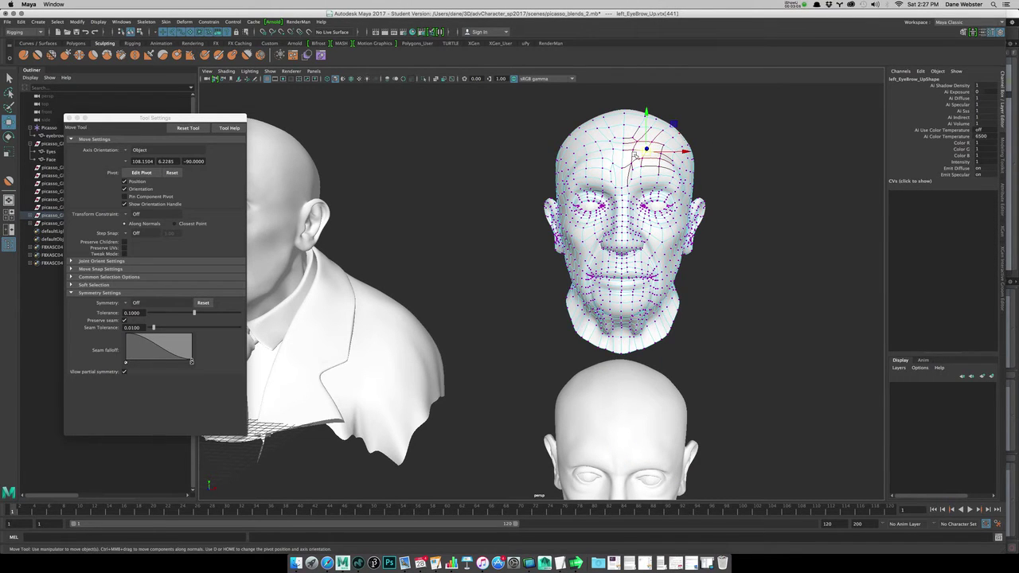
{"action": "left_click_drag", "start_coordinate": [645, 149], "coordinate": [391, 325], "text": "alt"}
{"action": "scroll", "coordinate": [571, 227], "scroll_direction": "up", "scroll_amount": 2}
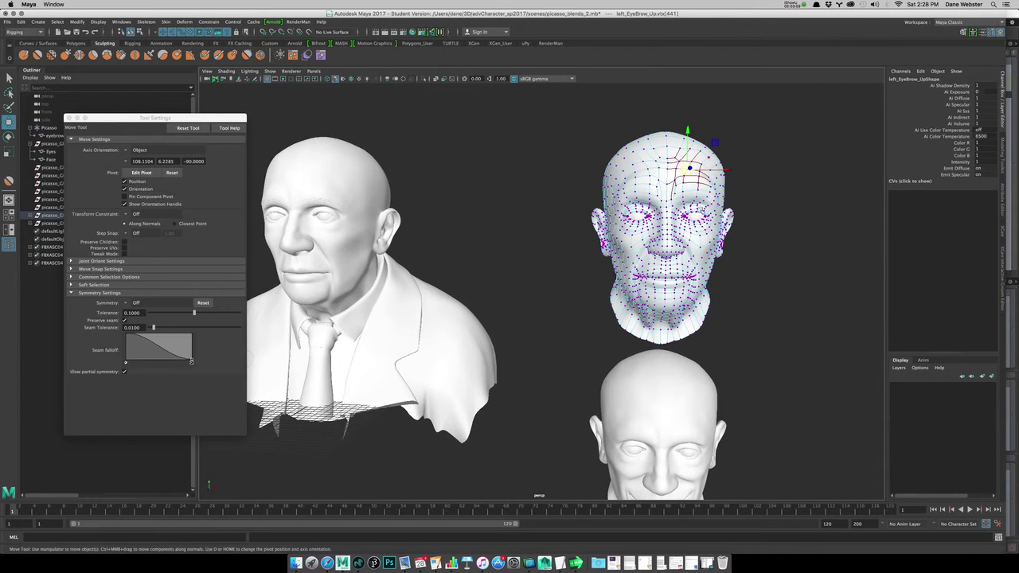
{"action": "right_click_drag", "start_coordinate": [661, 179], "coordinate": [762, 128]}
{"action": "left_click", "coordinate": [762, 128]}
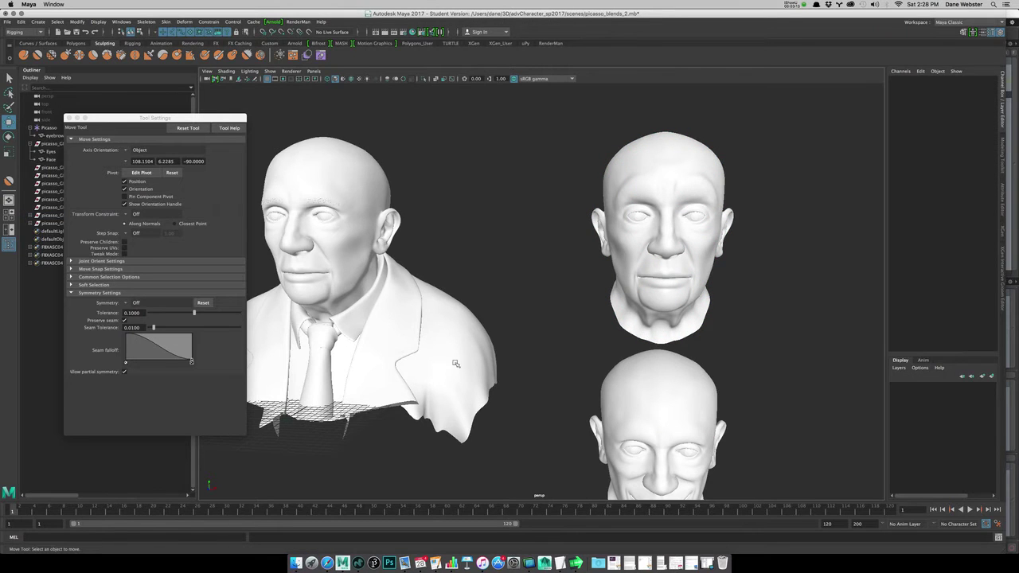
Select the upper eyebrow head, add the smiling head, and add the bust's face as the last object
{"action": "middle_click_drag", "start_coordinate": [539, 292], "coordinate": [558, 288], "text": "alt"}
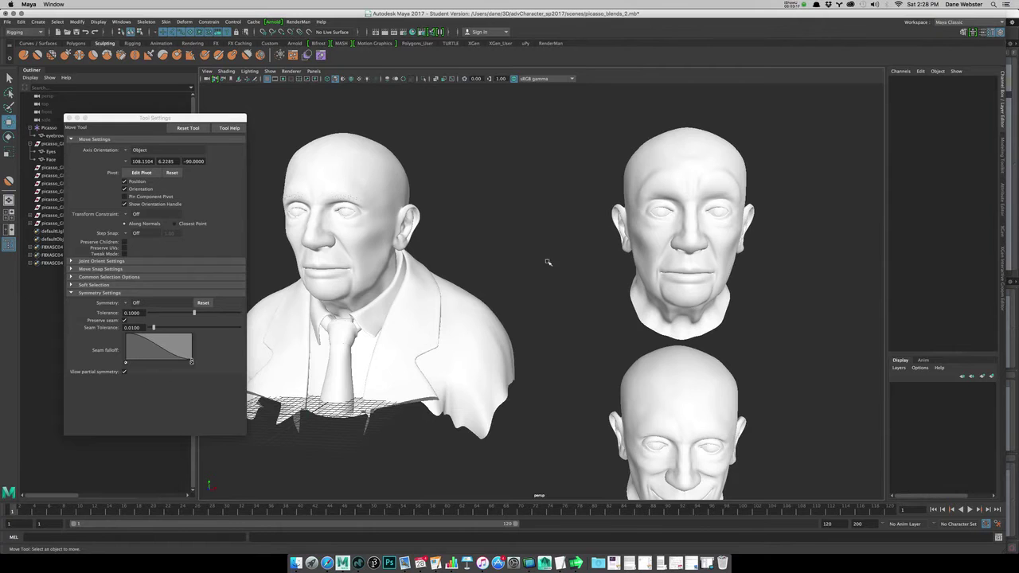
{"action": "scroll", "coordinate": [548, 261], "scroll_direction": "down", "scroll_amount": 2}
{"action": "left_click_drag", "start_coordinate": [548, 261], "coordinate": [561, 294], "text": "alt"}
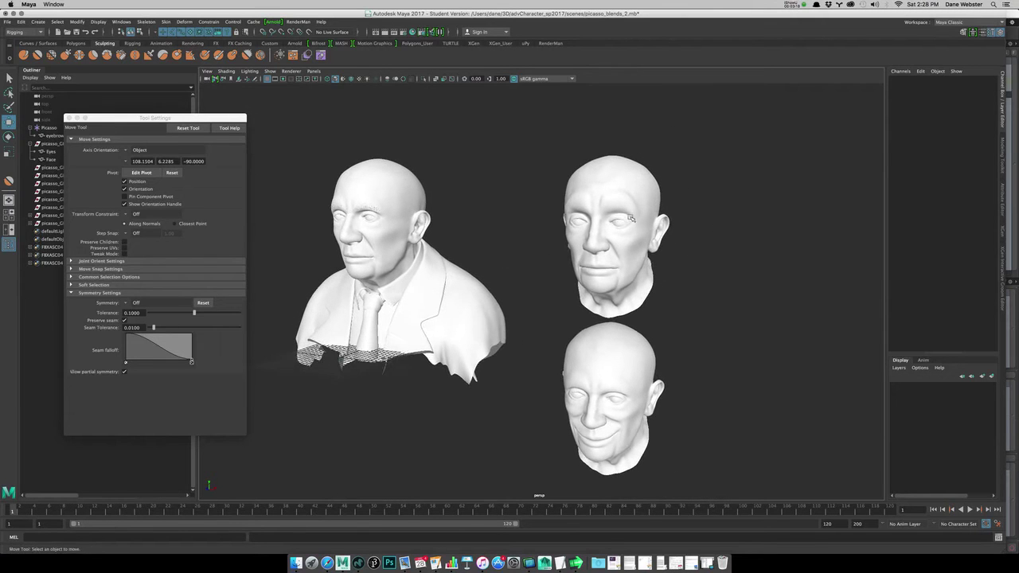
{"action": "left_click_drag", "start_coordinate": [583, 225], "coordinate": [618, 216], "text": "alt"}
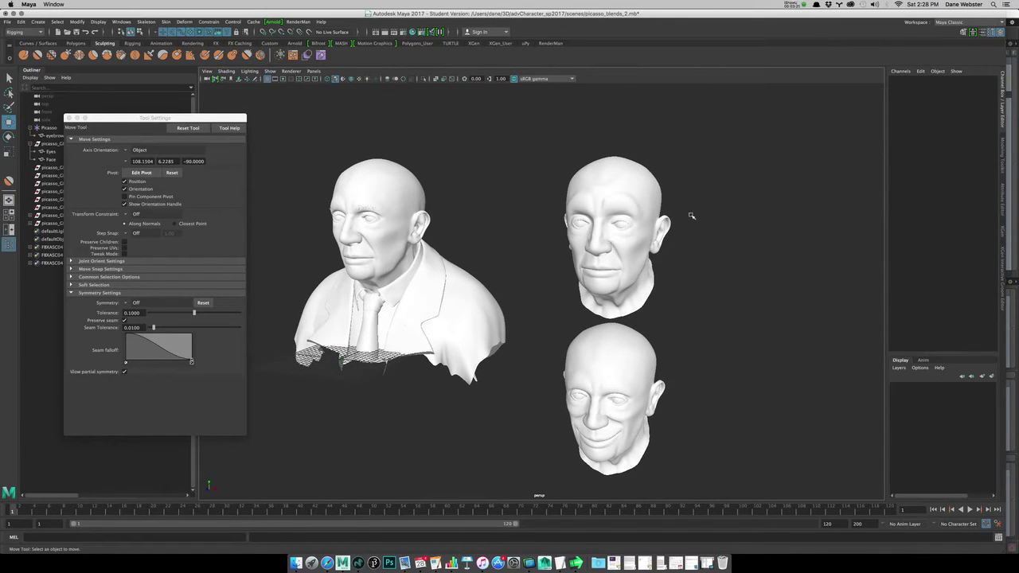
{"action": "left_click_drag", "start_coordinate": [645, 250], "coordinate": [616, 157], "text": "alt"}
{"action": "left_click", "coordinate": [615, 158]}
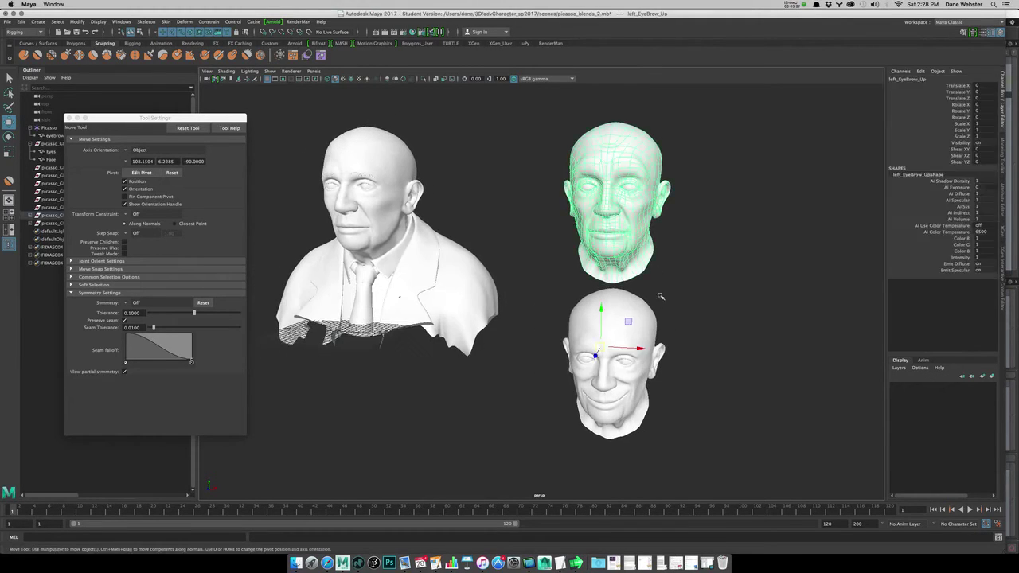
{"action": "left_click_drag", "start_coordinate": [657, 311], "coordinate": [463, 190], "text": "alt"}
{"action": "left_click", "coordinate": [658, 300]}
{"action": "left_click", "coordinate": [395, 129]}
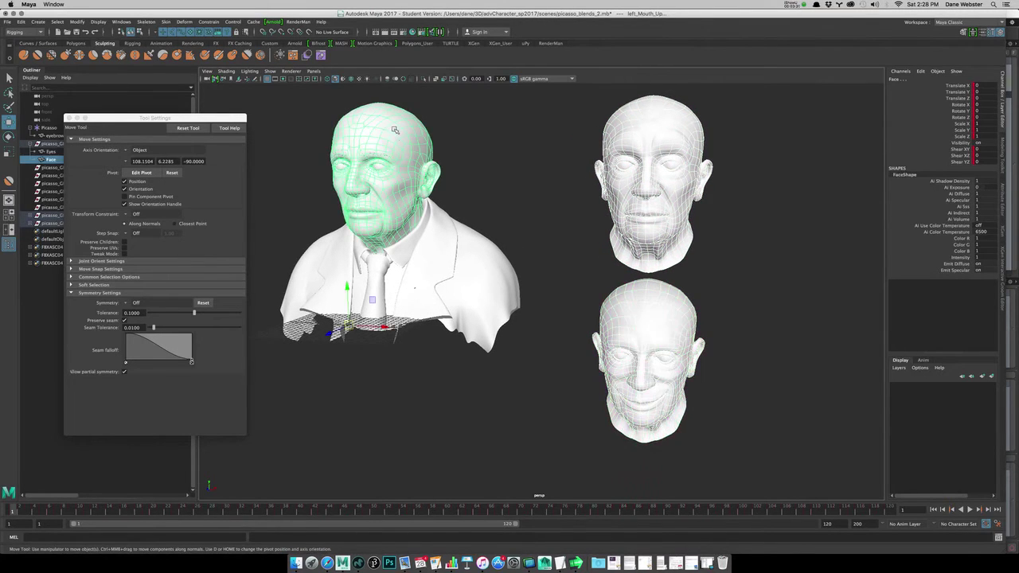
{"action": "left_click_drag", "start_coordinate": [395, 130], "coordinate": [444, 164], "text": "alt"}
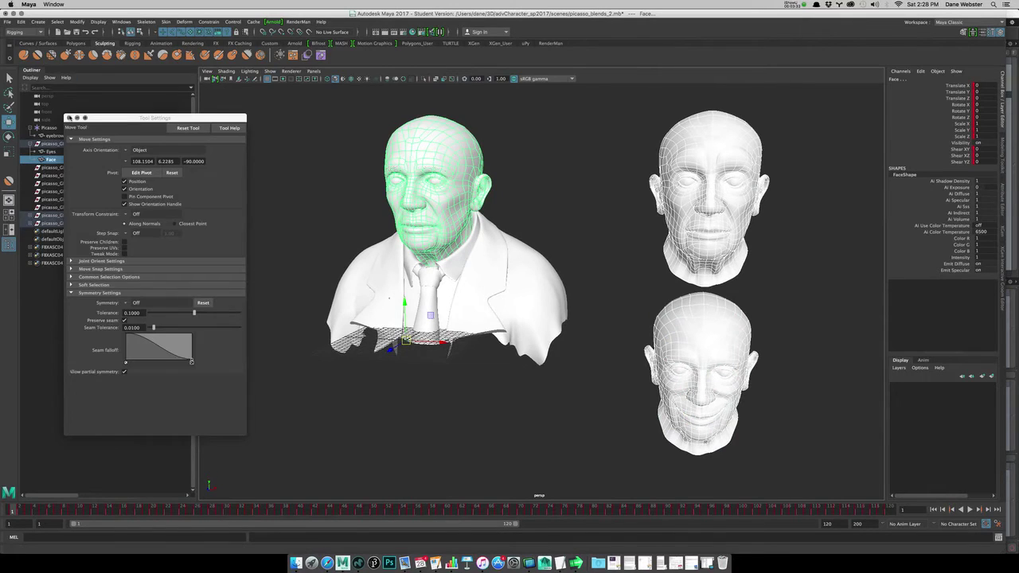
Close the tool settings, open the Blend Shape creation options, and name the blend shape node Face
{"action": "left_click", "coordinate": [70, 118]}
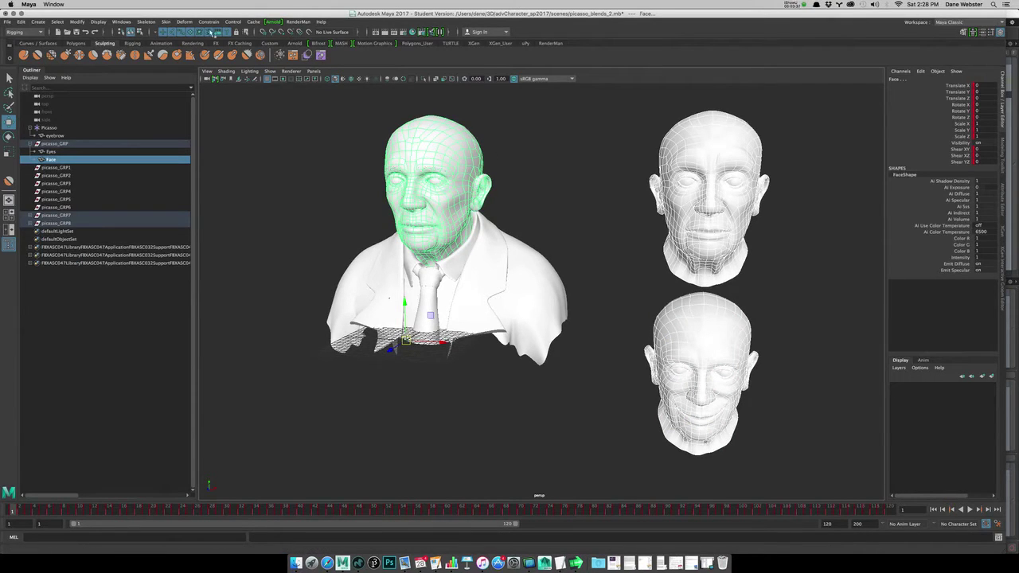
{"action": "left_click", "coordinate": [166, 22]}
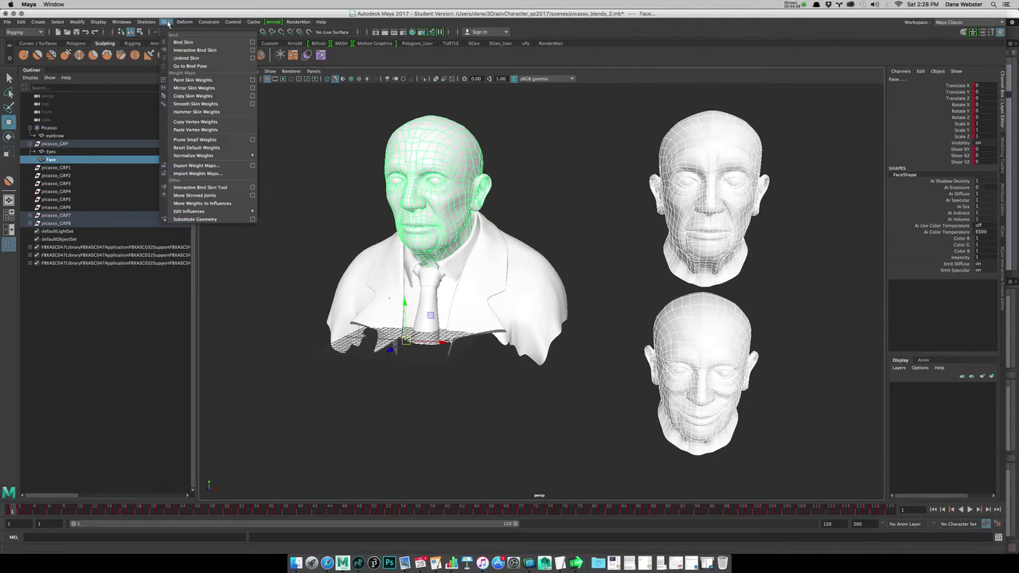
{"action": "mouse_move", "coordinate": [149, 22]}
{"action": "mouse_move", "coordinate": [184, 22]}
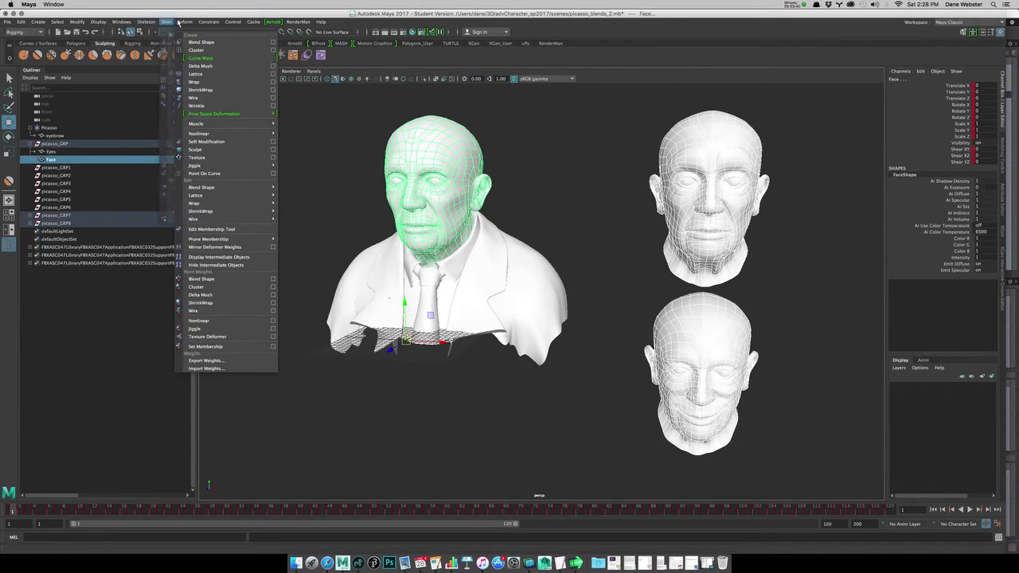
{"action": "left_click", "coordinate": [273, 43]}
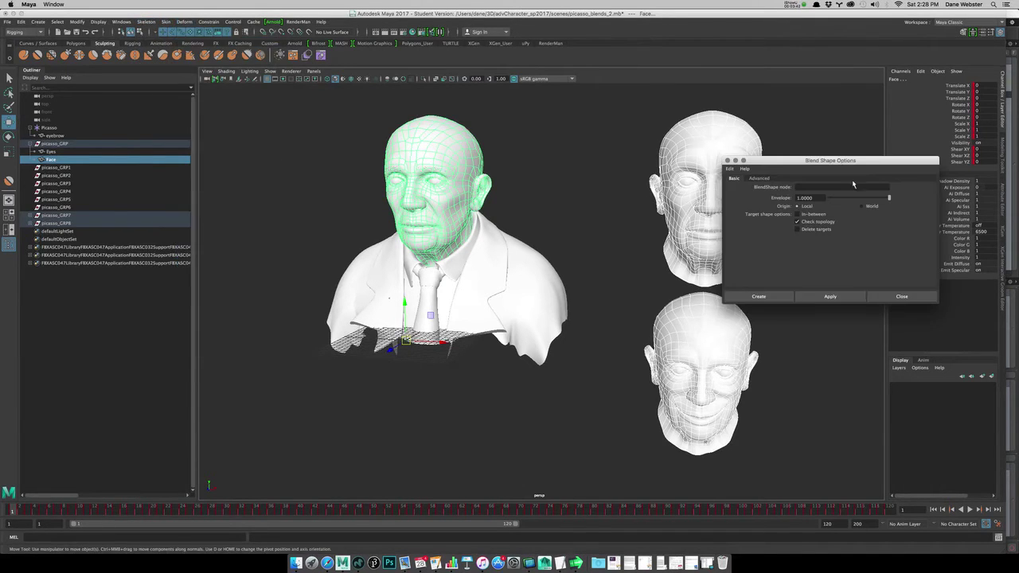
{"action": "left_click_drag", "start_coordinate": [850, 161], "coordinate": [851, 205]}
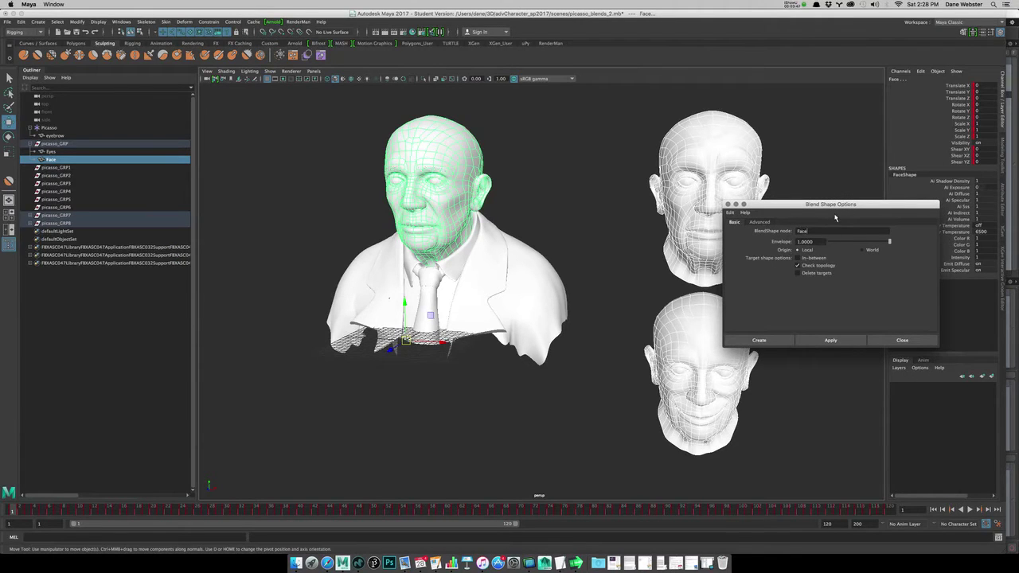
{"action": "left_click_drag", "start_coordinate": [818, 203], "coordinate": [856, 242]}
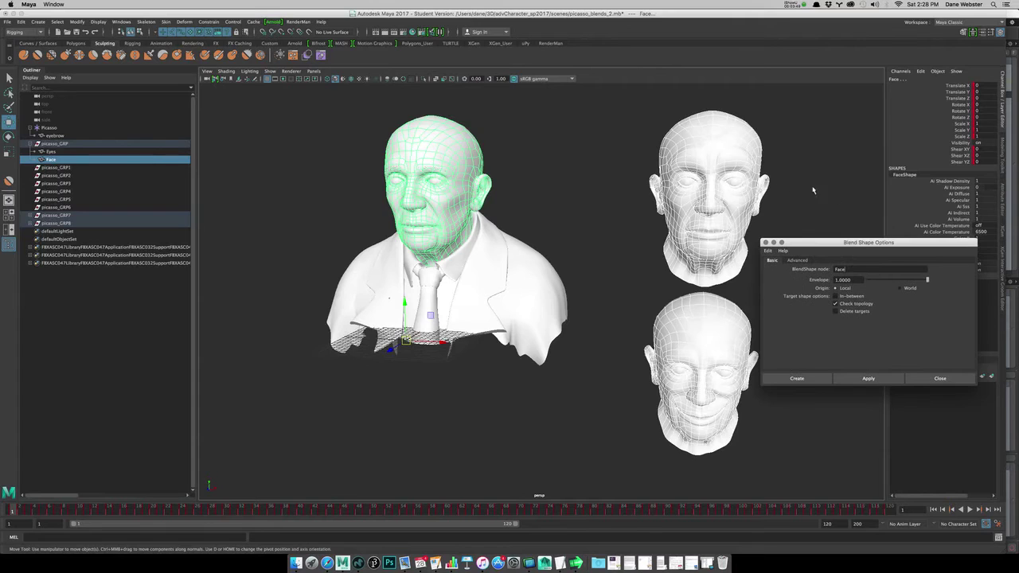
Select the eyebrow head and the smiling head in turn to check their object names
{"action": "middle_click_drag", "start_coordinate": [835, 196], "coordinate": [713, 191], "text": "alt"}
{"action": "left_click", "coordinate": [713, 191]}
{"action": "left_click", "coordinate": [586, 132]}
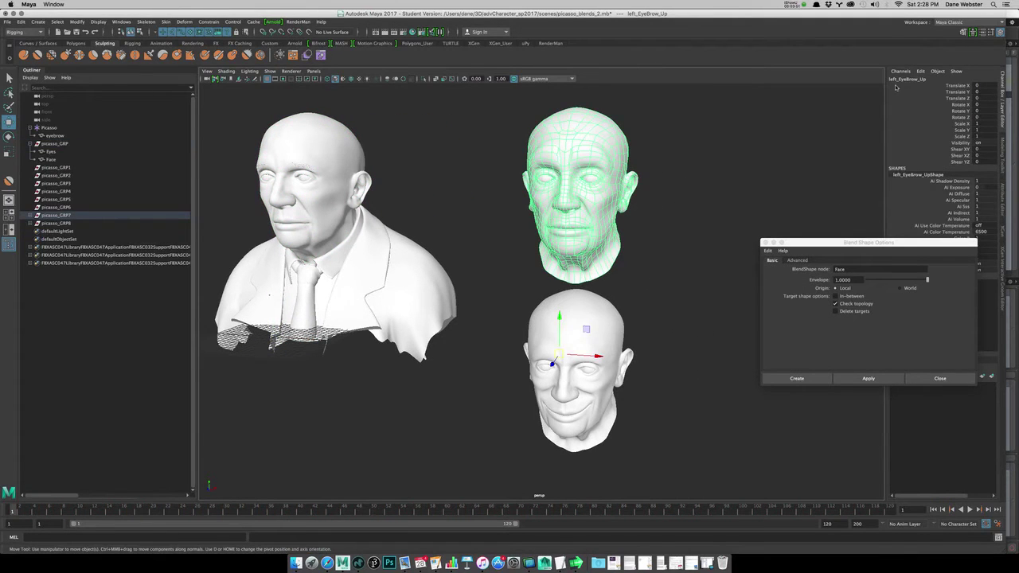
{"action": "left_click", "coordinate": [607, 316]}
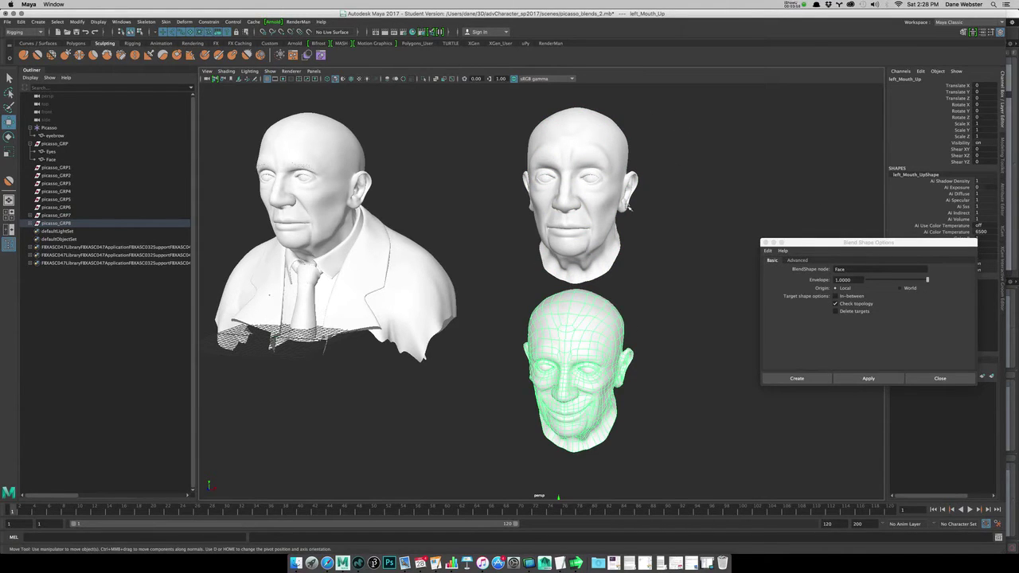
Create the Face blend shape with the eyebrow and smiling heads as targets and the bust's face selected last
{"action": "middle_click_drag", "start_coordinate": [647, 225], "coordinate": [667, 237], "text": "alt"}
{"action": "left_click", "coordinate": [603, 149]}
{"action": "left_click", "coordinate": [605, 318], "text": "shift"}
{"action": "left_click", "coordinate": [337, 162], "text": "shift"}
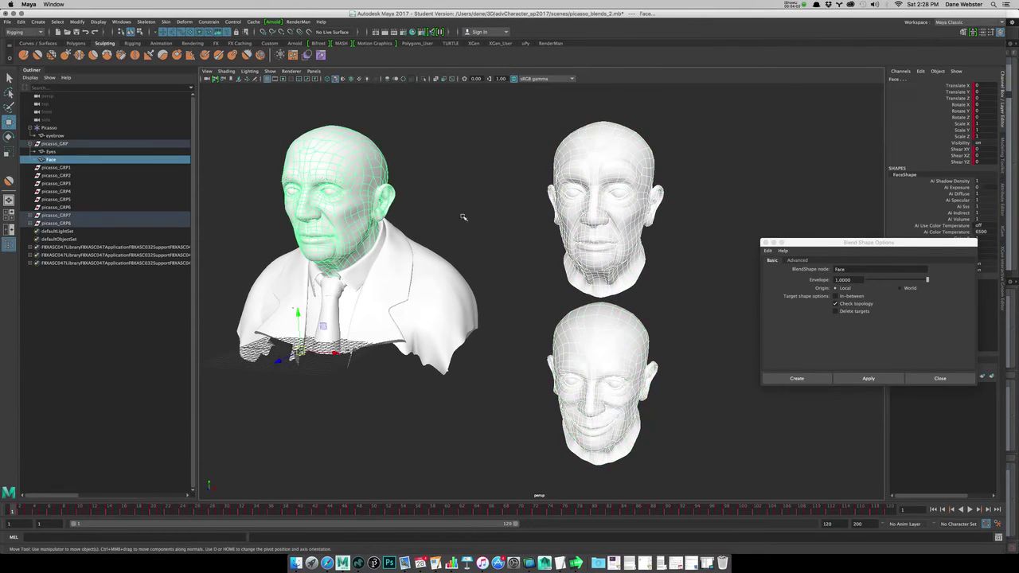
{"action": "left_click", "coordinate": [868, 378]}
{"action": "left_click", "coordinate": [940, 378]}
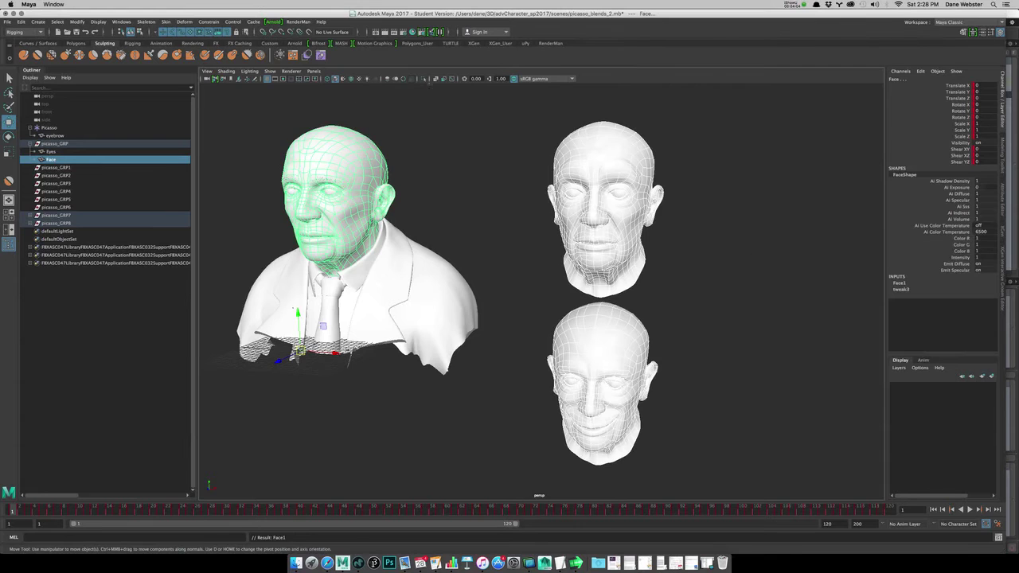
Try out the left_EyeBrow_Up and left_Mouth_Up weights on the bust's face and undo the changes
{"action": "left_click", "coordinate": [360, 168]}
{"action": "left_click_drag", "start_coordinate": [436, 175], "coordinate": [493, 191], "text": "alt"}
{"action": "right_click_drag", "start_coordinate": [494, 191], "coordinate": [536, 200], "text": "alt"}
{"action": "middle_click_drag", "start_coordinate": [536, 200], "coordinate": [584, 210], "text": "alt"}
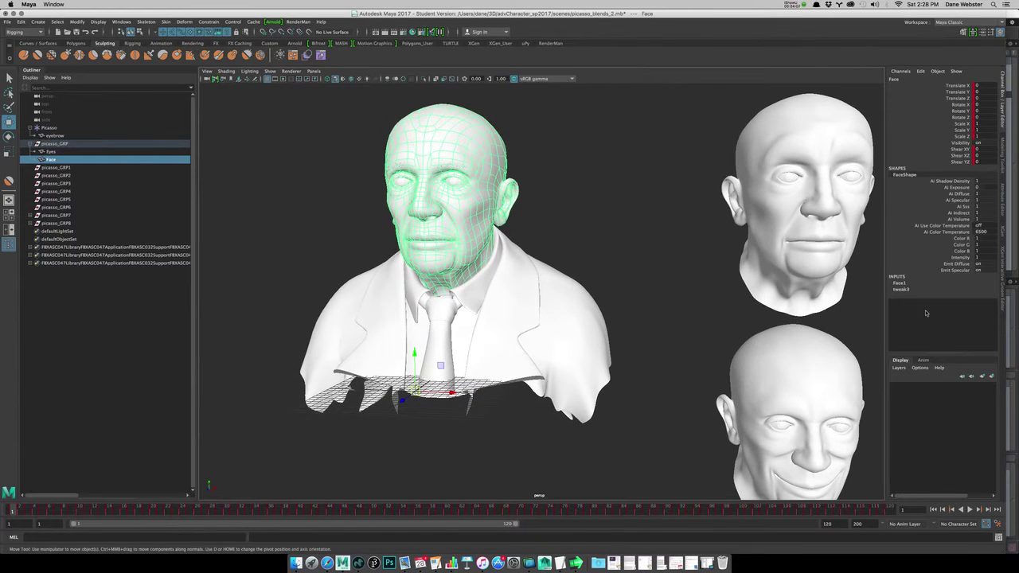
{"action": "left_click", "coordinate": [899, 284]}
{"action": "left_click", "coordinate": [958, 296]}
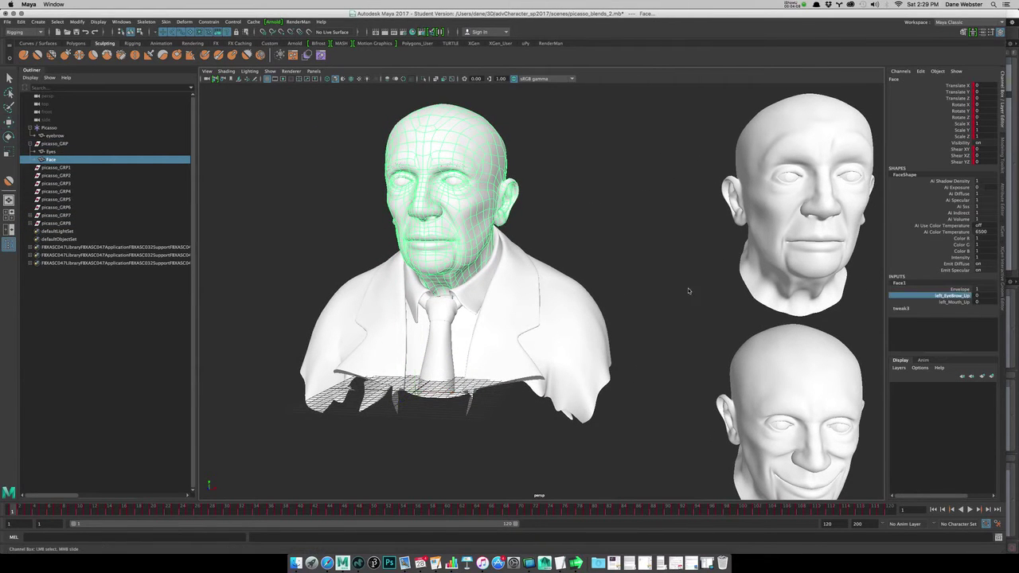
{"action": "middle_click_drag", "start_coordinate": [678, 284], "coordinate": [705, 256]}
{"action": "key", "text": "super+z"}
{"action": "left_click", "coordinate": [948, 303]}
{"action": "key", "text": "super+z"}
Duplicate the eyebrow head's parent group picasso_GRP7 and move the copy along X beside the original
{"action": "right_click_drag", "start_coordinate": [660, 260], "coordinate": [653, 247], "text": "alt"}
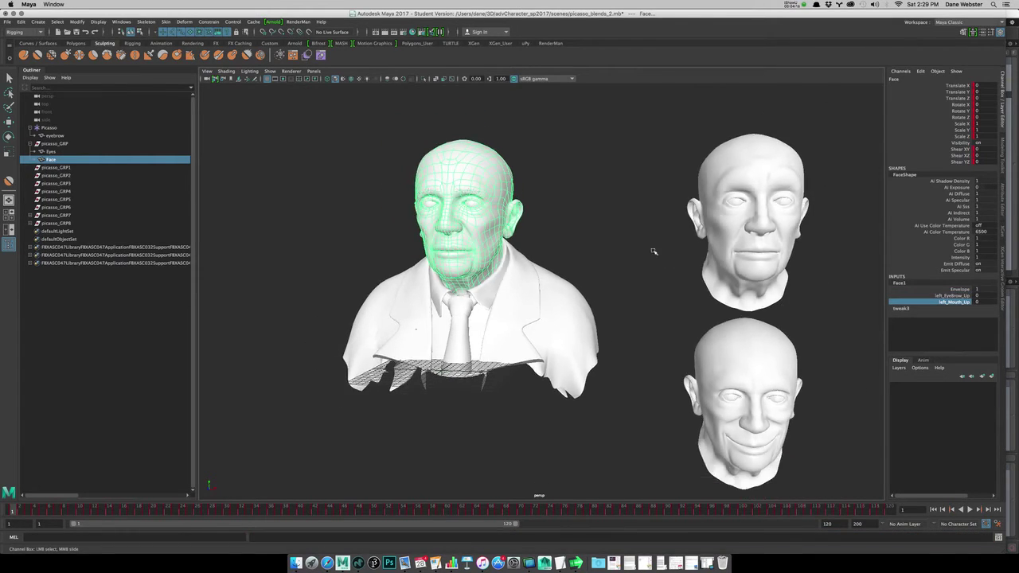
{"action": "middle_click_drag", "start_coordinate": [653, 247], "coordinate": [541, 231], "text": "alt"}
{"action": "right_click_drag", "start_coordinate": [541, 232], "coordinate": [518, 242], "text": "alt"}
{"action": "middle_click_drag", "start_coordinate": [518, 243], "coordinate": [492, 247], "text": "alt"}
{"action": "left_click_drag", "start_coordinate": [492, 248], "coordinate": [490, 241], "text": "alt"}
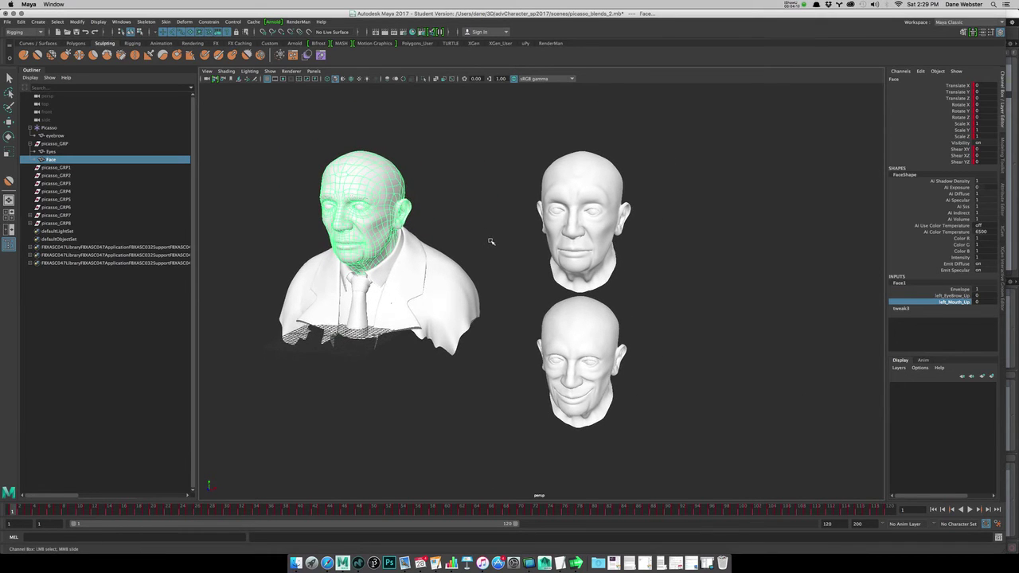
{"action": "left_click", "coordinate": [584, 172]}
{"action": "right_click_drag", "start_coordinate": [584, 172], "coordinate": [636, 201], "text": "alt"}
{"action": "middle_click_drag", "start_coordinate": [635, 201], "coordinate": [638, 206], "text": "alt"}
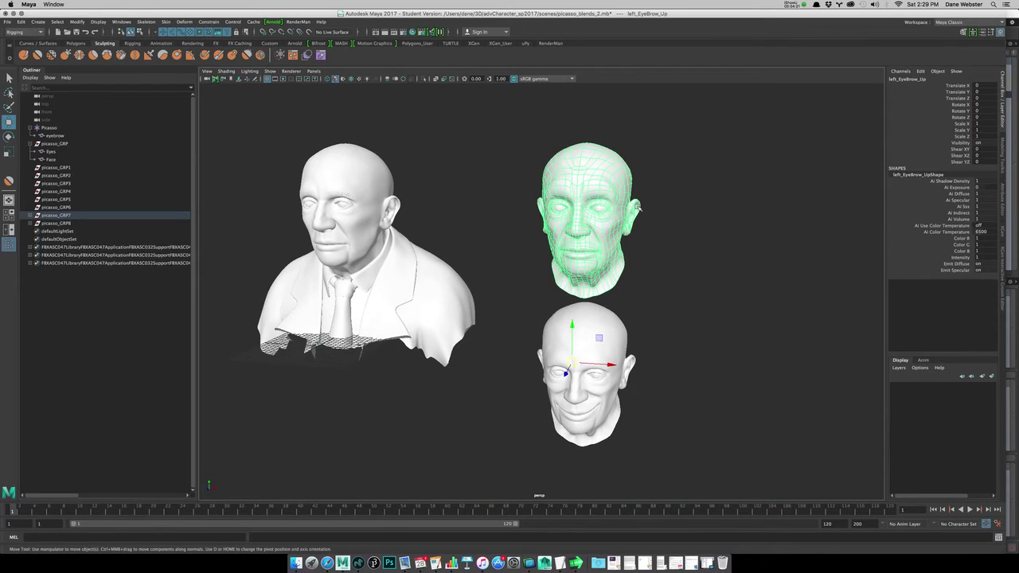
{"action": "key", "text": "Up"}
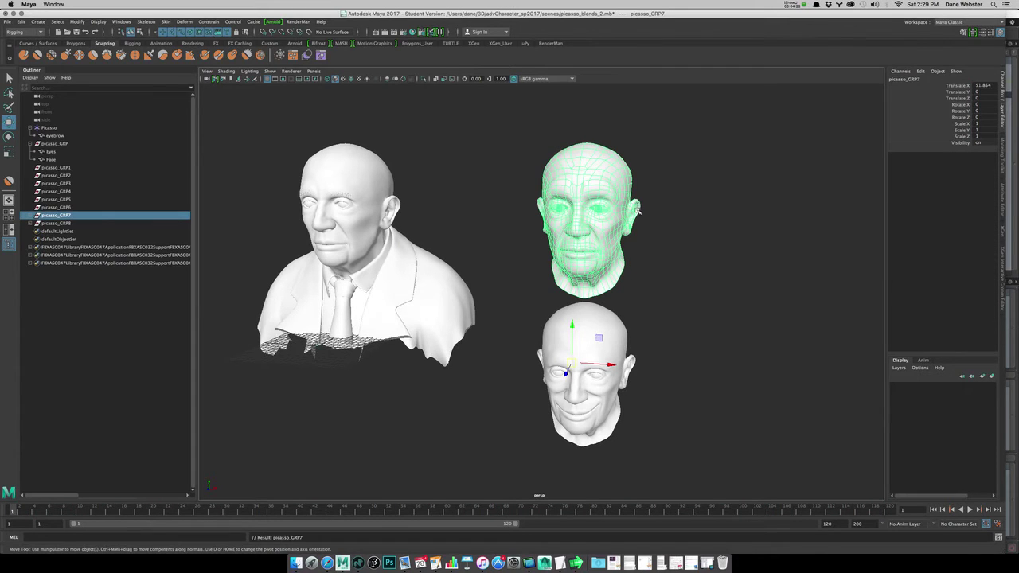
{"action": "right_click_drag", "start_coordinate": [635, 211], "coordinate": [694, 247], "text": "alt"}
{"action": "middle_click_drag", "start_coordinate": [694, 248], "coordinate": [711, 241], "text": "alt"}
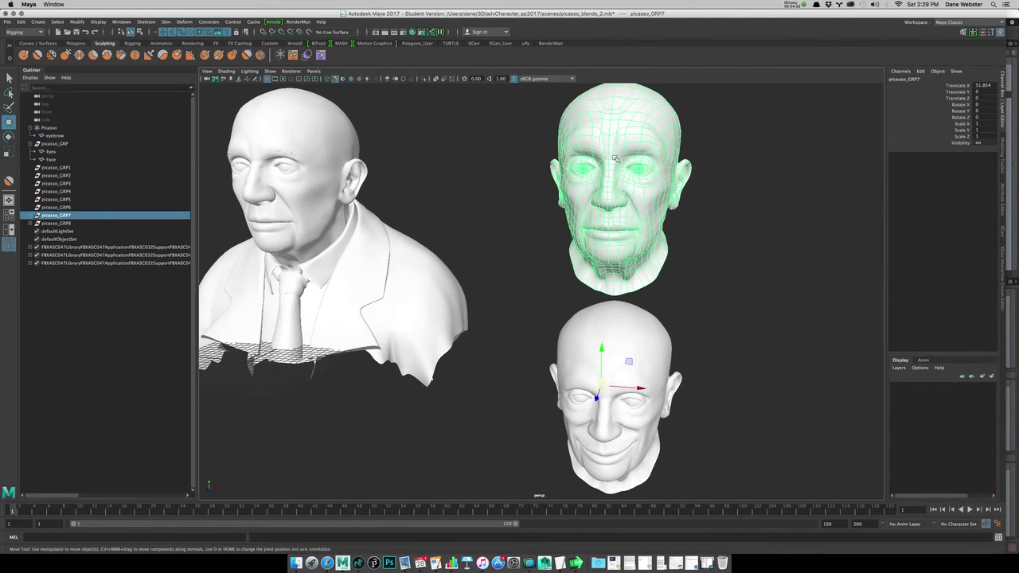
{"action": "left_click_drag", "start_coordinate": [617, 157], "coordinate": [602, 204], "text": "alt"}
{"action": "key", "text": "ctrl+d"}
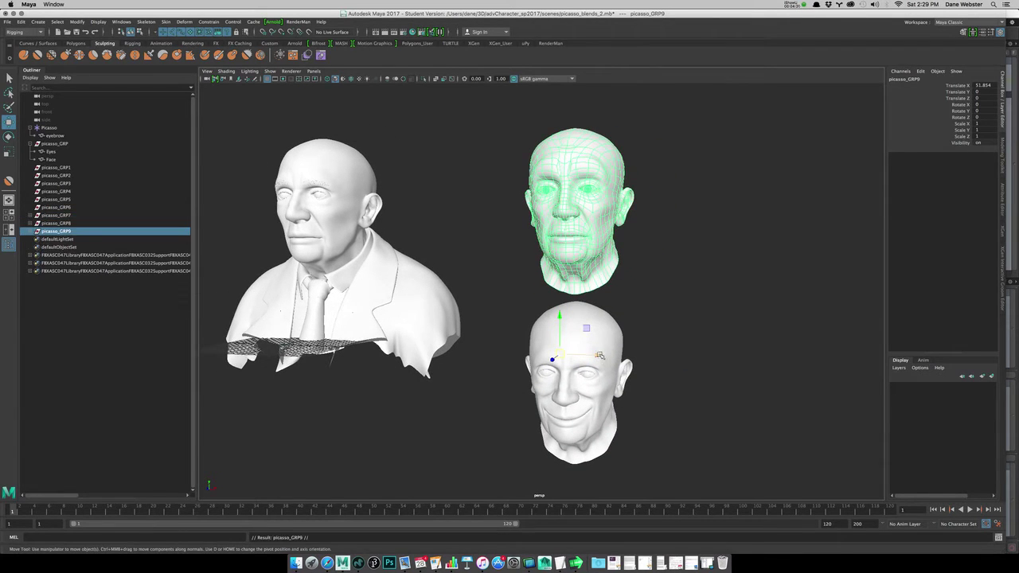
{"action": "left_click_drag", "start_coordinate": [599, 356], "coordinate": [565, 320]}
Duplicate the smiling head's parent group picasso_GRP8 and move the copy to about 77.6 in X, below the copied eyebrow head
{"action": "left_click", "coordinate": [545, 314]}
{"action": "key", "text": "Up"}
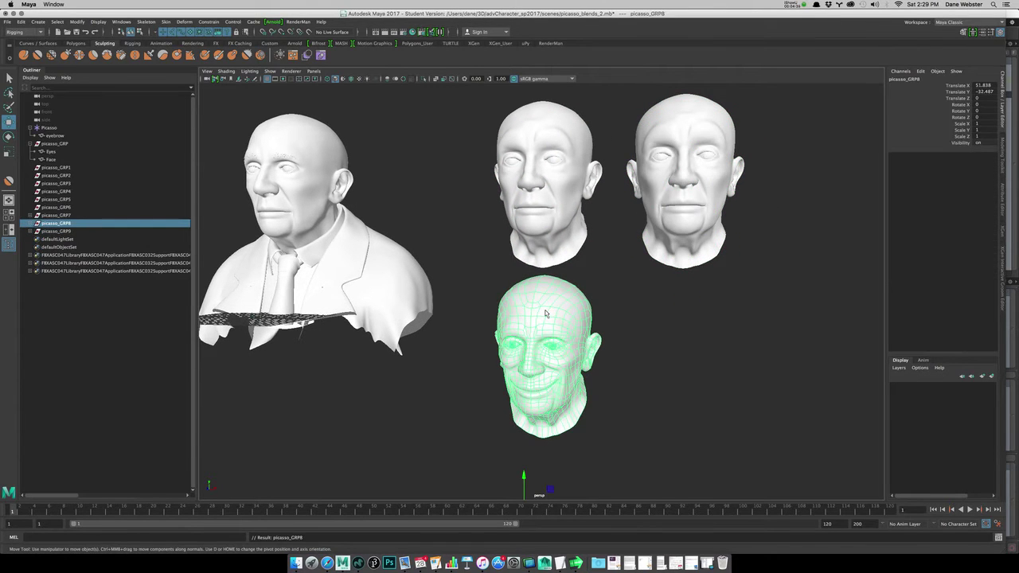
{"action": "key", "text": "ctrl+d"}
{"action": "middle_click_drag", "start_coordinate": [600, 382], "coordinate": [563, 397], "text": "alt"}
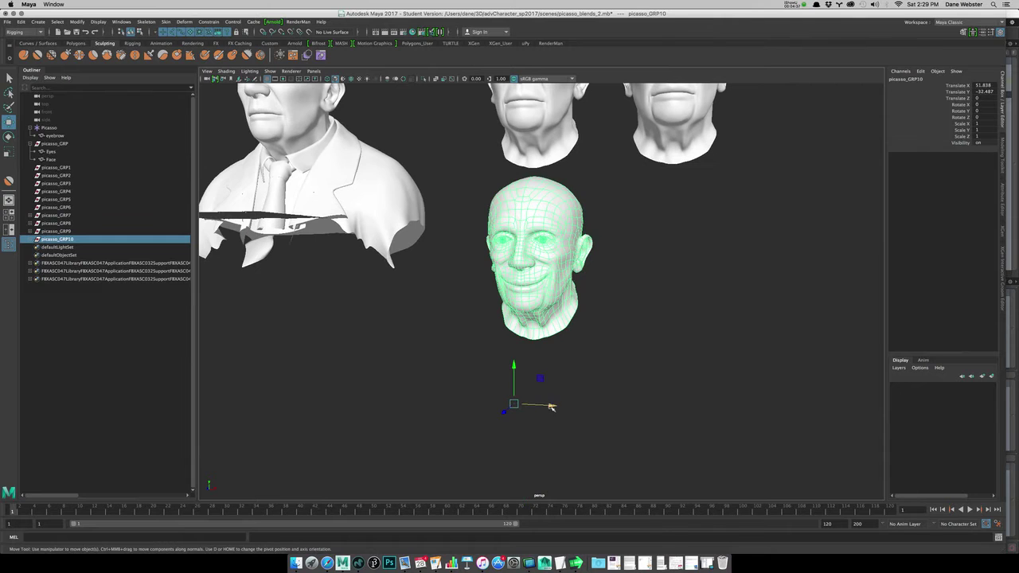
{"action": "left_click_drag", "start_coordinate": [551, 406], "coordinate": [708, 408]}
Rename the duplicated eyebrow head mesh as right_EyeBrow_Up
{"action": "left_click_drag", "start_coordinate": [695, 243], "coordinate": [687, 312], "text": "alt"}
{"action": "middle_click_drag", "start_coordinate": [706, 118], "coordinate": [702, 130], "text": "alt"}
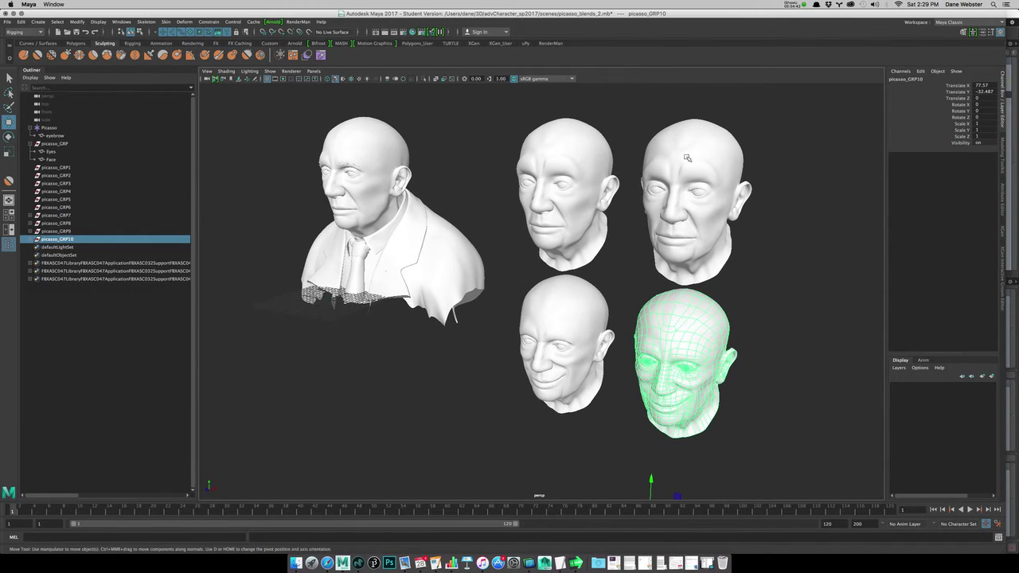
{"action": "left_click", "coordinate": [687, 156]}
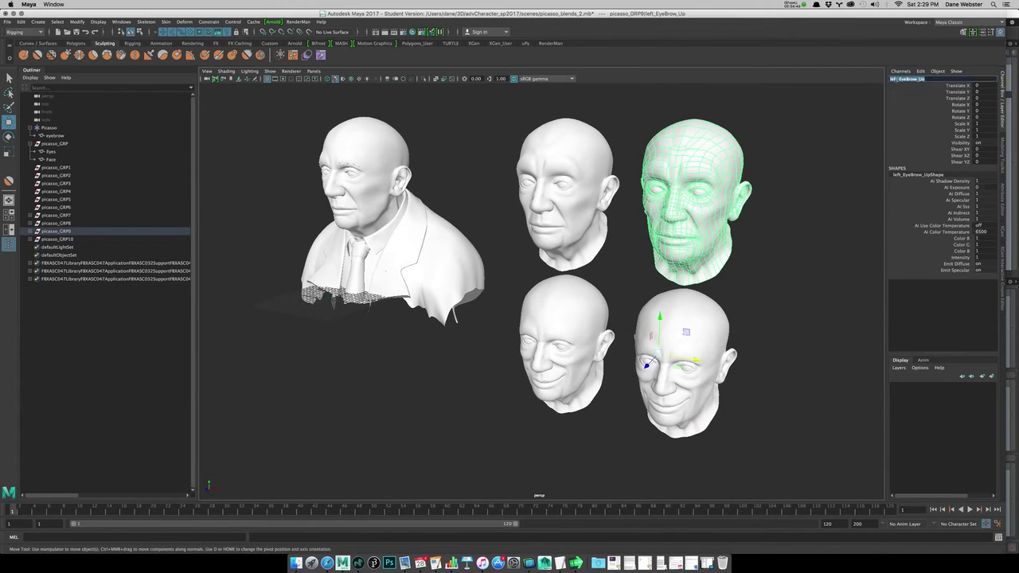
{"action": "left_click", "coordinate": [896, 79]}
{"action": "key", "text": "BackSpace"}
{"action": "key", "text": "BackSpace"}
{"action": "type", "text": "right"}
{"action": "key", "text": "Return"}
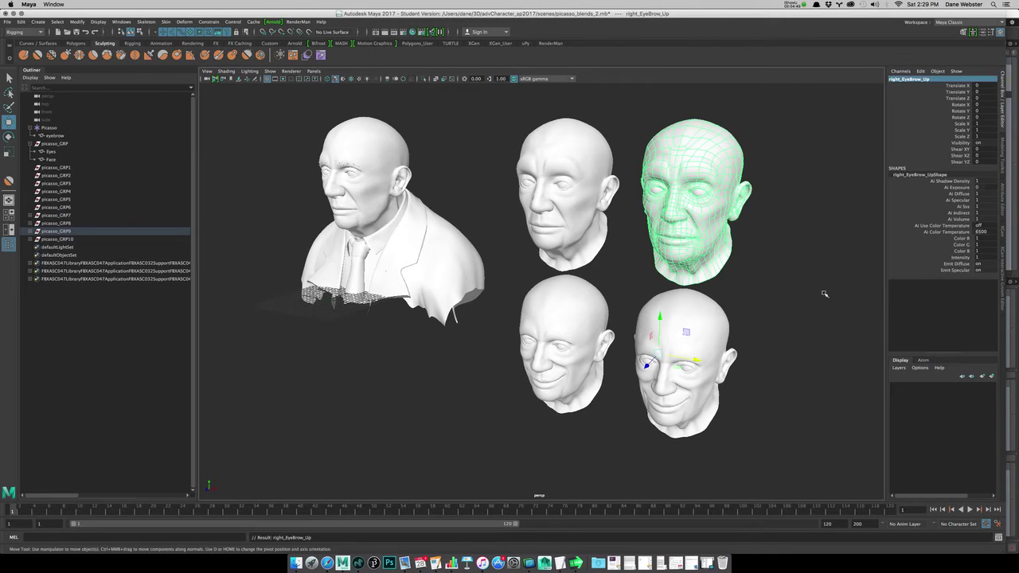
Rename the duplicated smiling head mesh as right_Mouth_Up
{"action": "left_click", "coordinate": [759, 279]}
{"action": "left_click", "coordinate": [714, 321]}
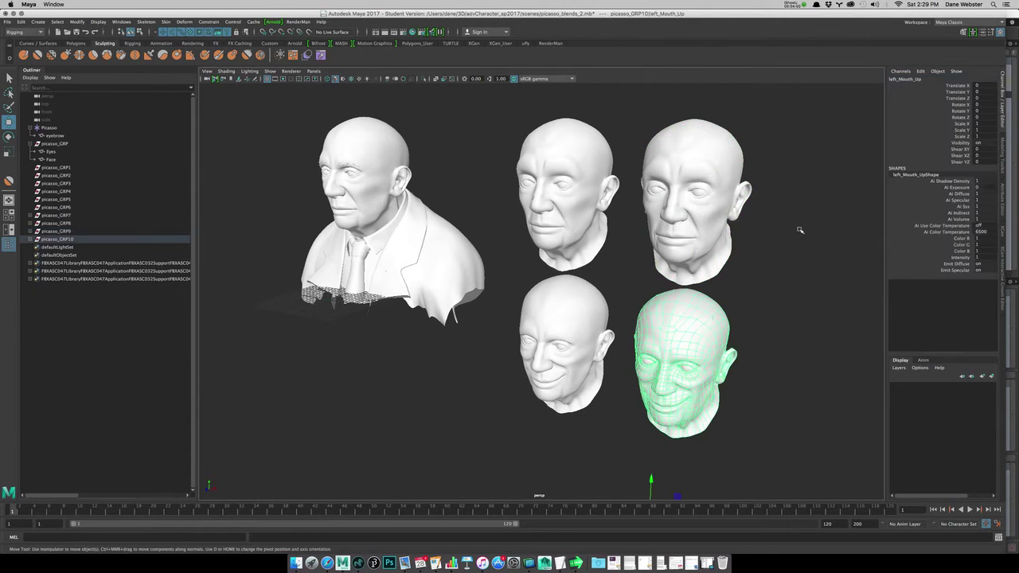
{"action": "left_click", "coordinate": [903, 80]}
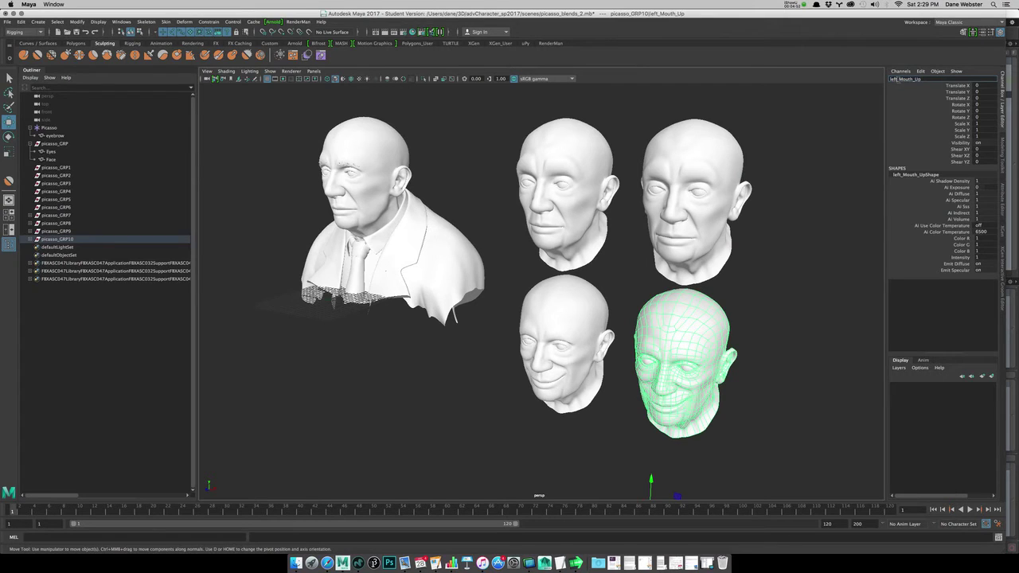
{"action": "type", "text": "righ"}
{"action": "key", "text": "Return"}
{"action": "right_click_drag", "start_coordinate": [642, 269], "coordinate": [614, 267], "text": "alt"}
{"action": "middle_click_drag", "start_coordinate": [686, 253], "coordinate": [672, 247], "text": "alt"}
{"action": "left_click_drag", "start_coordinate": [672, 247], "coordinate": [676, 247], "text": "alt"}
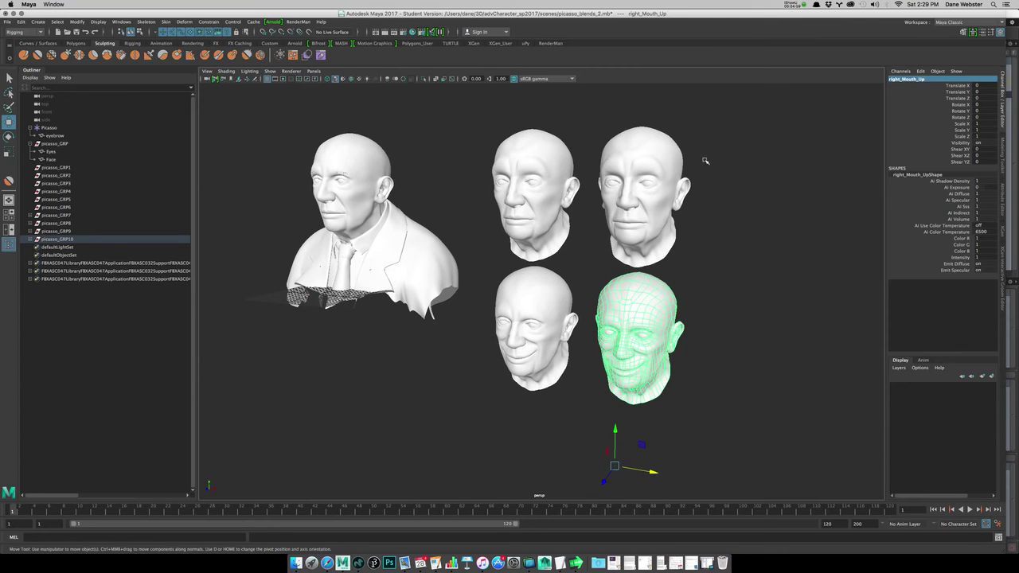
Select the right_EyeBrow_Up and right_Mouth_Up heads and specify Face1 as the node in the Add Blend Shape Target options
{"action": "left_click", "coordinate": [659, 141]}
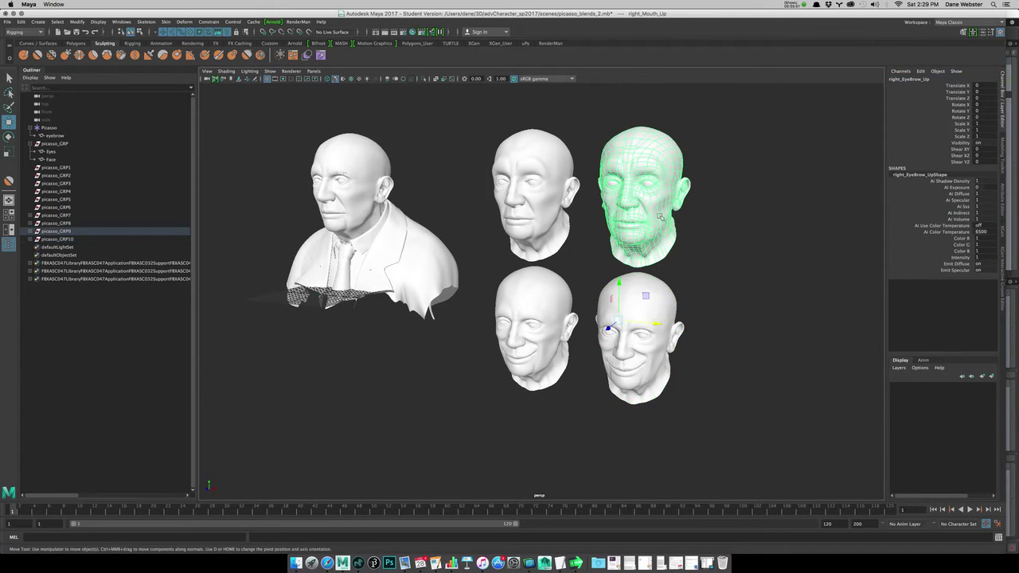
{"action": "left_click", "coordinate": [666, 295]}
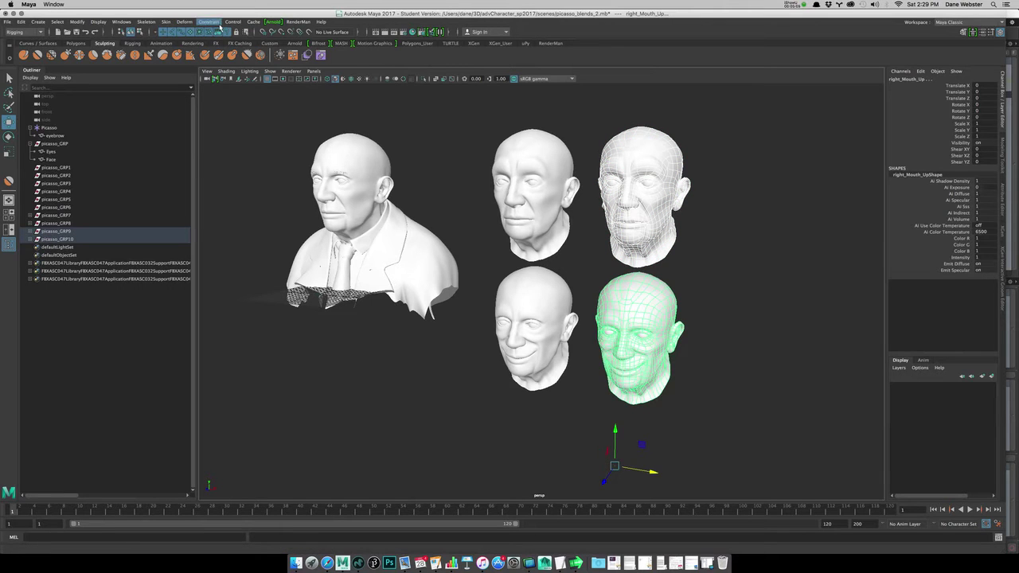
{"action": "left_click", "coordinate": [188, 22]}
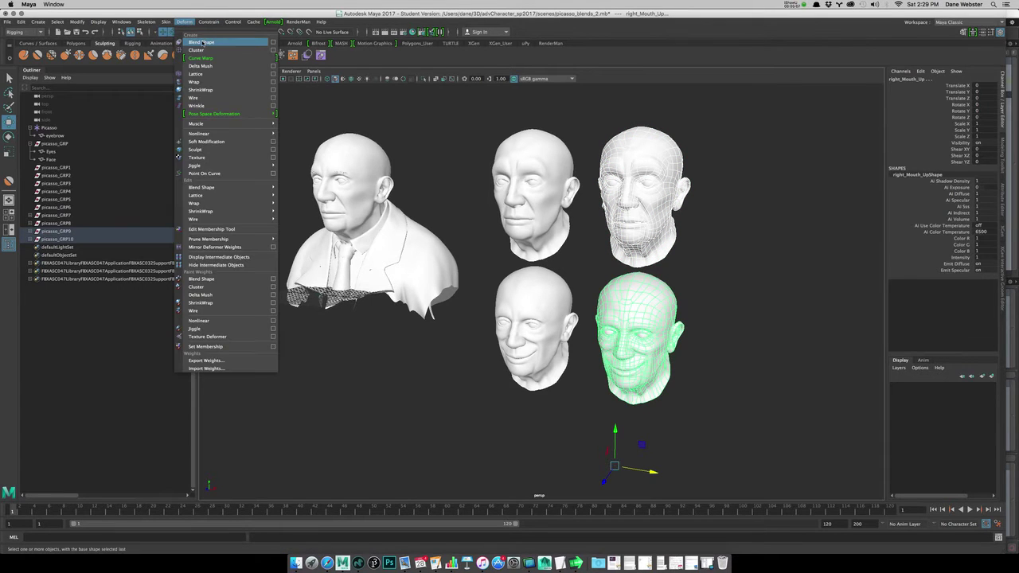
{"action": "mouse_move", "coordinate": [203, 187]}
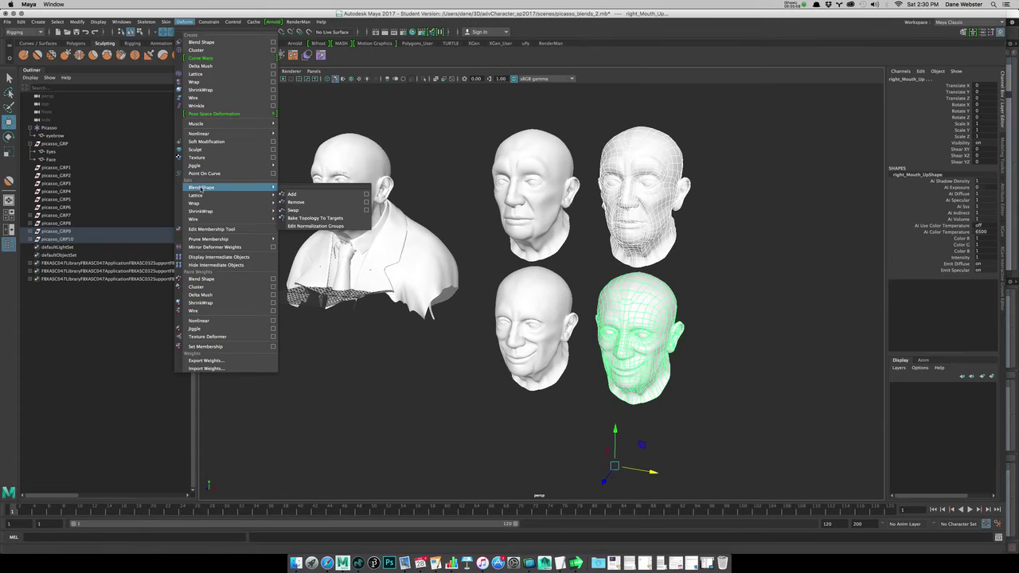
{"action": "left_click", "coordinate": [367, 195]}
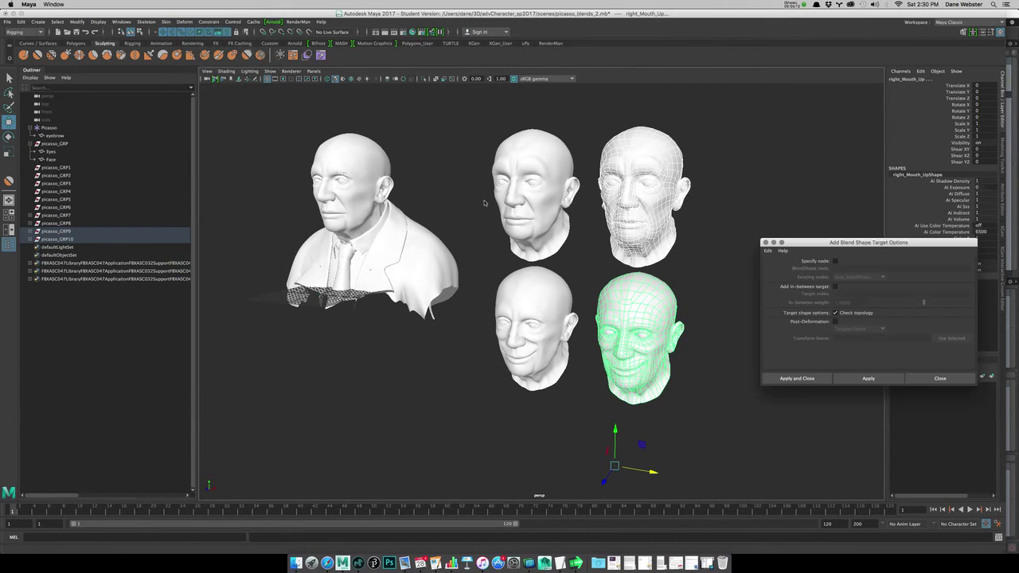
{"action": "left_click", "coordinate": [835, 261]}
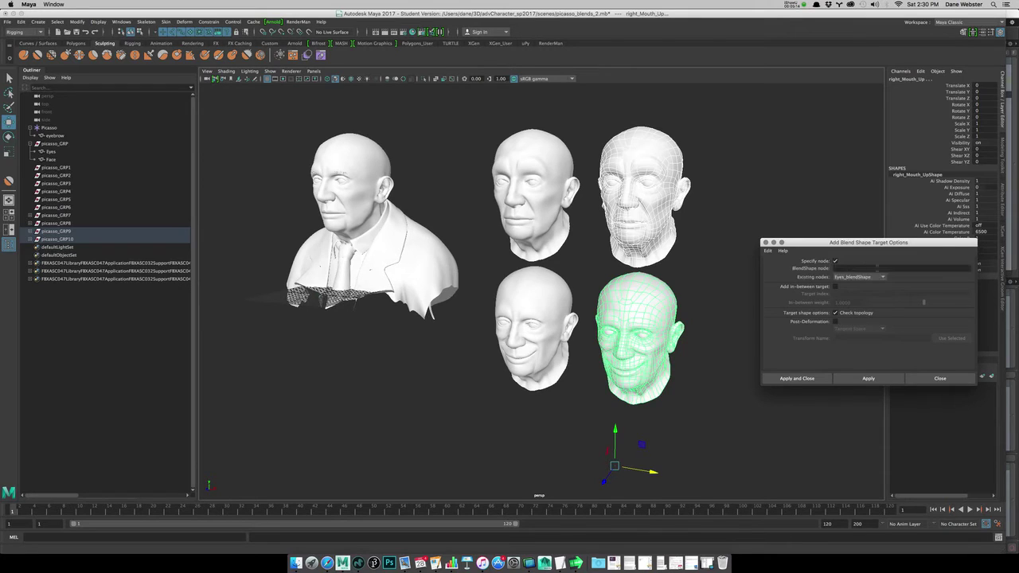
{"action": "left_click", "coordinate": [882, 279]}
{"action": "left_click", "coordinate": [856, 297]}
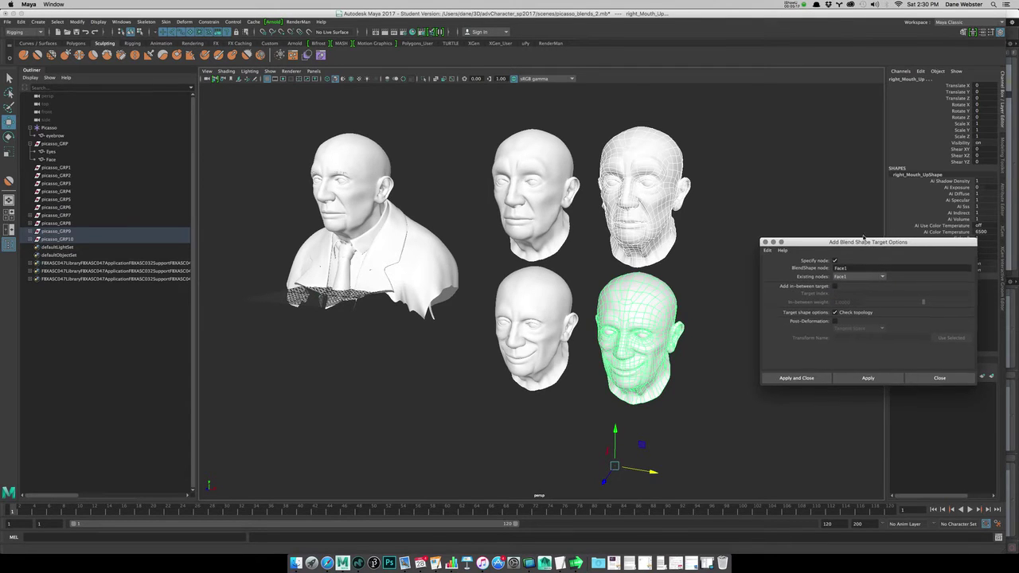
{"action": "left_click_drag", "start_coordinate": [865, 238], "coordinate": [817, 130]}
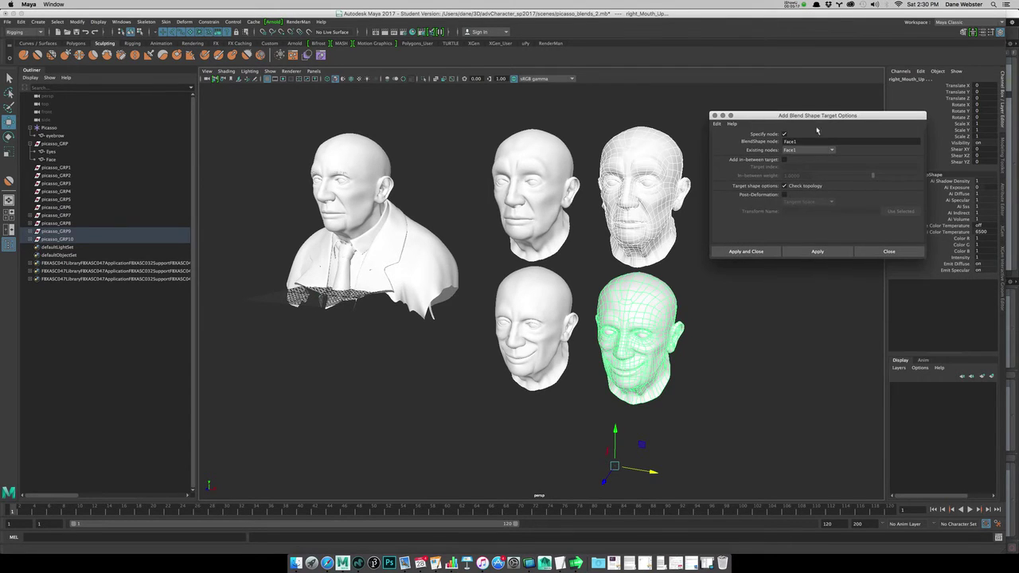
Include the bust's Face mesh last in the selection and add both right-side heads as targets of Face1
{"action": "left_click", "coordinate": [817, 254]}
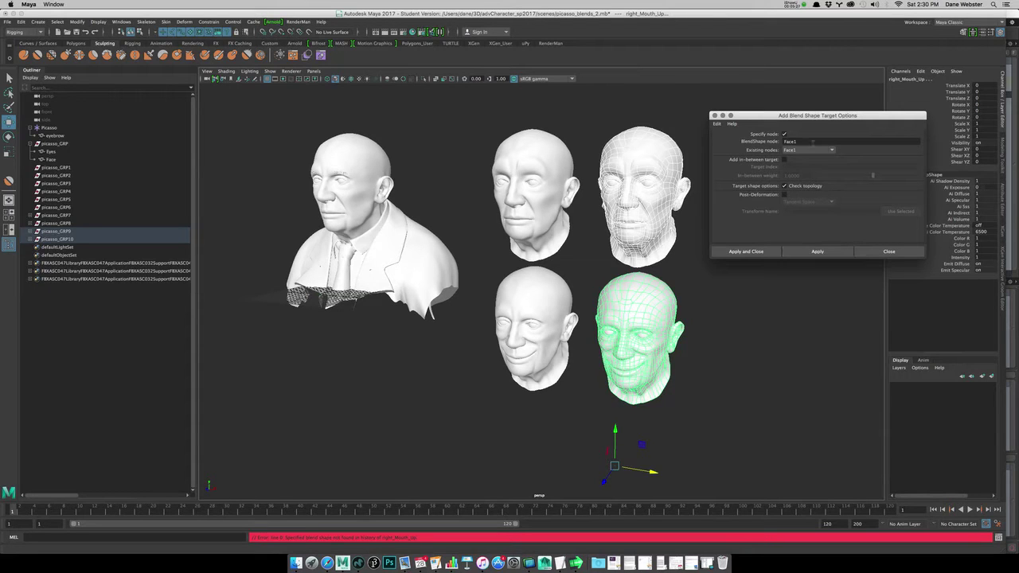
{"action": "left_click", "coordinate": [363, 147], "text": "shift"}
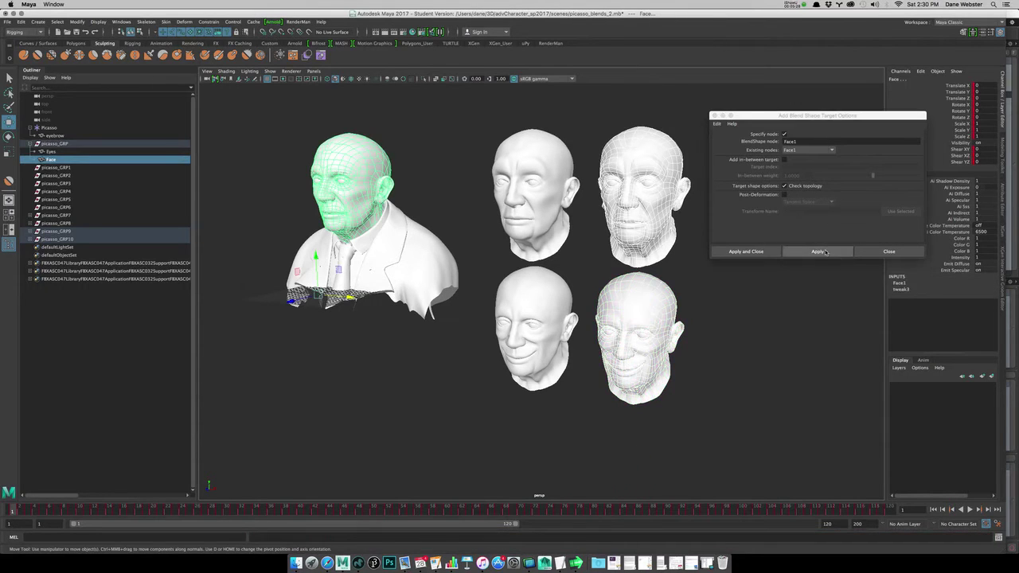
{"action": "left_click", "coordinate": [817, 252]}
{"action": "left_click", "coordinate": [893, 253]}
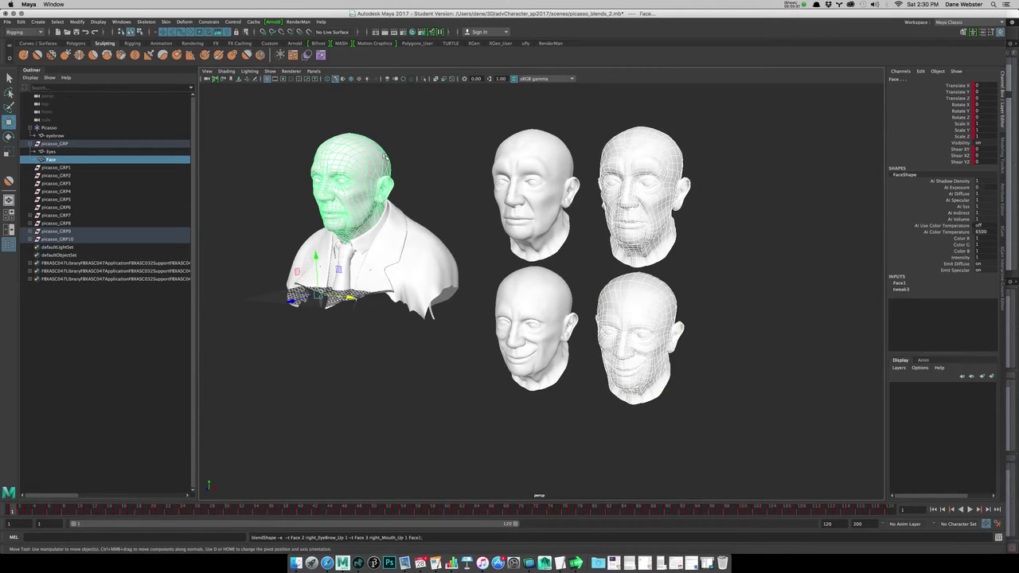
Test the right_EyeBrow_Up and right_Mouth_Up targets of Face1 on the bust's face, undoing the weight changes
{"action": "left_click", "coordinate": [370, 163]}
{"action": "left_click", "coordinate": [898, 283]}
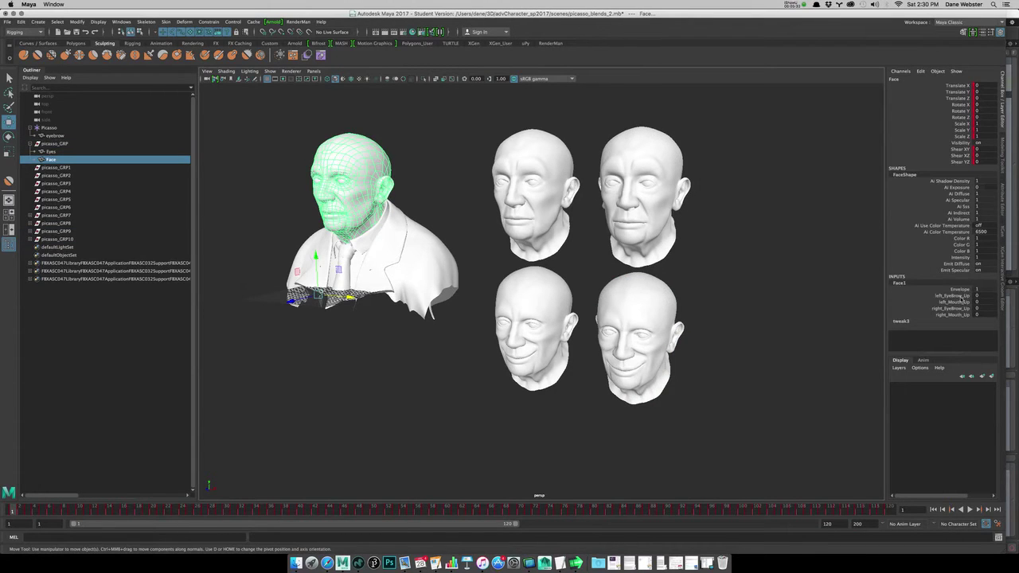
{"action": "left_click", "coordinate": [953, 308]}
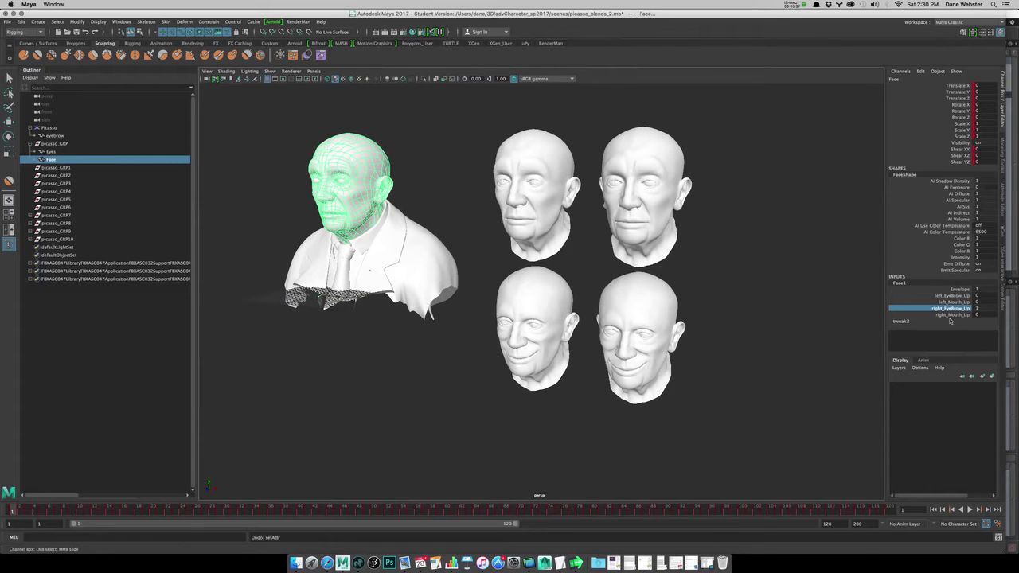
{"action": "left_click", "coordinate": [952, 316]}
{"action": "mouse_move", "coordinate": [801, 319]}
{"action": "middle_mouse_down"}
{"action": "mouse_move", "coordinate": [817, 324]}
{"action": "mouse_move", "coordinate": [796, 330]}
{"action": "mouse_move", "coordinate": [812, 330]}
{"action": "middle_mouse_up"}
{"action": "key", "text": "super+z"}
{"action": "middle_click_drag", "start_coordinate": [727, 330], "coordinate": [769, 345]}
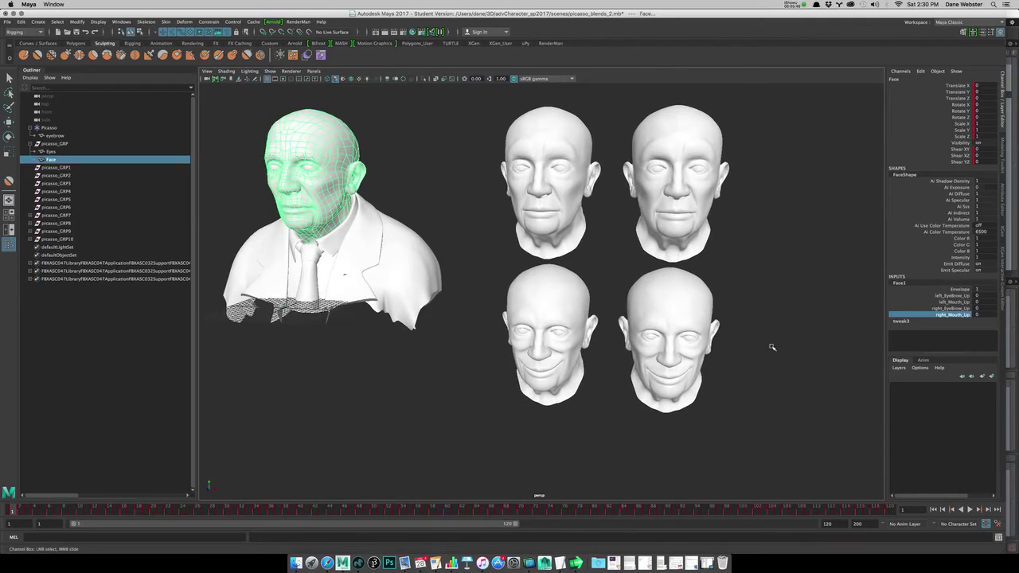
{"action": "left_click", "coordinate": [734, 309]}
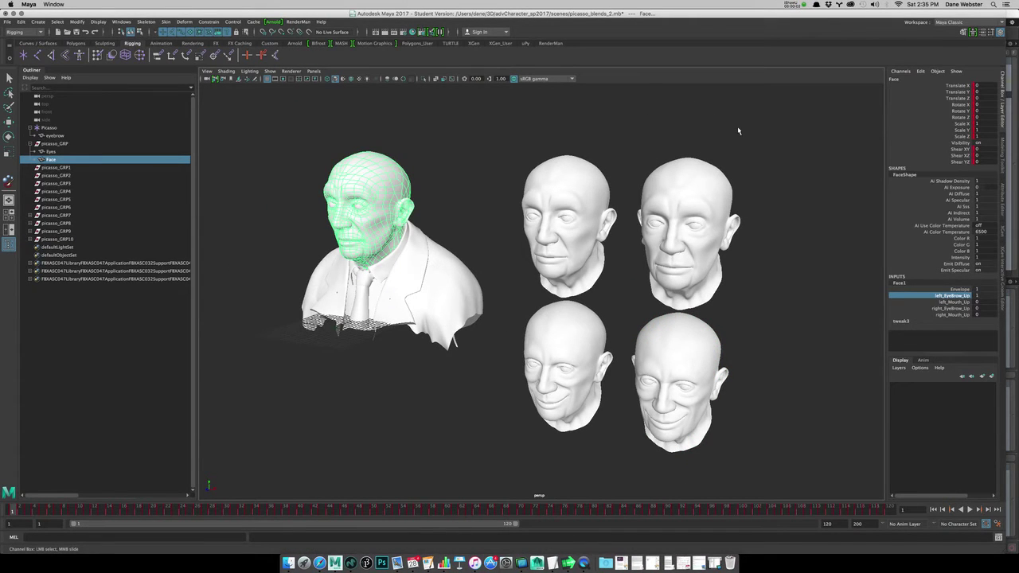
Preview the left_EyeBrow_Up and right_EyeBrow_Up weights of Face1 to compare their effect on the bust's eyebrows
{"action": "left_click_drag", "start_coordinate": [552, 282], "coordinate": [556, 205], "text": "alt"}
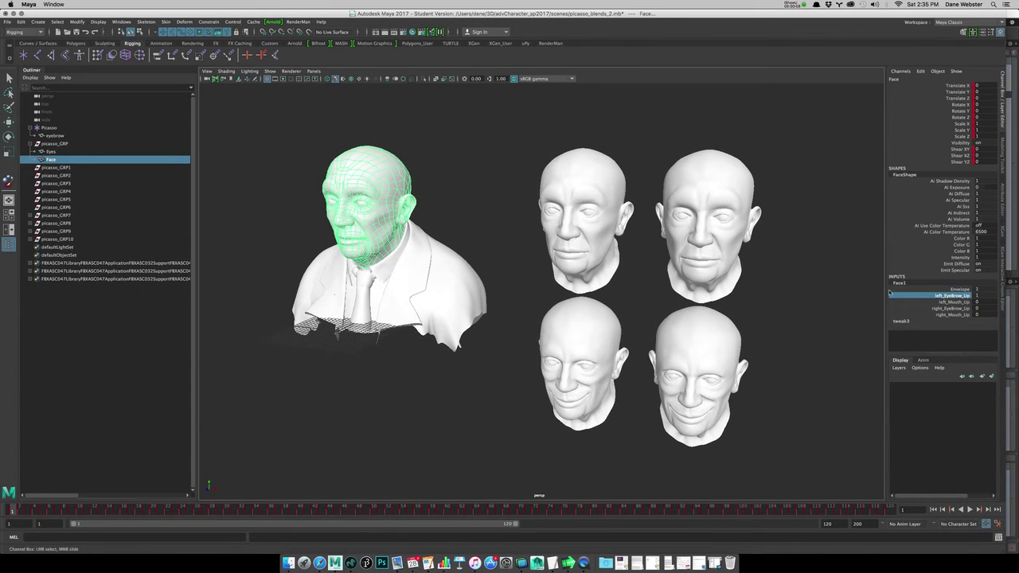
{"action": "mouse_move", "coordinate": [836, 285]}
{"action": "middle_mouse_down"}
{"action": "mouse_move", "coordinate": [756, 282]}
{"action": "mouse_move", "coordinate": [822, 294]}
{"action": "middle_mouse_up"}
{"action": "left_click", "coordinate": [953, 309]}
{"action": "mouse_move", "coordinate": [700, 291]}
{"action": "middle_mouse_down"}
{"action": "mouse_move", "coordinate": [759, 290]}
{"action": "mouse_move", "coordinate": [696, 284]}
{"action": "middle_mouse_up"}
{"action": "left_click", "coordinate": [953, 295]}
Start the Paint Blend Shape Weights Tool on the bust's Face mesh and open its tool settings
{"action": "right_click_drag", "start_coordinate": [490, 215], "coordinate": [490, 209], "text": "alt"}
{"action": "middle_click_drag", "start_coordinate": [491, 208], "coordinate": [514, 237], "text": "alt"}
{"action": "left_click", "coordinate": [375, 176]}
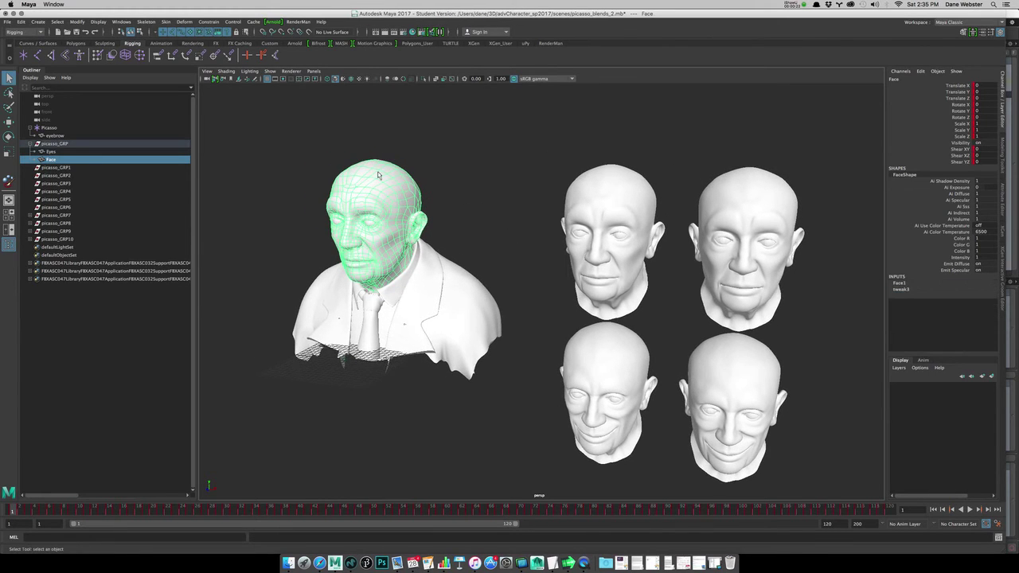
{"action": "left_click", "coordinate": [184, 22]}
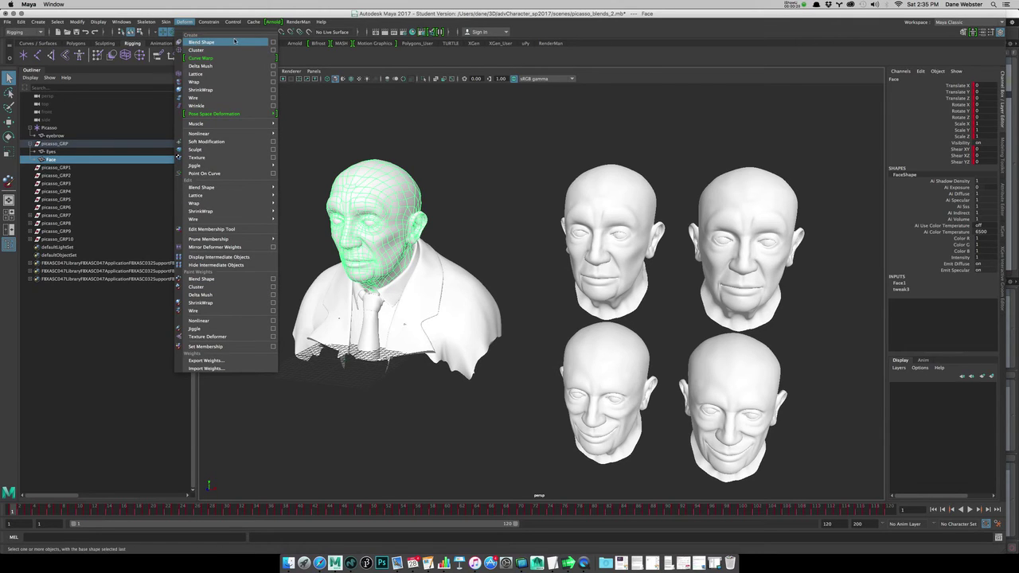
{"action": "mouse_move", "coordinate": [239, 187]}
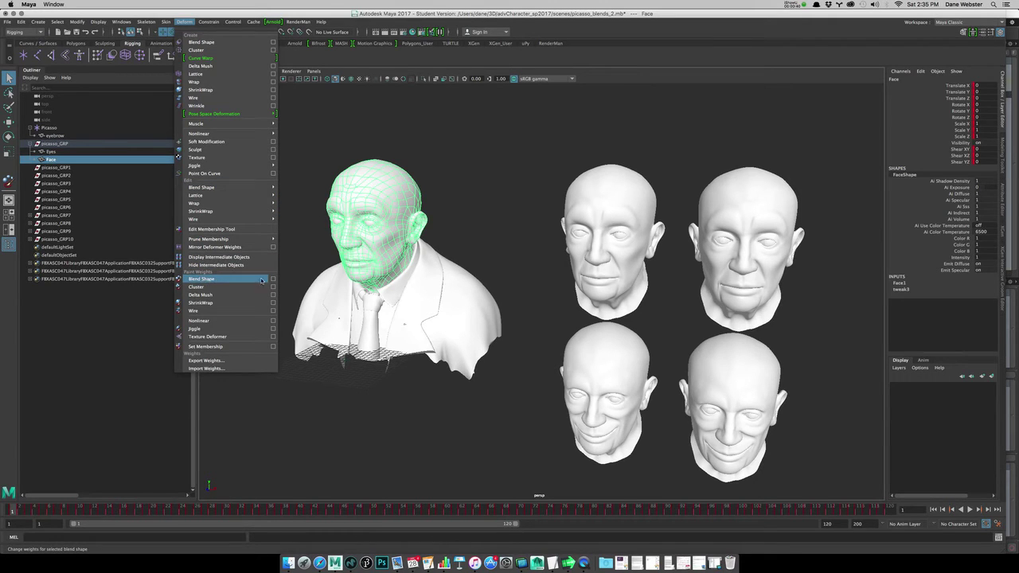
{"action": "left_click", "coordinate": [222, 280]}
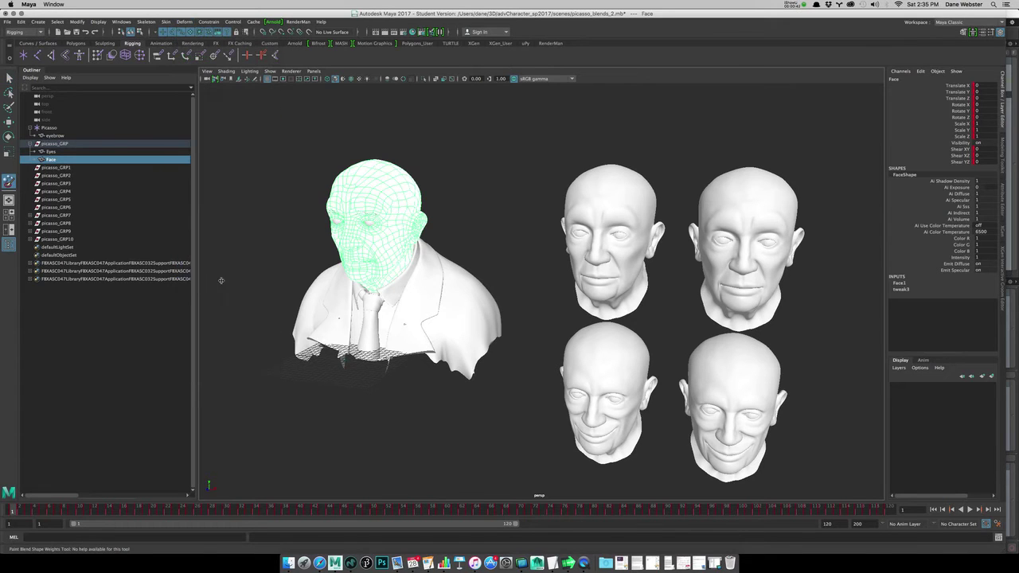
{"action": "double_click", "coordinate": [9, 183]}
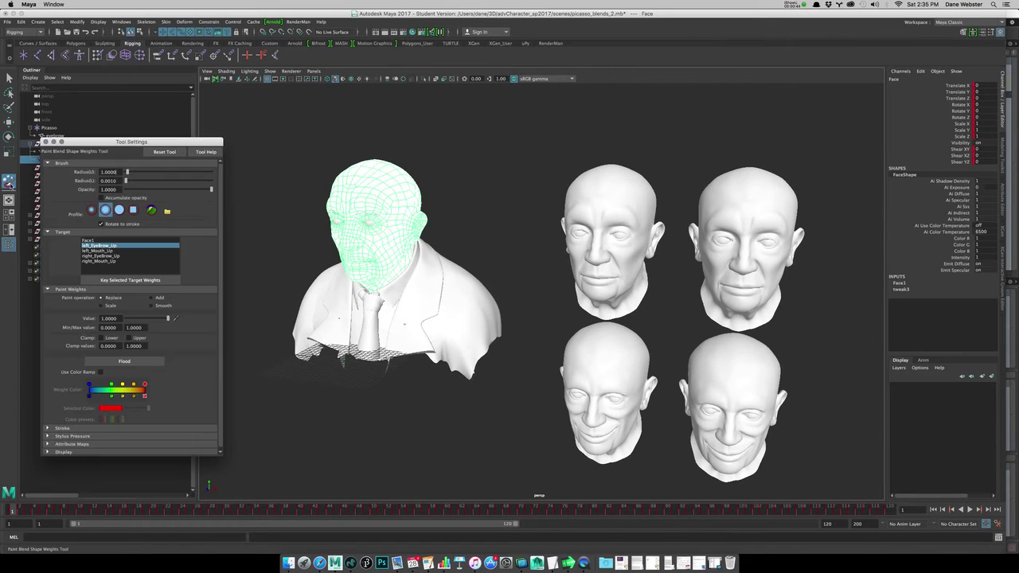
{"action": "left_click_drag", "start_coordinate": [193, 141], "coordinate": [198, 106]}
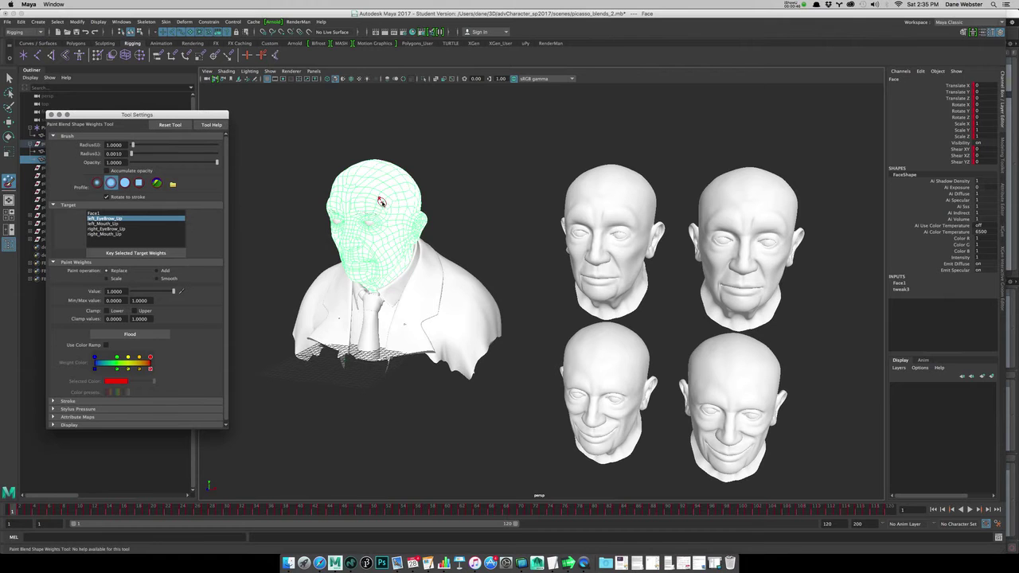
Flood the whole Face mesh with a value of 0 for the left_EyeBrow_Up target
{"action": "right_click_drag", "start_coordinate": [379, 199], "coordinate": [464, 214], "text": "alt"}
{"action": "middle_click_drag", "start_coordinate": [275, 170], "coordinate": [412, 221], "text": "alt"}
{"action": "right_click_drag", "start_coordinate": [412, 221], "coordinate": [499, 235], "text": "alt"}
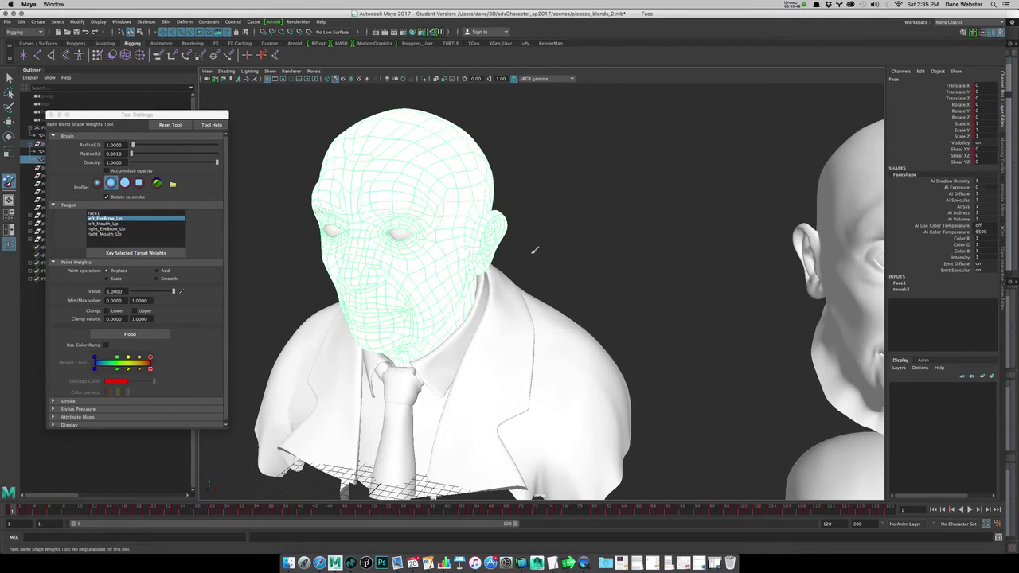
{"action": "right_click_drag", "start_coordinate": [319, 208], "coordinate": [407, 232], "text": "alt"}
{"action": "middle_click_drag", "start_coordinate": [407, 231], "coordinate": [639, 322], "text": "alt"}
{"action": "mouse_move", "coordinate": [549, 283]}
{"action": "left_mouse_down", "text": "alt"}
{"action": "mouse_move", "coordinate": [483, 257]}
{"action": "mouse_move", "coordinate": [537, 216]}
{"action": "left_mouse_up", "text": "alt"}
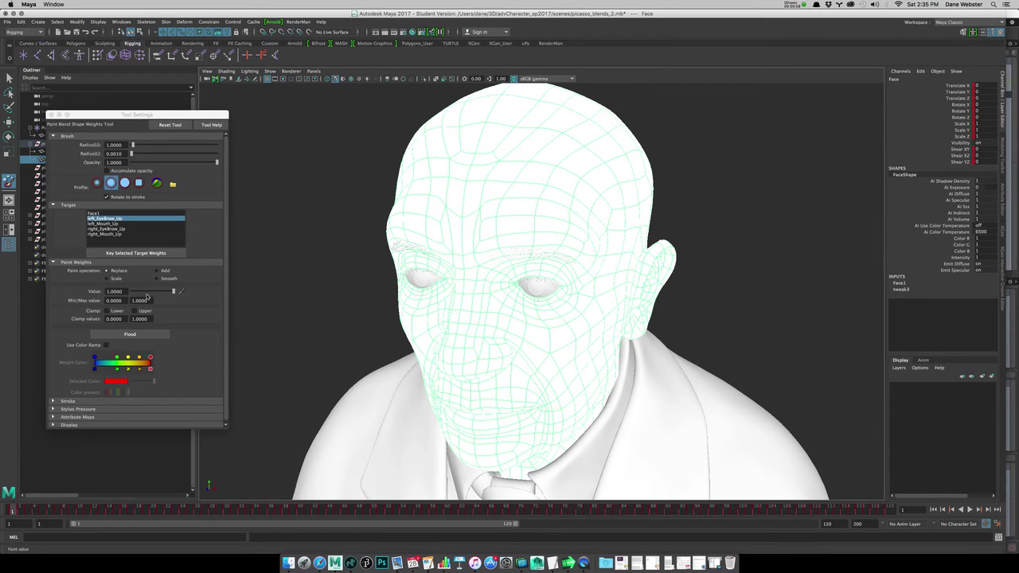
{"action": "left_click_drag", "start_coordinate": [152, 292], "coordinate": [123, 294]}
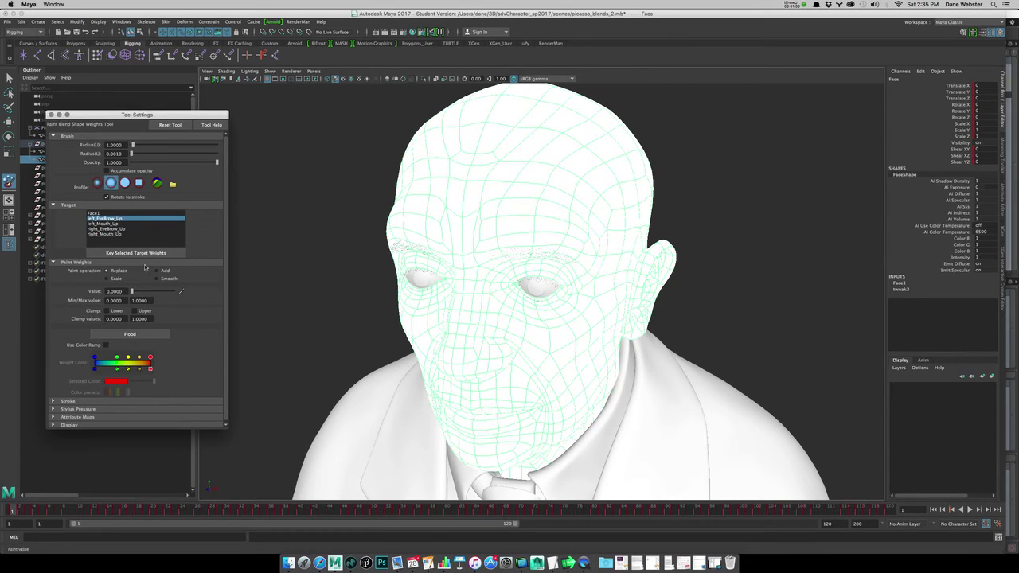
{"action": "left_click", "coordinate": [130, 335]}
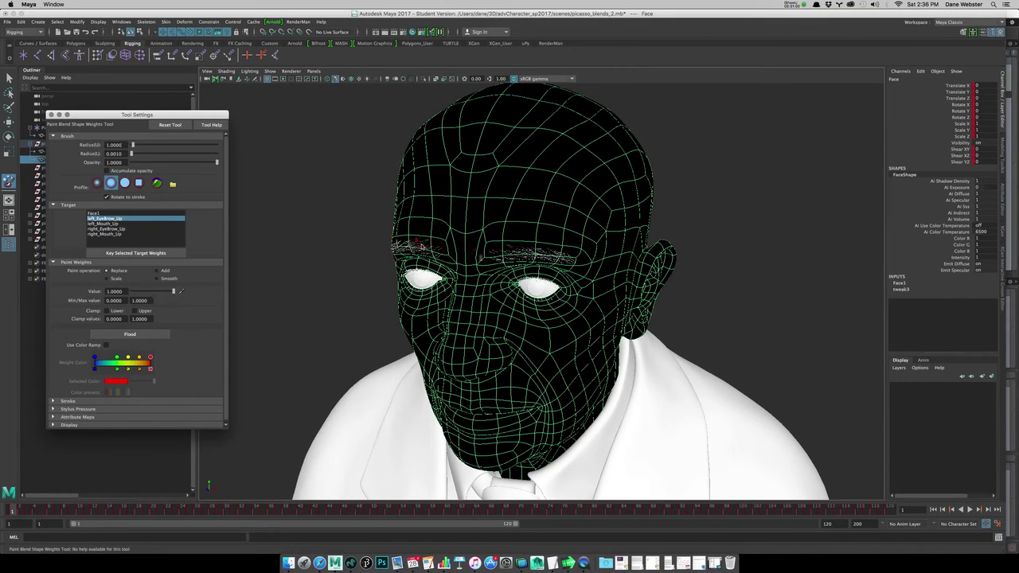
Try painting left_EyeBrow_Up weights of 1 over the bust's anatomical left brow and forehead, and flood the face back to 0
{"action": "left_click_drag", "start_coordinate": [507, 242], "coordinate": [515, 242]}
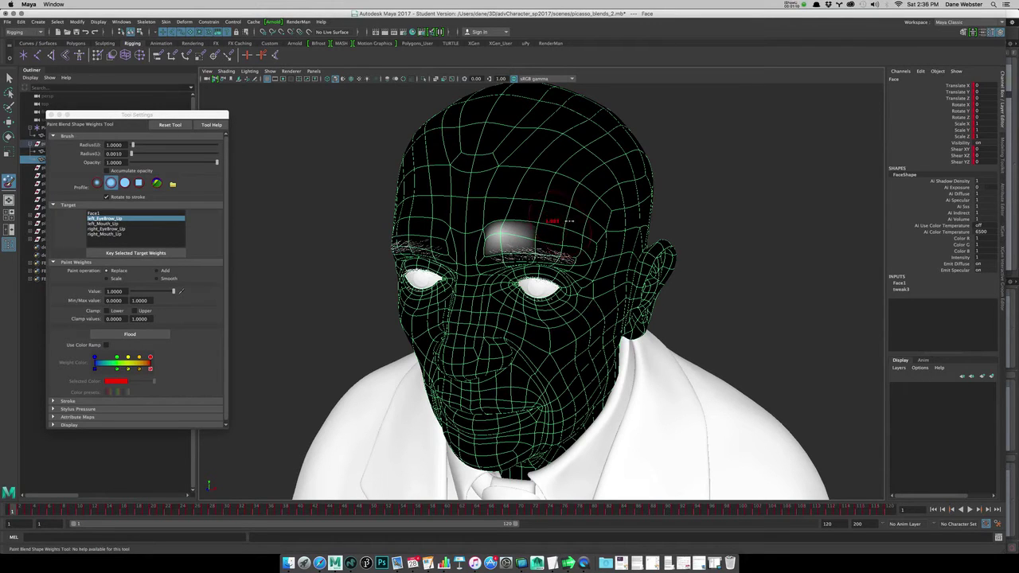
{"action": "mouse_move", "coordinate": [569, 240]}
{"action": "left_mouse_down"}
{"action": "mouse_move", "coordinate": [539, 238]}
{"action": "mouse_move", "coordinate": [578, 221]}
{"action": "mouse_move", "coordinate": [516, 213]}
{"action": "mouse_move", "coordinate": [505, 242]}
{"action": "mouse_move", "coordinate": [543, 263]}
{"action": "mouse_move", "coordinate": [585, 241]}
{"action": "mouse_move", "coordinate": [545, 211]}
{"action": "mouse_move", "coordinate": [519, 246]}
{"action": "mouse_move", "coordinate": [518, 290]}
{"action": "mouse_move", "coordinate": [564, 263]}
{"action": "left_mouse_up"}
{"action": "mouse_move", "coordinate": [539, 215]}
{"action": "left_mouse_down", "text": "alt"}
{"action": "mouse_move", "coordinate": [605, 237]}
{"action": "mouse_move", "coordinate": [519, 218]}
{"action": "mouse_move", "coordinate": [657, 228]}
{"action": "mouse_move", "coordinate": [586, 287]}
{"action": "mouse_move", "coordinate": [549, 274]}
{"action": "mouse_move", "coordinate": [496, 199]}
{"action": "mouse_move", "coordinate": [557, 205]}
{"action": "left_mouse_up", "text": "alt"}
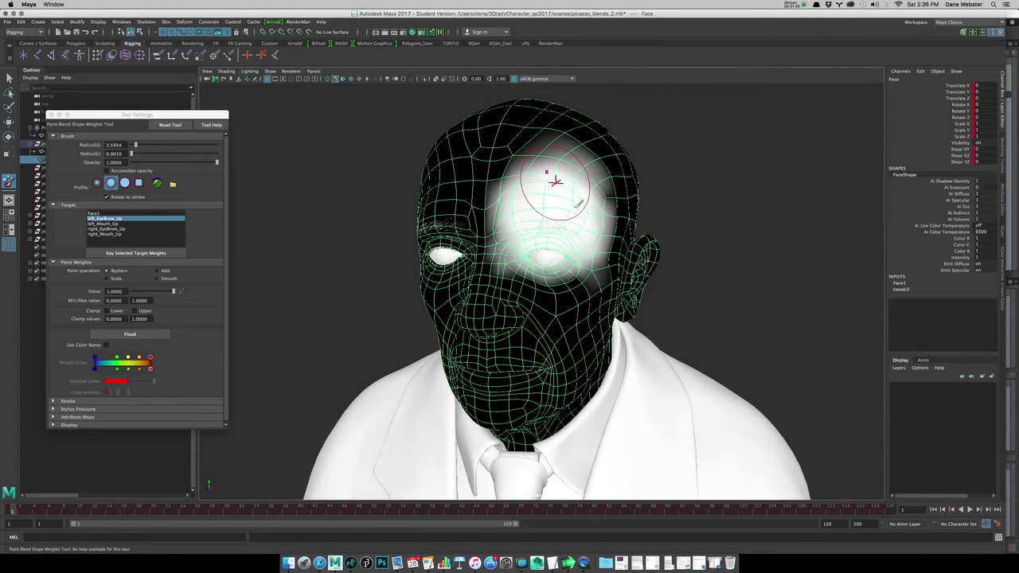
{"action": "left_click", "coordinate": [142, 292]}
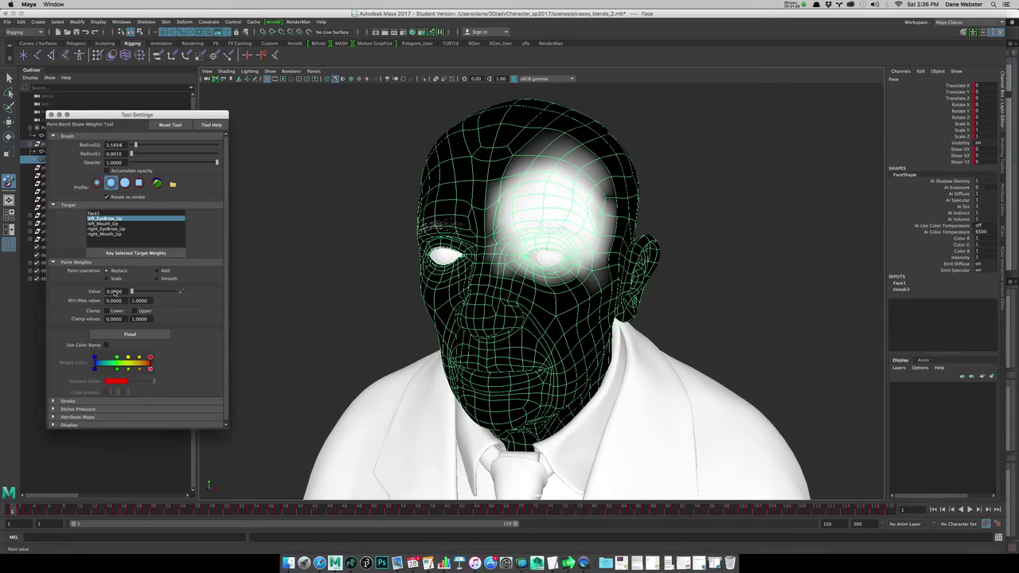
{"action": "left_click", "coordinate": [130, 335]}
Paint left_EyeBrow_Up weights of 1 over the brow, eye socket, temple and forehead on the bust's anatomical right side
{"action": "left_click_drag", "start_coordinate": [549, 237], "coordinate": [533, 275], "text": "alt"}
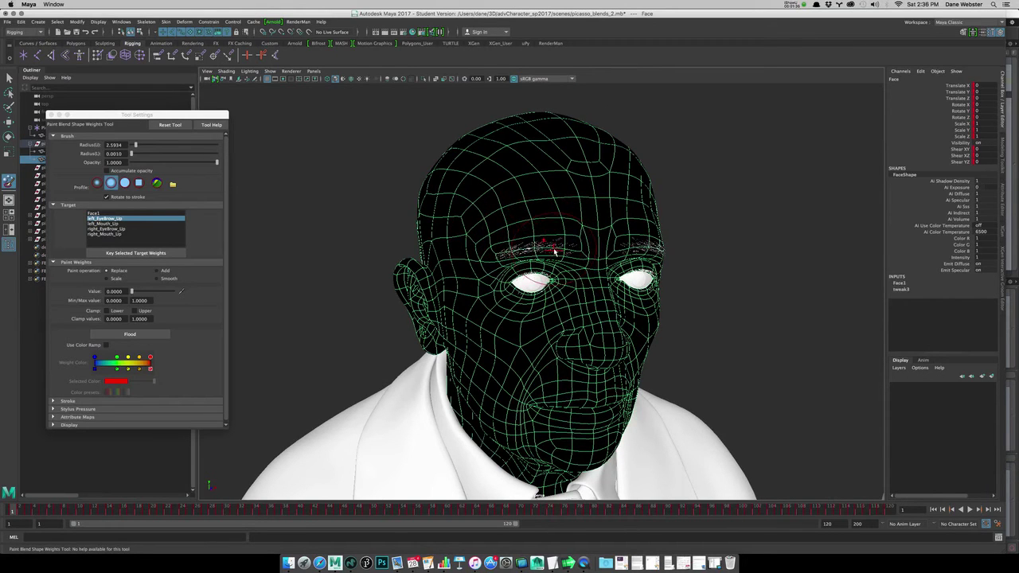
{"action": "left_click_drag", "start_coordinate": [169, 292], "coordinate": [177, 291]}
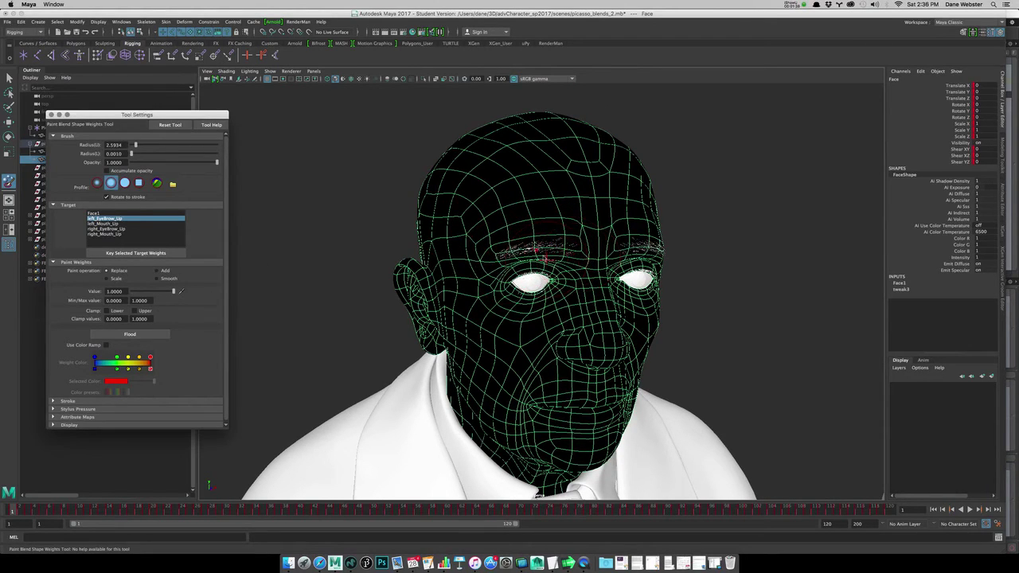
{"action": "mouse_move", "coordinate": [542, 256]}
{"action": "left_mouse_down"}
{"action": "mouse_move", "coordinate": [518, 204]}
{"action": "mouse_move", "coordinate": [547, 229]}
{"action": "mouse_move", "coordinate": [577, 235]}
{"action": "mouse_move", "coordinate": [557, 278]}
{"action": "mouse_move", "coordinate": [582, 223]}
{"action": "mouse_move", "coordinate": [525, 286]}
{"action": "mouse_move", "coordinate": [470, 239]}
{"action": "mouse_move", "coordinate": [497, 218]}
{"action": "left_mouse_up"}
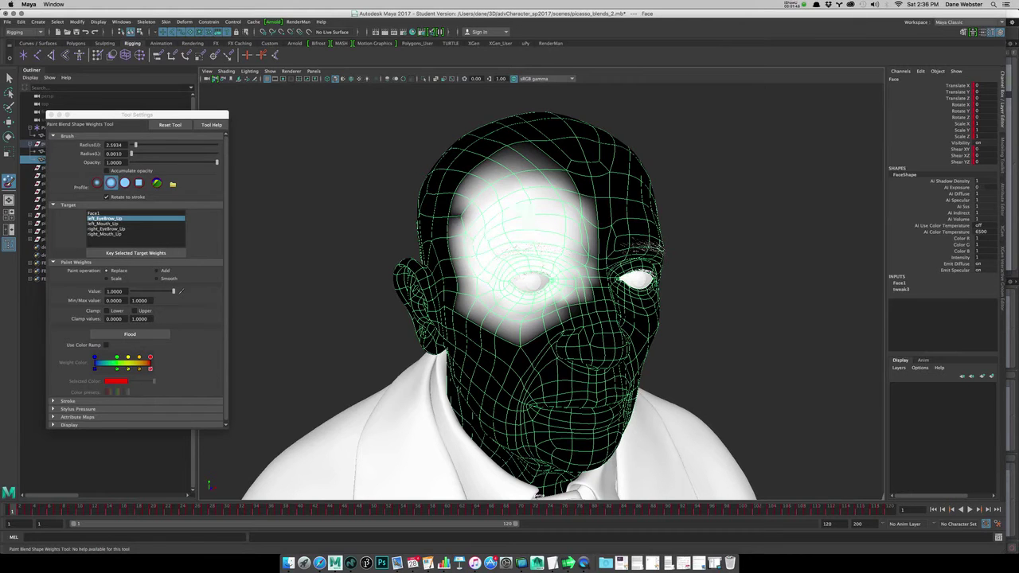
{"action": "mouse_move", "coordinate": [519, 208]}
{"action": "left_mouse_down", "text": "alt"}
{"action": "mouse_move", "coordinate": [454, 227]}
{"action": "mouse_move", "coordinate": [430, 209]}
{"action": "mouse_move", "coordinate": [406, 149]}
{"action": "mouse_move", "coordinate": [414, 135]}
{"action": "mouse_move", "coordinate": [391, 146]}
{"action": "mouse_move", "coordinate": [420, 147]}
{"action": "left_mouse_up", "text": "alt"}
{"action": "left_click_drag", "start_coordinate": [418, 219], "coordinate": [437, 125]}
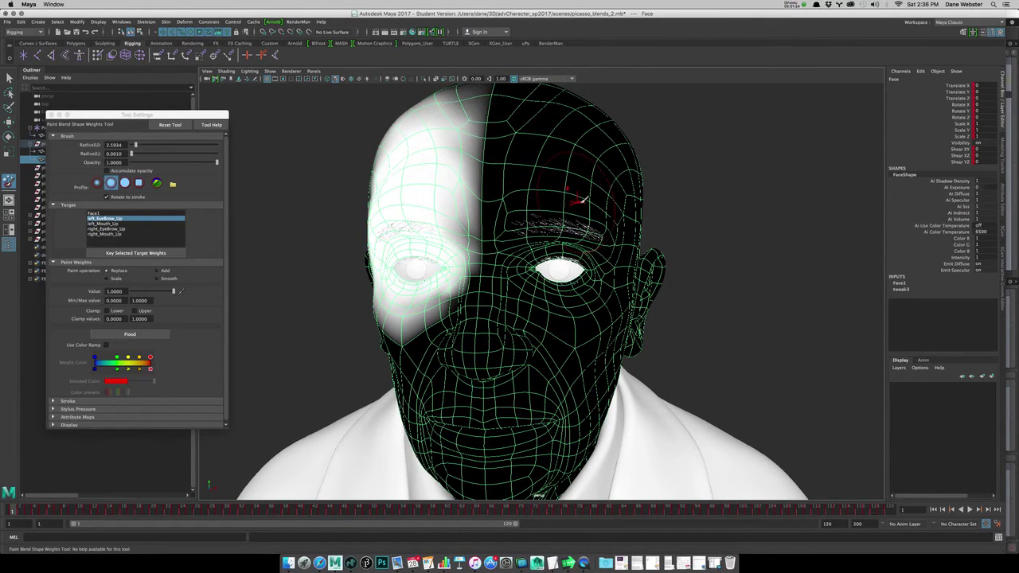
{"action": "mouse_move", "coordinate": [573, 199]}
{"action": "left_mouse_down", "text": "alt"}
{"action": "mouse_move", "coordinate": [489, 204]}
{"action": "mouse_move", "coordinate": [469, 335]}
{"action": "mouse_move", "coordinate": [519, 290]}
{"action": "mouse_move", "coordinate": [505, 296]}
{"action": "left_mouse_up", "text": "alt"}
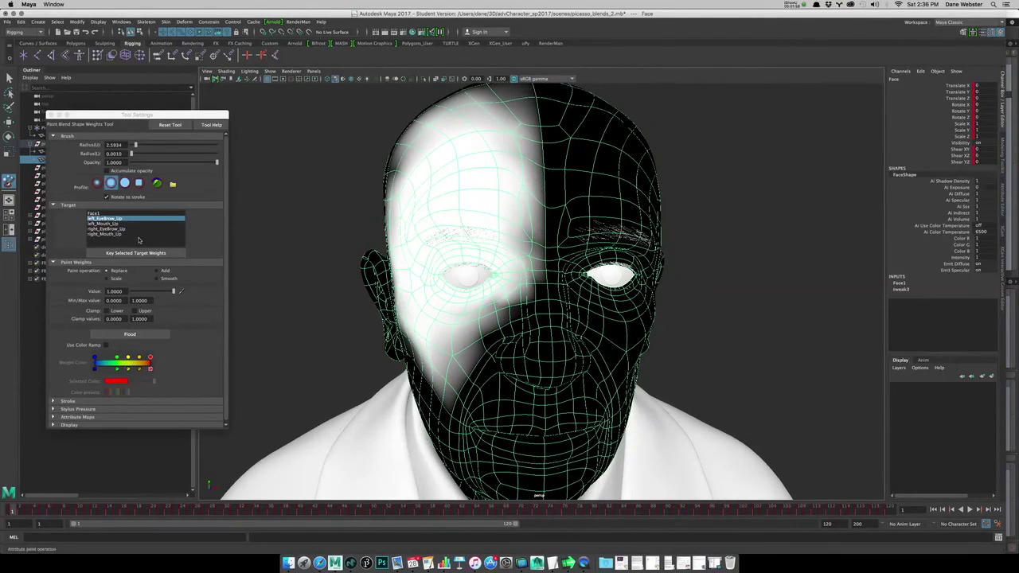
Flood the whole Face mesh with a value of 0 for the right_EyeBrow_Up target
{"action": "left_click", "coordinate": [119, 229]}
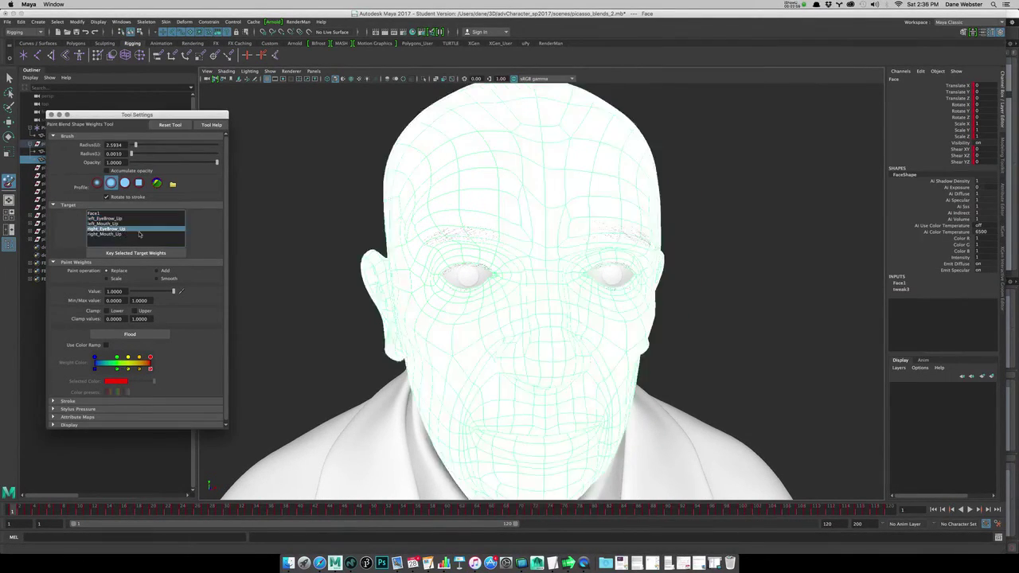
{"action": "left_click", "coordinate": [134, 291]}
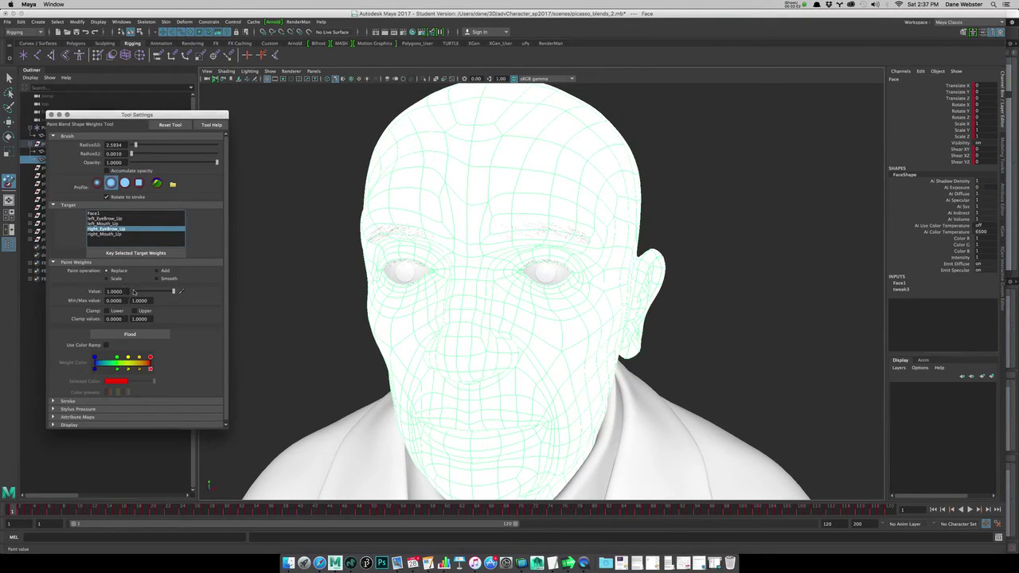
{"action": "left_click", "coordinate": [130, 334]}
Paint right_EyeBrow_Up weights of 1 over the anatomical left brow, eye socket, temple and forehead, clearing the spill near the forehead's midline
{"action": "left_click_drag", "start_coordinate": [455, 283], "coordinate": [390, 287], "text": "alt"}
{"action": "left_click_drag", "start_coordinate": [156, 293], "coordinate": [173, 291]}
{"action": "mouse_move", "coordinate": [552, 238]}
{"action": "left_mouse_down"}
{"action": "mouse_move", "coordinate": [439, 214]}
{"action": "mouse_move", "coordinate": [468, 244]}
{"action": "mouse_move", "coordinate": [478, 291]}
{"action": "mouse_move", "coordinate": [534, 275]}
{"action": "left_mouse_up"}
{"action": "left_click_drag", "start_coordinate": [512, 315], "coordinate": [511, 277]}
{"action": "mouse_move", "coordinate": [523, 187]}
{"action": "left_mouse_down"}
{"action": "mouse_move", "coordinate": [478, 135]}
{"action": "mouse_move", "coordinate": [573, 199]}
{"action": "mouse_move", "coordinate": [581, 143]}
{"action": "mouse_move", "coordinate": [563, 344]}
{"action": "mouse_move", "coordinate": [527, 308]}
{"action": "mouse_move", "coordinate": [502, 201]}
{"action": "left_mouse_up"}
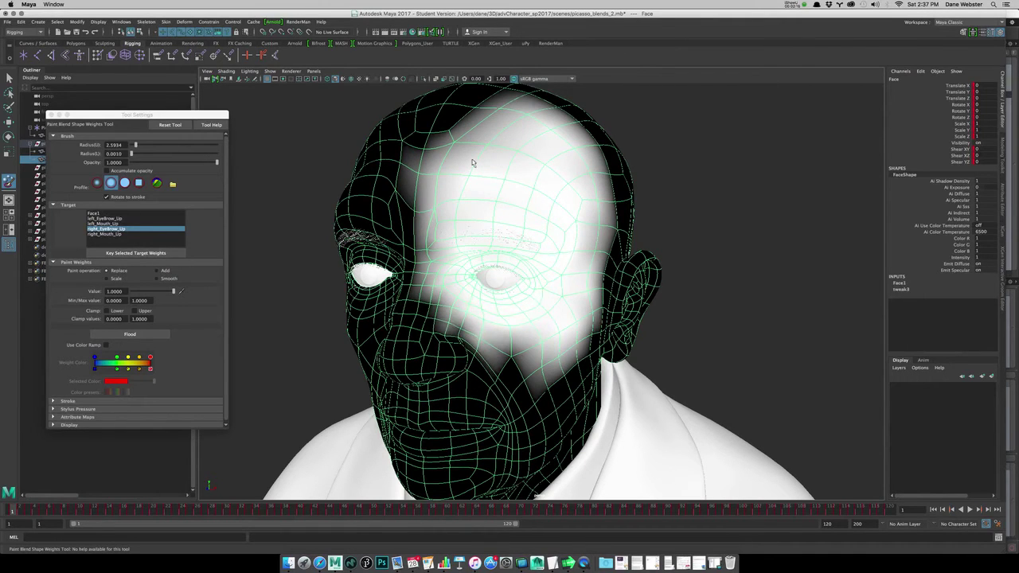
{"action": "left_click", "coordinate": [409, 171], "text": "ctrl"}
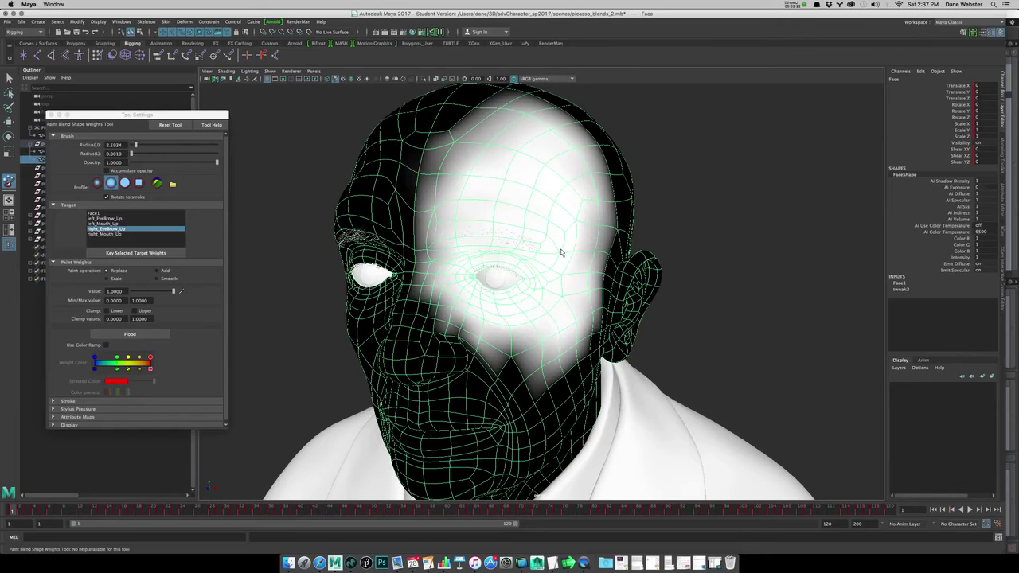
{"action": "left_click_drag", "start_coordinate": [597, 219], "coordinate": [525, 200], "text": "alt"}
{"action": "mouse_move", "coordinate": [573, 209]}
{"action": "right_mouse_down", "text": "alt"}
{"action": "mouse_move", "coordinate": [525, 216]}
{"action": "mouse_move", "coordinate": [562, 212]}
{"action": "right_mouse_up", "text": "alt"}
{"action": "left_click_drag", "start_coordinate": [533, 318], "coordinate": [549, 325], "text": "alt"}
{"action": "right_click_drag", "start_coordinate": [541, 326], "coordinate": [566, 334], "text": "alt"}
{"action": "middle_click_drag", "start_coordinate": [559, 335], "coordinate": [552, 302], "text": "alt"}
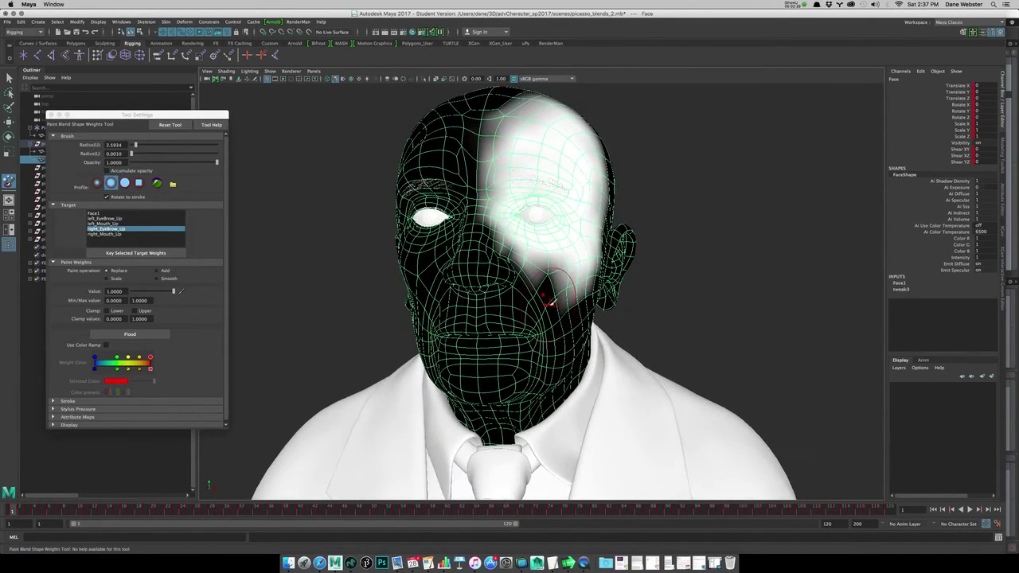
{"action": "left_click_drag", "start_coordinate": [523, 298], "coordinate": [532, 301], "text": "alt"}
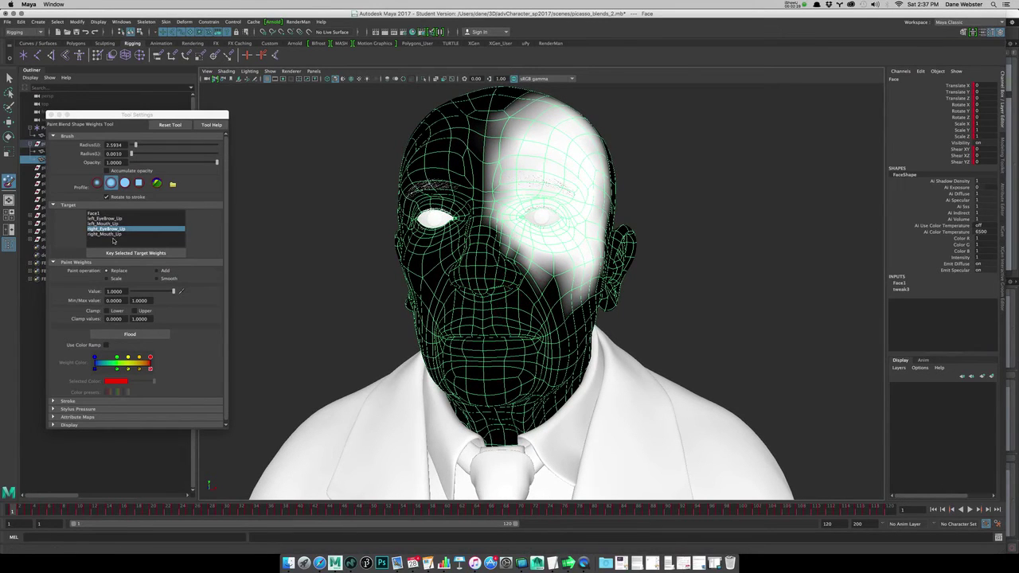
Show the Face1 blend shape's channels and test left_EyeBrow_Up and right_EyeBrow_Up one at a time
{"action": "left_click", "coordinate": [104, 228]}
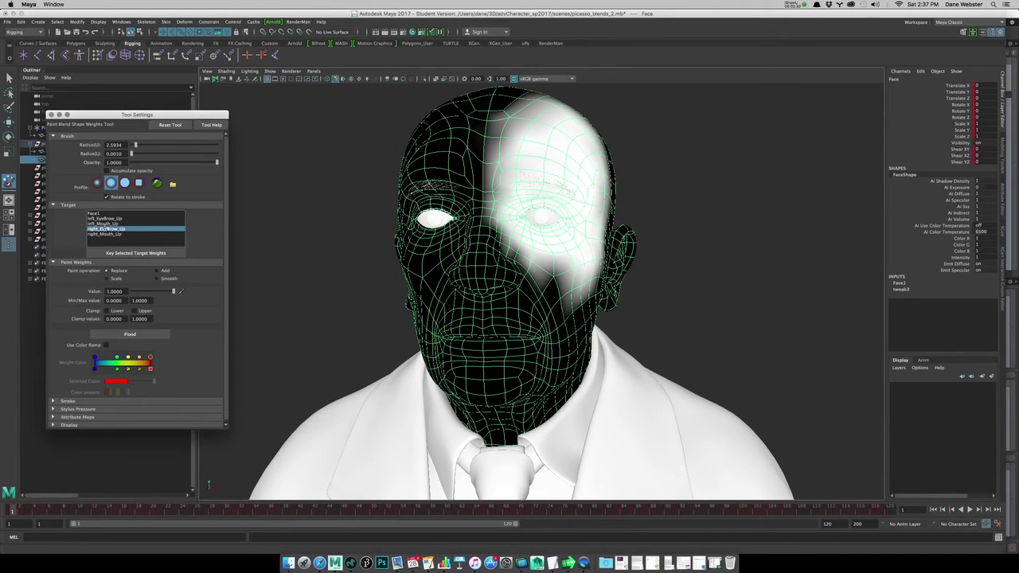
{"action": "left_click", "coordinate": [895, 285]}
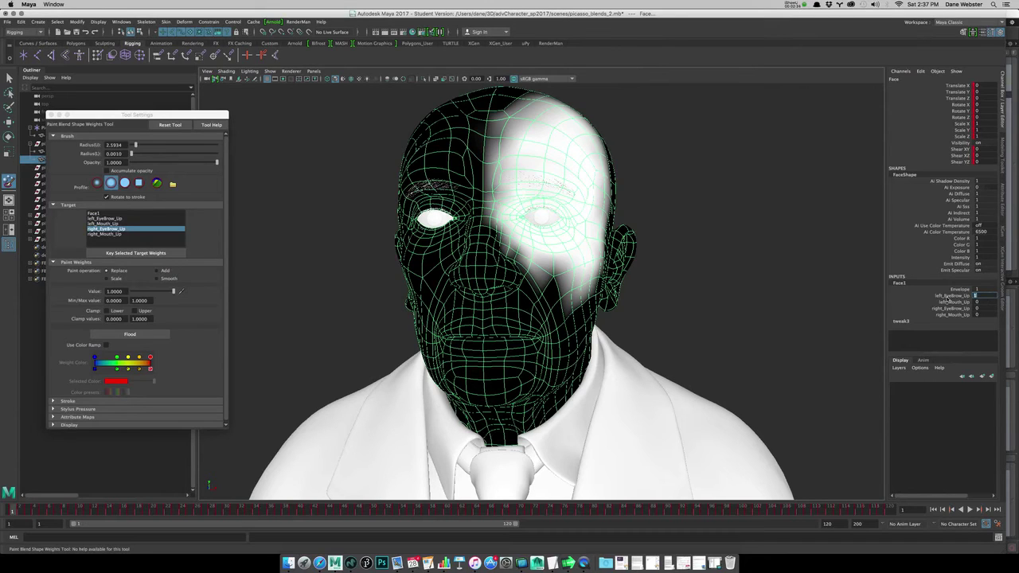
{"action": "left_click", "coordinate": [952, 295]}
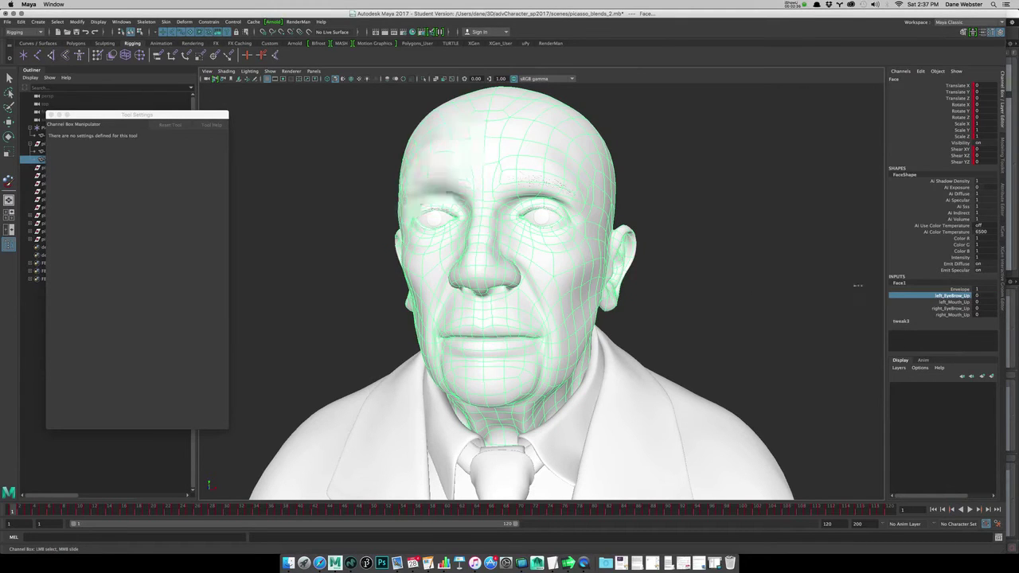
{"action": "middle_click_drag", "start_coordinate": [858, 286], "coordinate": [719, 298]}
{"action": "left_click", "coordinate": [954, 308]}
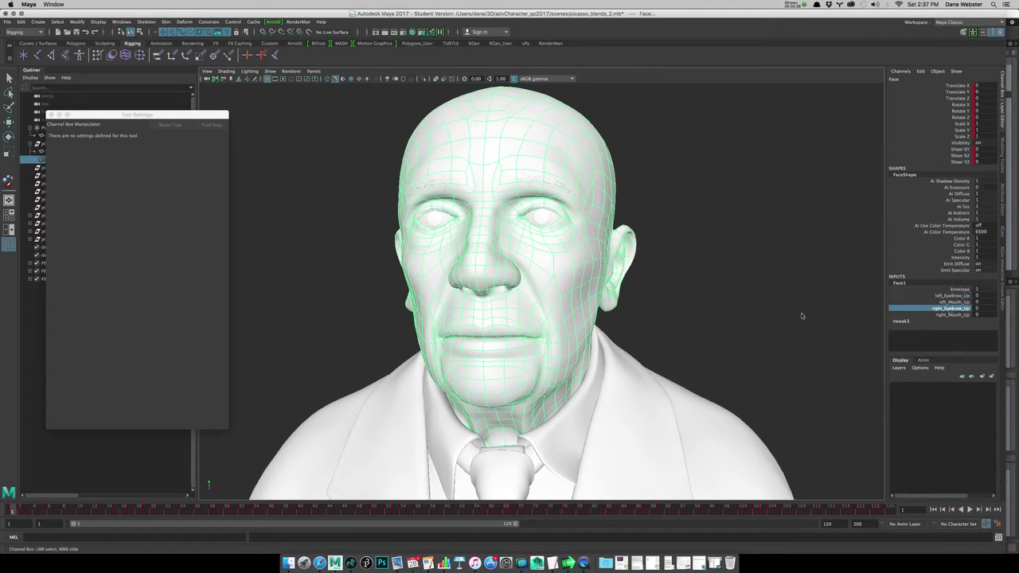
{"action": "middle_click_drag", "start_coordinate": [916, 315], "coordinate": [765, 323]}
Set left_Mouth_Up to 1 on Face1 and flood that target's weights with 0 across the Face mesh
{"action": "left_click", "coordinate": [954, 302]}
{"action": "middle_click_drag", "start_coordinate": [824, 340], "coordinate": [832, 337]}
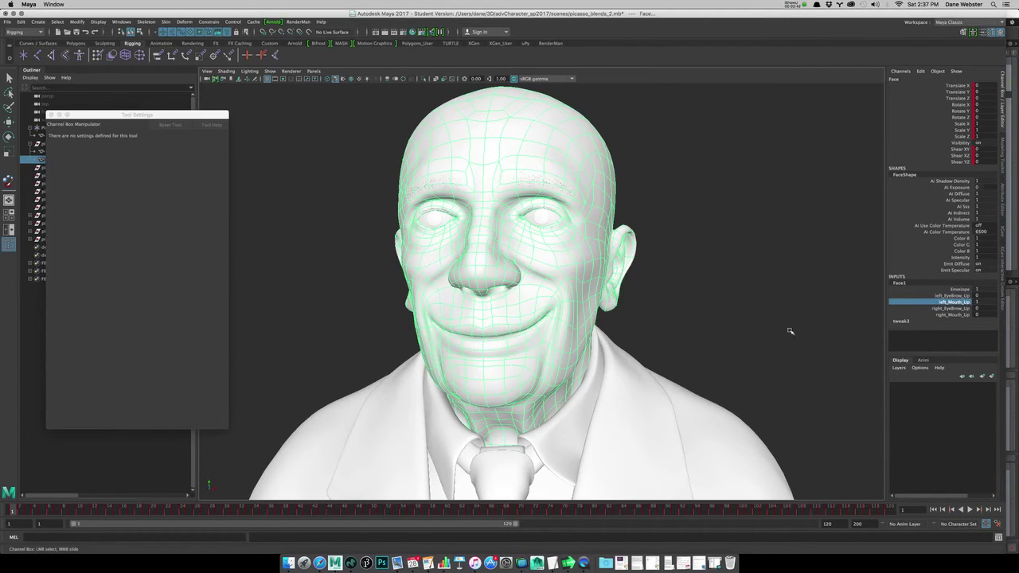
{"action": "left_click_drag", "start_coordinate": [729, 320], "coordinate": [693, 312], "text": "alt"}
{"action": "left_click", "coordinate": [9, 184]}
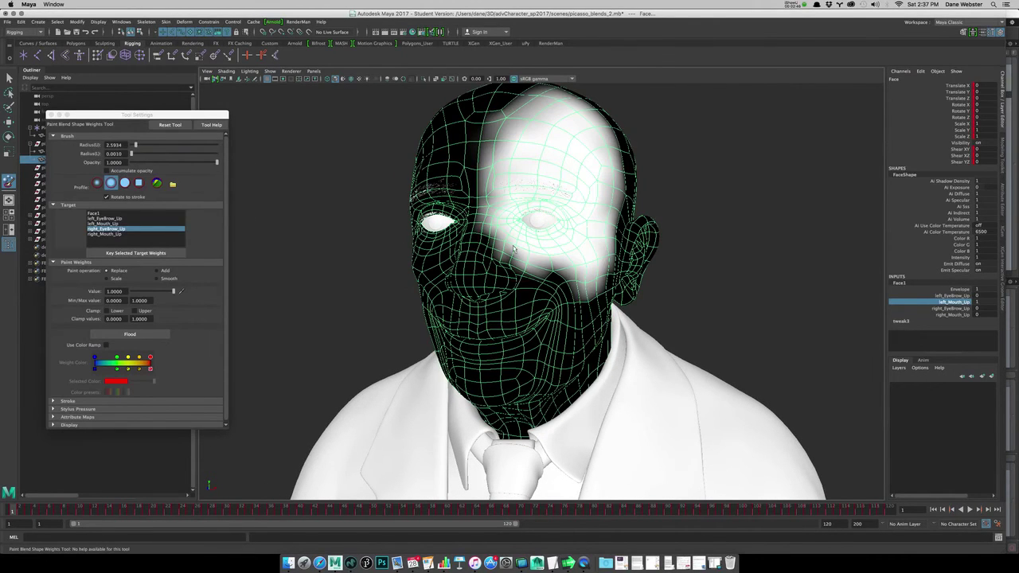
{"action": "left_click", "coordinate": [106, 223]}
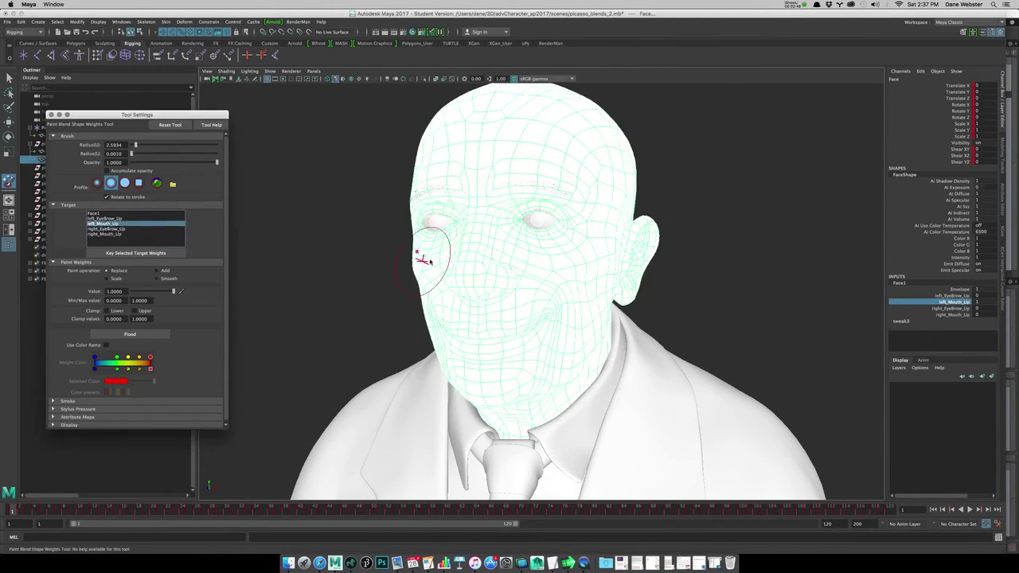
{"action": "left_click", "coordinate": [132, 291]}
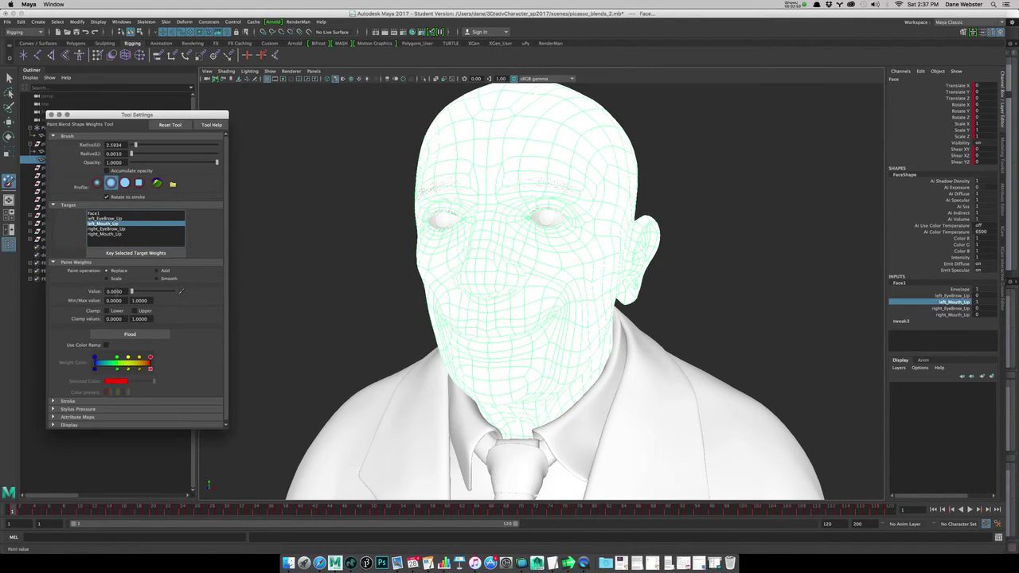
{"action": "left_click", "coordinate": [130, 333]}
Paint left_Mouth_Up weights of 1 over the cheek, mouth half and chin on the bust's anatomical right side
{"action": "left_click_drag", "start_coordinate": [177, 295], "coordinate": [184, 294]}
{"action": "mouse_move", "coordinate": [499, 297]}
{"action": "left_mouse_down", "text": "alt"}
{"action": "mouse_move", "coordinate": [541, 288]}
{"action": "mouse_move", "coordinate": [500, 328]}
{"action": "mouse_move", "coordinate": [510, 281]}
{"action": "mouse_move", "coordinate": [476, 253]}
{"action": "mouse_move", "coordinate": [464, 288]}
{"action": "mouse_move", "coordinate": [451, 239]}
{"action": "mouse_move", "coordinate": [482, 363]}
{"action": "mouse_move", "coordinate": [495, 280]}
{"action": "mouse_move", "coordinate": [492, 363]}
{"action": "left_mouse_up", "text": "alt"}
{"action": "mouse_move", "coordinate": [468, 306]}
{"action": "left_mouse_down", "text": "alt"}
{"action": "mouse_move", "coordinate": [514, 274]}
{"action": "mouse_move", "coordinate": [496, 307]}
{"action": "left_mouse_up", "text": "alt"}
{"action": "mouse_move", "coordinate": [517, 297]}
{"action": "left_mouse_down", "text": "alt"}
{"action": "mouse_move", "coordinate": [445, 301]}
{"action": "mouse_move", "coordinate": [531, 293]}
{"action": "mouse_move", "coordinate": [502, 296]}
{"action": "left_mouse_up", "text": "alt"}
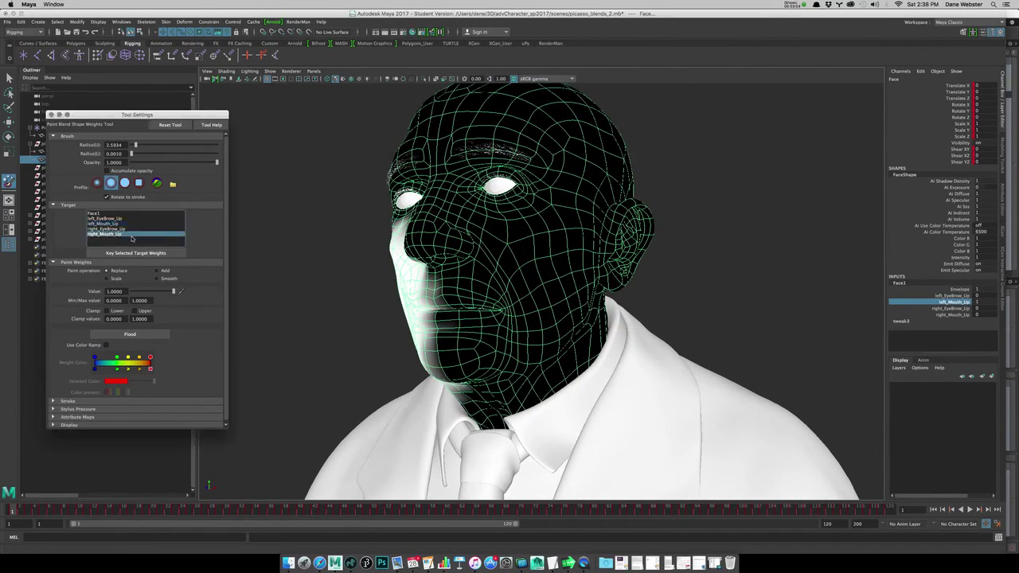
Flood the whole Face mesh with a value of 0 for the right_Mouth_Up target
{"action": "left_click", "coordinate": [111, 234]}
{"action": "left_click", "coordinate": [512, 297]}
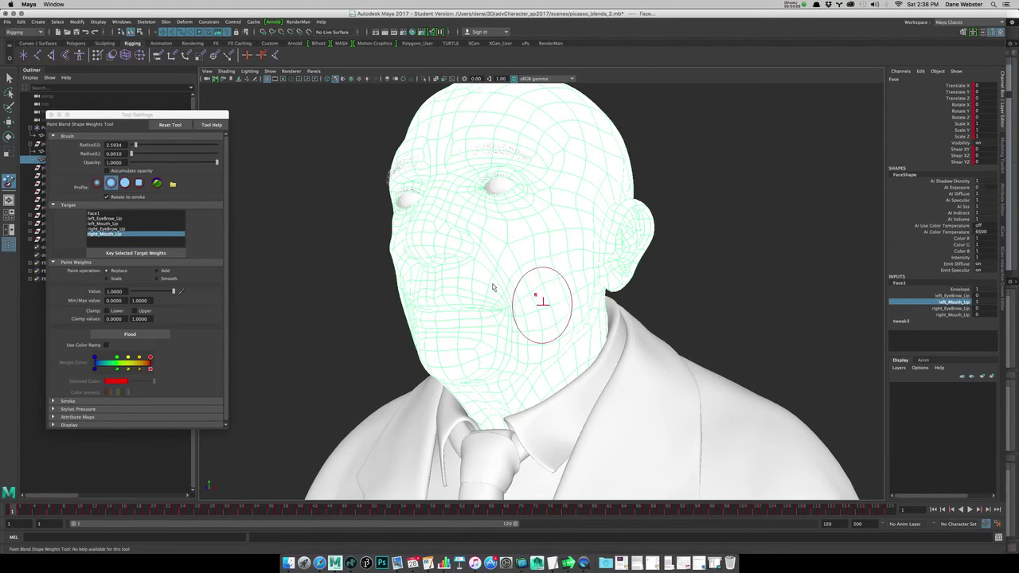
{"action": "left_click_drag", "start_coordinate": [141, 293], "coordinate": [118, 295]}
{"action": "left_click", "coordinate": [129, 334]}
Test the left_Mouth_Up channel and return it to 0, and set right_Mouth_Up to 1
{"action": "left_click", "coordinate": [964, 303]}
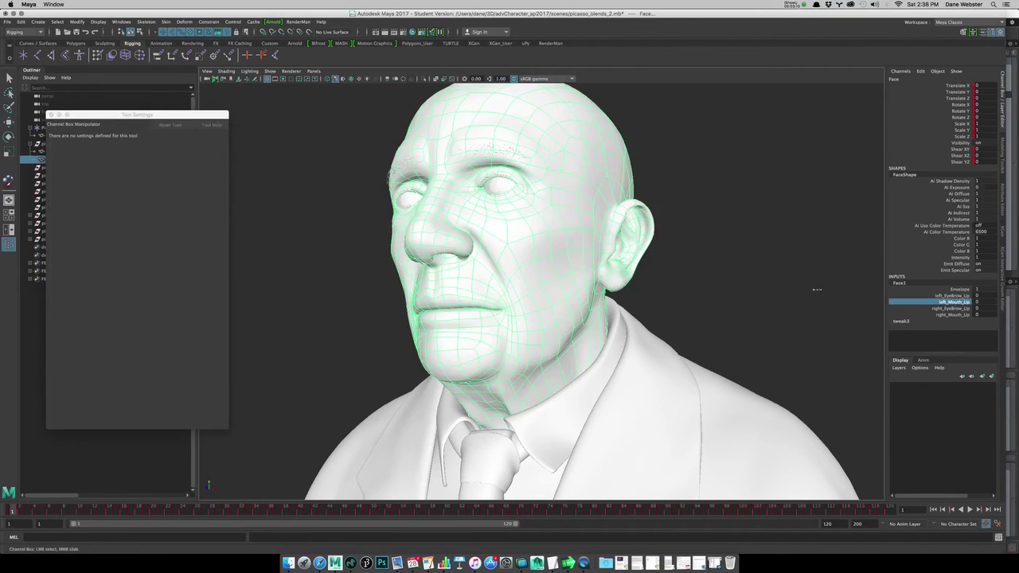
{"action": "middle_click_drag", "start_coordinate": [834, 271], "coordinate": [712, 272]}
{"action": "left_click", "coordinate": [951, 315]}
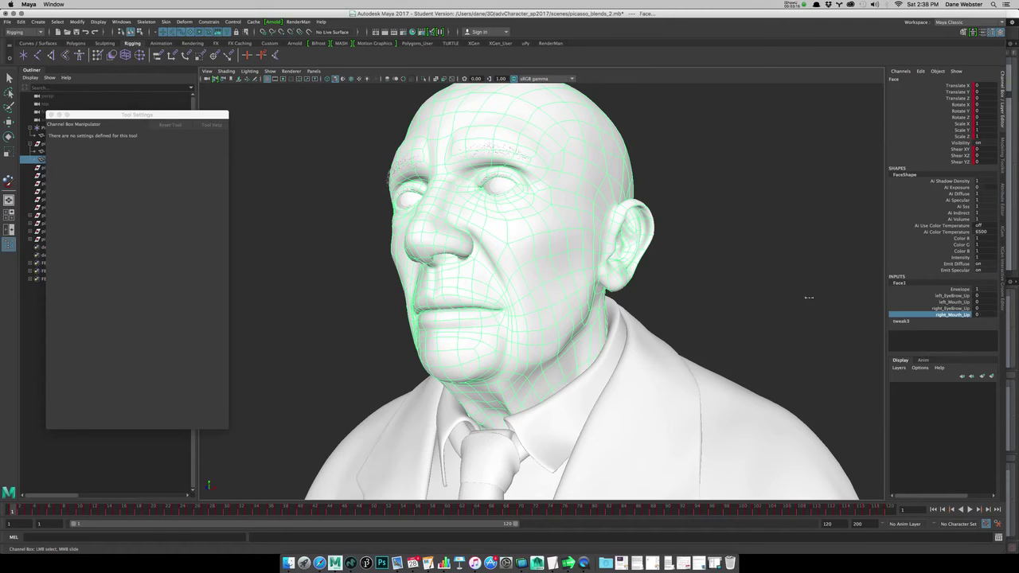
{"action": "left_click_drag", "start_coordinate": [785, 291], "coordinate": [792, 289], "text": "alt"}
{"action": "right_click_drag", "start_coordinate": [791, 289], "coordinate": [815, 294], "text": "alt"}
Paint right_Mouth_Up weights of 1 over the mouth half, chin, cheek and temple on the bust's anatomical left side
{"action": "left_click", "coordinate": [11, 184]}
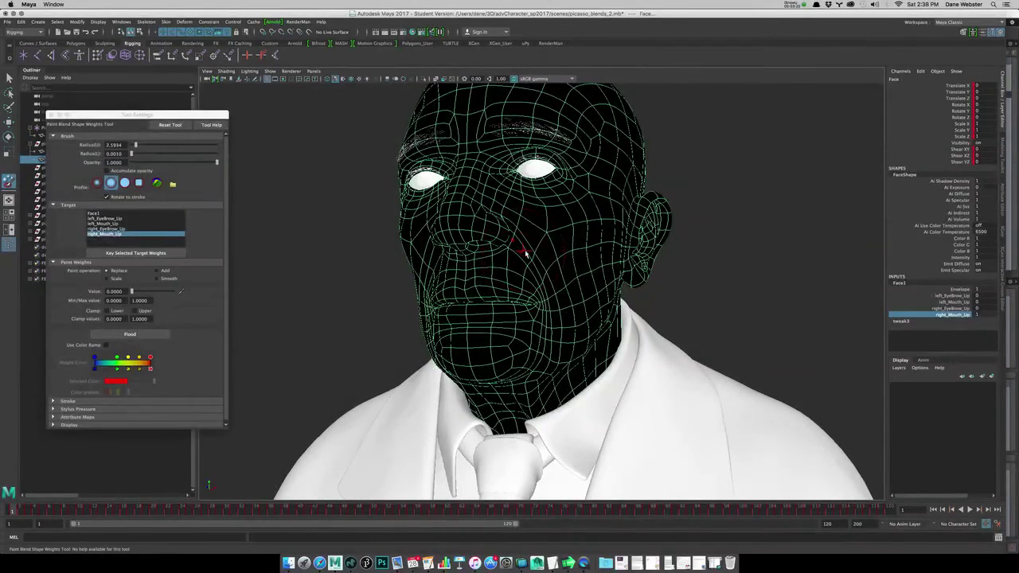
{"action": "left_click_drag", "start_coordinate": [168, 294], "coordinate": [343, 301]}
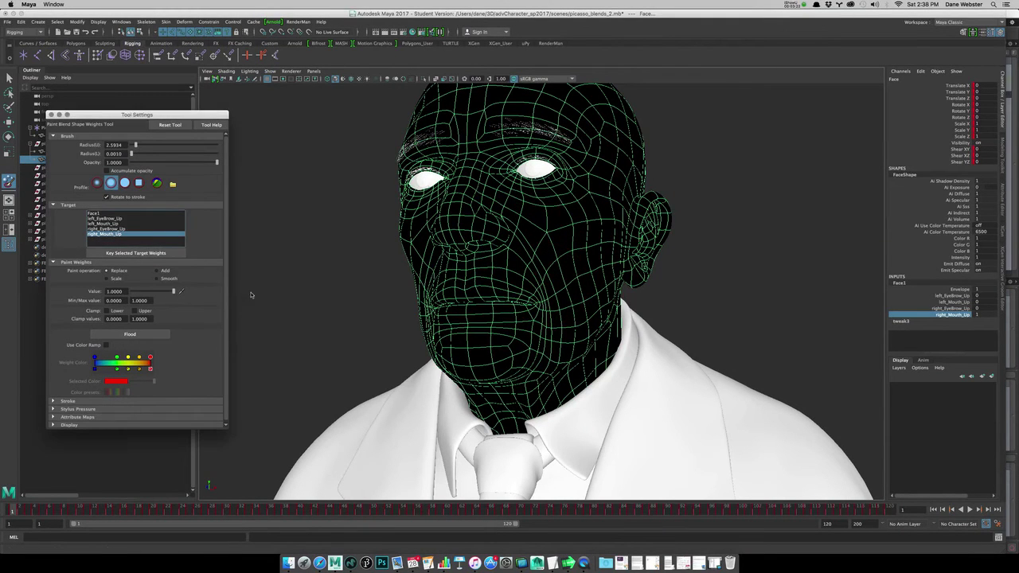
{"action": "mouse_move", "coordinate": [530, 293]}
{"action": "left_mouse_down"}
{"action": "mouse_move", "coordinate": [521, 317]}
{"action": "mouse_move", "coordinate": [541, 320]}
{"action": "mouse_move", "coordinate": [555, 289]}
{"action": "mouse_move", "coordinate": [549, 334]}
{"action": "mouse_move", "coordinate": [563, 302]}
{"action": "mouse_move", "coordinate": [569, 348]}
{"action": "mouse_move", "coordinate": [564, 306]}
{"action": "mouse_move", "coordinate": [589, 211]}
{"action": "mouse_move", "coordinate": [578, 208]}
{"action": "mouse_move", "coordinate": [581, 220]}
{"action": "left_mouse_up"}
{"action": "mouse_move", "coordinate": [597, 309]}
{"action": "left_mouse_down"}
{"action": "mouse_move", "coordinate": [595, 343]}
{"action": "mouse_move", "coordinate": [590, 314]}
{"action": "mouse_move", "coordinate": [582, 319]}
{"action": "left_mouse_up"}
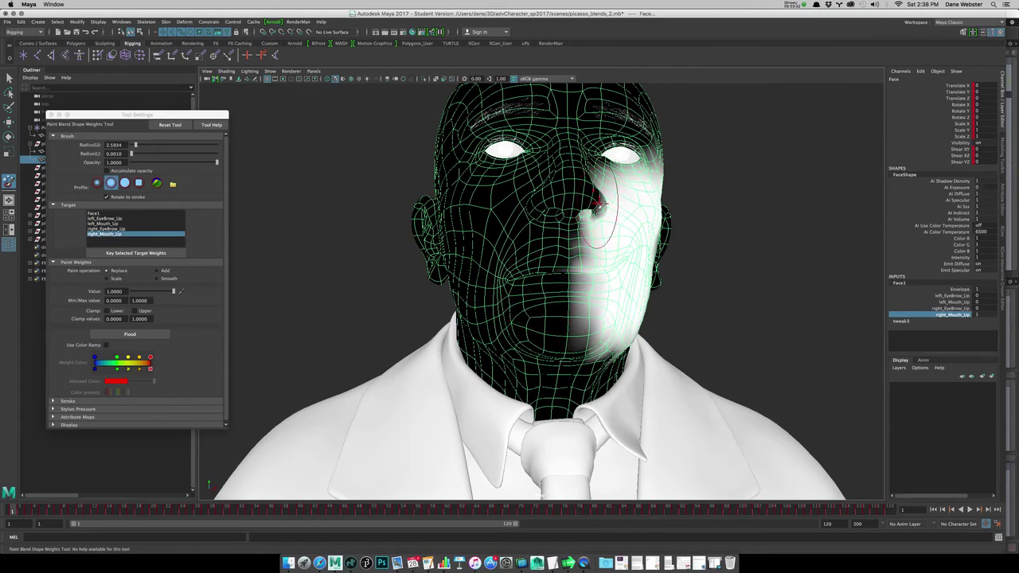
{"action": "left_click_drag", "start_coordinate": [595, 215], "coordinate": [591, 239], "text": "alt"}
{"action": "right_click_drag", "start_coordinate": [590, 239], "coordinate": [567, 226], "text": "alt"}
{"action": "left_click_drag", "start_coordinate": [567, 226], "coordinate": [502, 213], "text": "alt"}
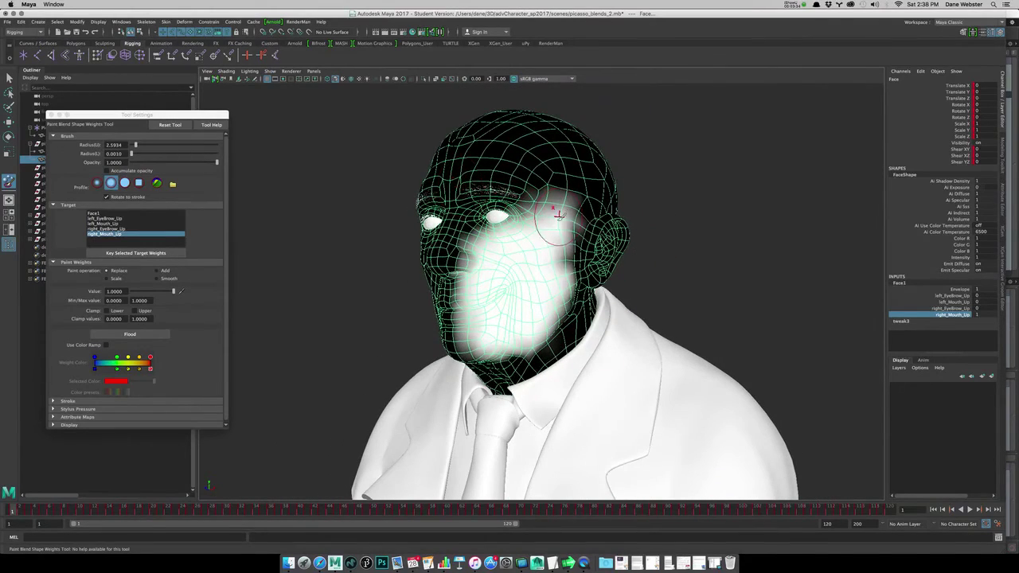
{"action": "mouse_move", "coordinate": [561, 228]}
{"action": "left_mouse_down"}
{"action": "mouse_move", "coordinate": [567, 254]}
{"action": "mouse_move", "coordinate": [562, 211]}
{"action": "mouse_move", "coordinate": [550, 207]}
{"action": "mouse_move", "coordinate": [559, 237]}
{"action": "mouse_move", "coordinate": [587, 226]}
{"action": "mouse_move", "coordinate": [556, 216]}
{"action": "left_mouse_up"}
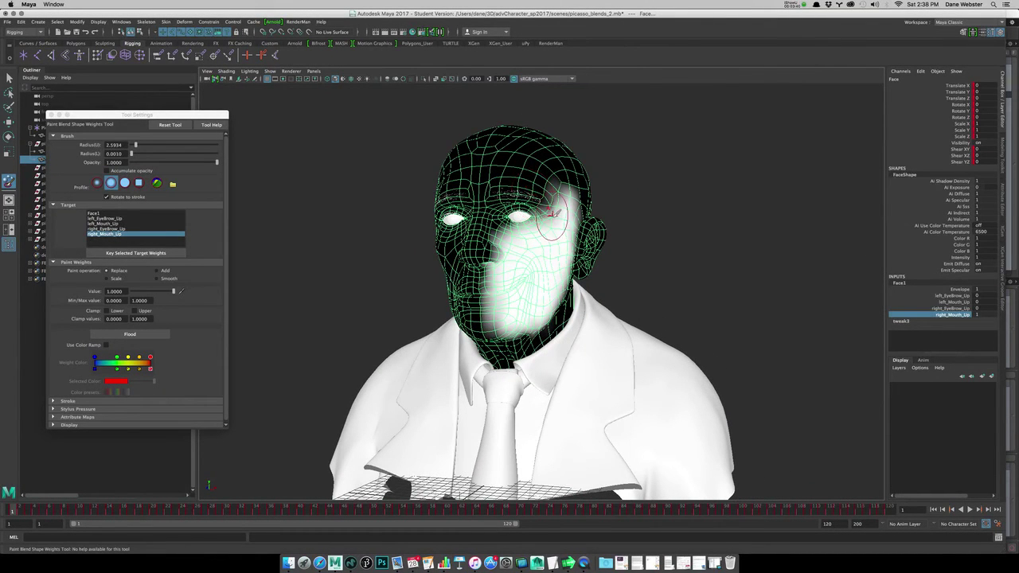
Leave weight painting and test the smile by setting left_Mouth_Up and right_Mouth_Up both to 1
{"action": "key", "text": "q"}
{"action": "mouse_move", "coordinate": [565, 291]}
{"action": "left_mouse_down", "text": "alt"}
{"action": "mouse_move", "coordinate": [558, 299]}
{"action": "mouse_move", "coordinate": [595, 302]}
{"action": "left_mouse_up", "text": "alt"}
{"action": "left_click", "coordinate": [954, 302]}
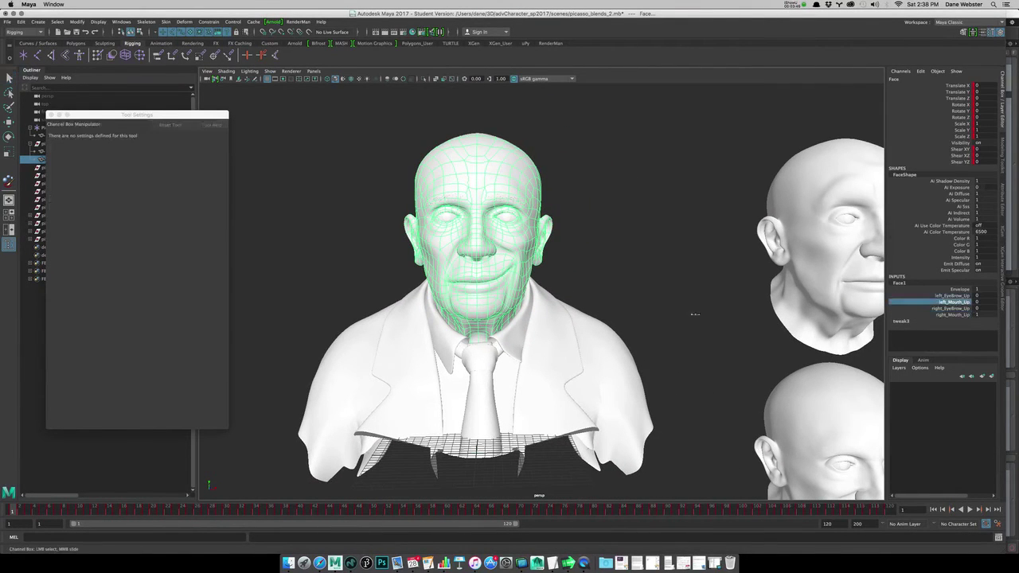
{"action": "middle_click_drag", "start_coordinate": [701, 315], "coordinate": [787, 323]}
{"action": "left_click", "coordinate": [936, 315]}
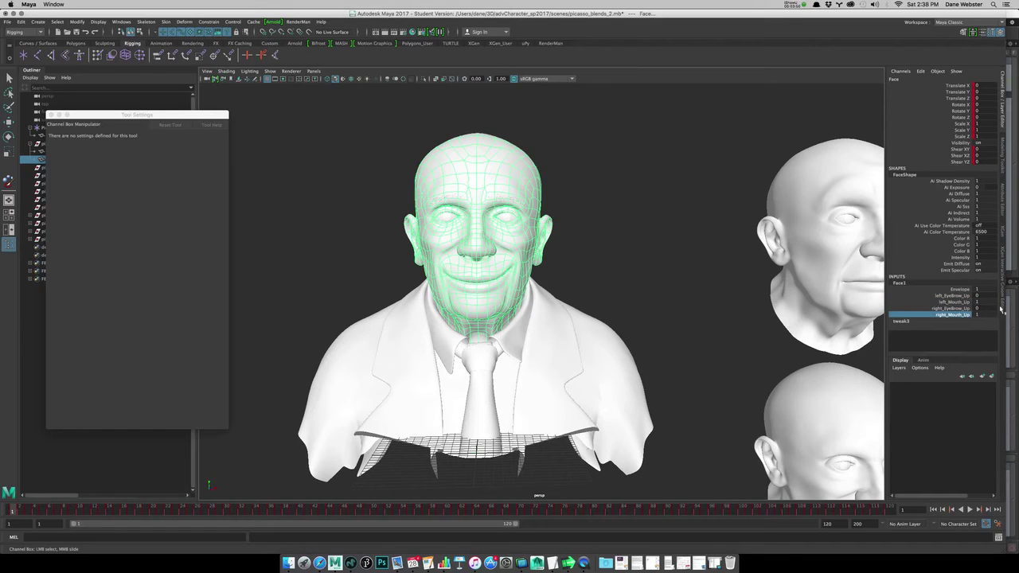
{"action": "left_click", "coordinate": [947, 308], "text": "ctrl"}
{"action": "left_click", "coordinate": [948, 308], "text": "ctrl"}
{"action": "left_click", "coordinate": [952, 302], "text": "ctrl"}
{"action": "middle_click_drag", "start_coordinate": [660, 291], "coordinate": [681, 293]}
{"action": "right_click_drag", "start_coordinate": [613, 297], "coordinate": [638, 314], "text": "alt"}
{"action": "middle_click_drag", "start_coordinate": [637, 314], "coordinate": [669, 311], "text": "alt"}
{"action": "left_click_drag", "start_coordinate": [669, 312], "coordinate": [635, 313], "text": "alt"}
{"action": "right_click_drag", "start_coordinate": [635, 313], "coordinate": [645, 314], "text": "alt"}
{"action": "left_click_drag", "start_coordinate": [646, 313], "coordinate": [754, 250], "text": "alt"}
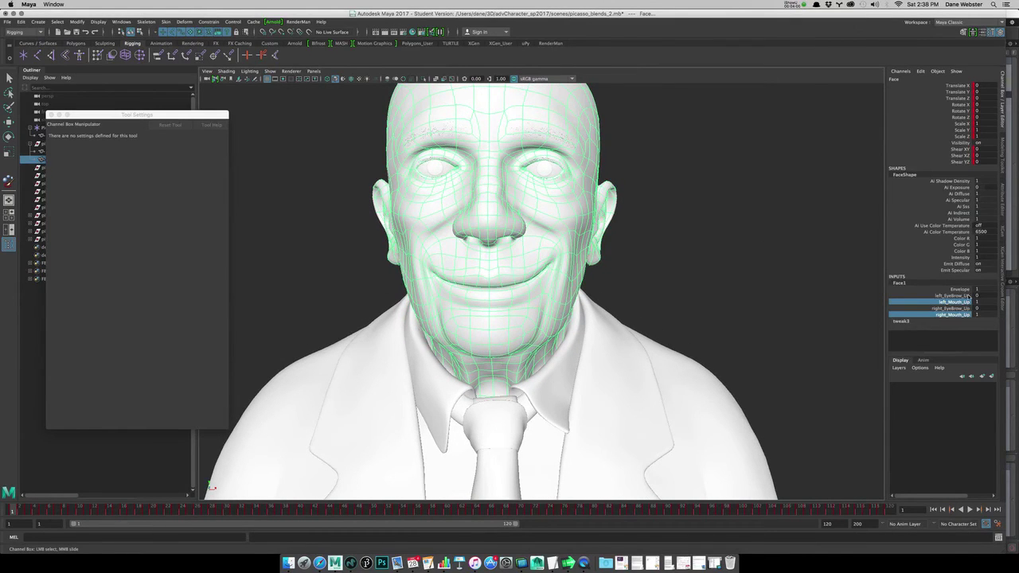
Set the left_EyeBrow_Up and right_EyeBrow_Up channels to 1 on the bust's face
{"action": "left_click", "coordinate": [953, 295]}
{"action": "left_click", "coordinate": [953, 308], "text": "ctrl"}
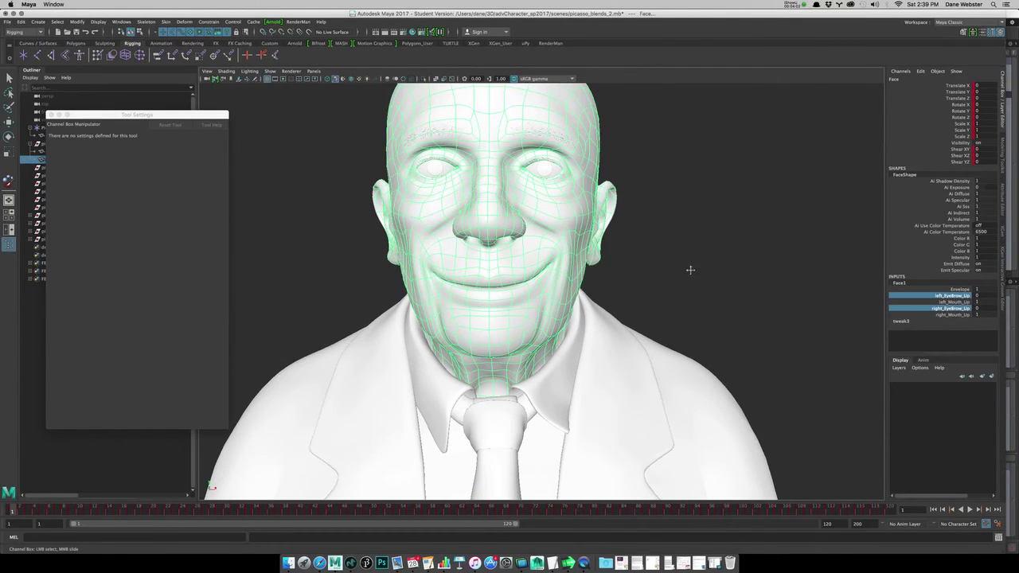
{"action": "middle_click_drag", "start_coordinate": [688, 273], "coordinate": [681, 293], "text": "alt"}
{"action": "left_click_drag", "start_coordinate": [697, 295], "coordinate": [633, 239], "text": "alt"}
{"action": "left_click", "coordinate": [952, 295]}
{"action": "middle_click_drag", "start_coordinate": [789, 272], "coordinate": [711, 253]}
Lower the right_EyeBrow_Up channel to 0.7
{"action": "left_click", "coordinate": [949, 314]}
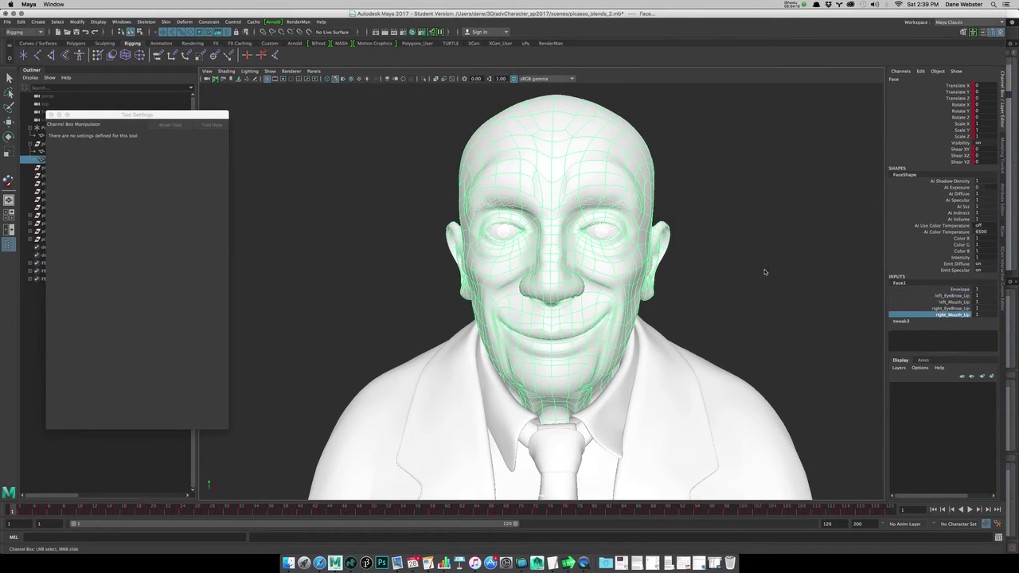
{"action": "left_click", "coordinate": [950, 309]}
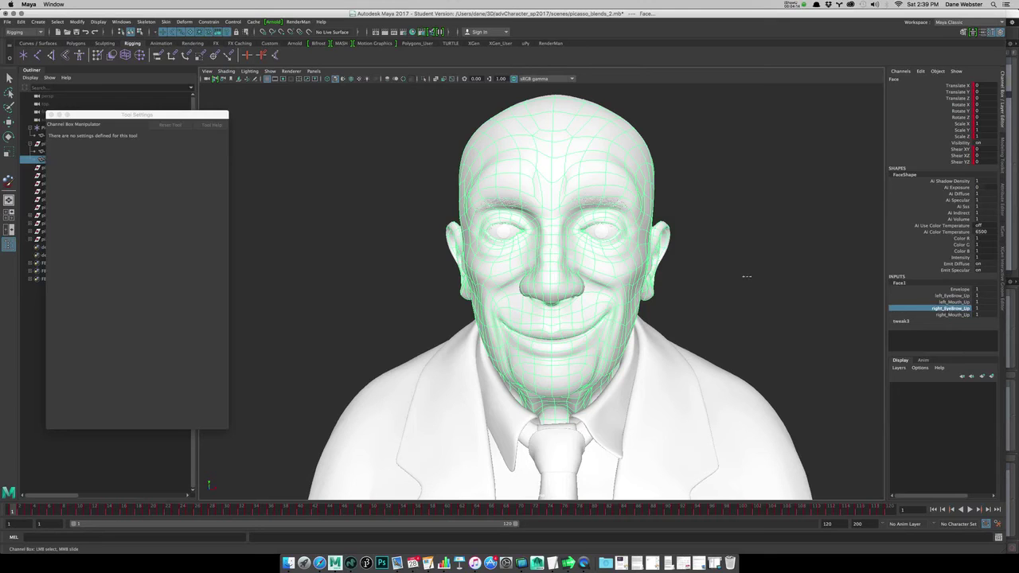
{"action": "middle_click_drag", "start_coordinate": [746, 277], "coordinate": [745, 276]}
Examine the bust's combined eyebrow and smile expression from the side and the front
{"action": "left_click_drag", "start_coordinate": [745, 276], "coordinate": [670, 265], "text": "alt"}
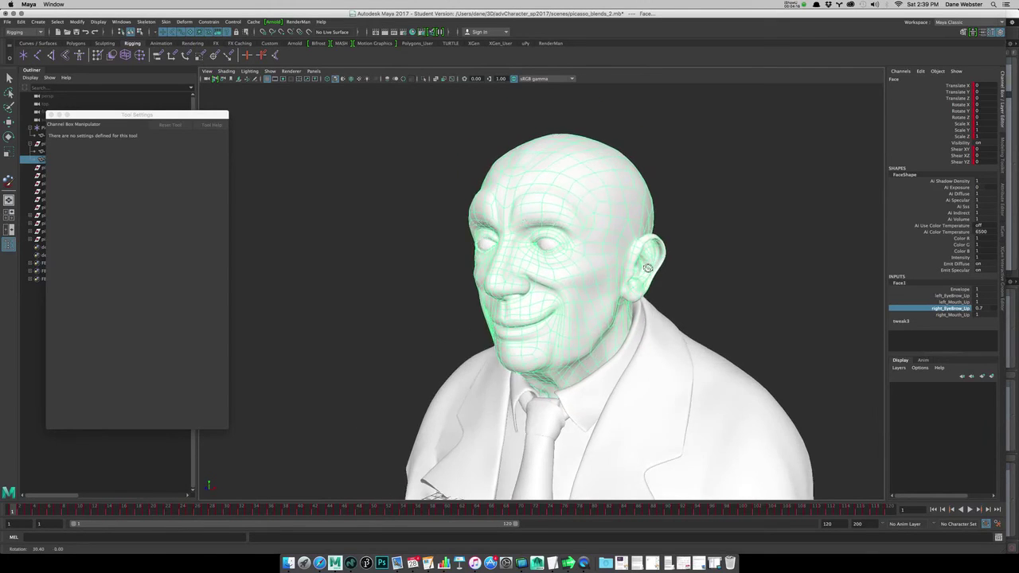
{"action": "left_click_drag", "start_coordinate": [649, 268], "coordinate": [603, 245], "text": "alt"}
{"action": "right_click_drag", "start_coordinate": [603, 245], "coordinate": [593, 243], "text": "alt"}
{"action": "middle_click_drag", "start_coordinate": [629, 243], "coordinate": [574, 206], "text": "alt"}
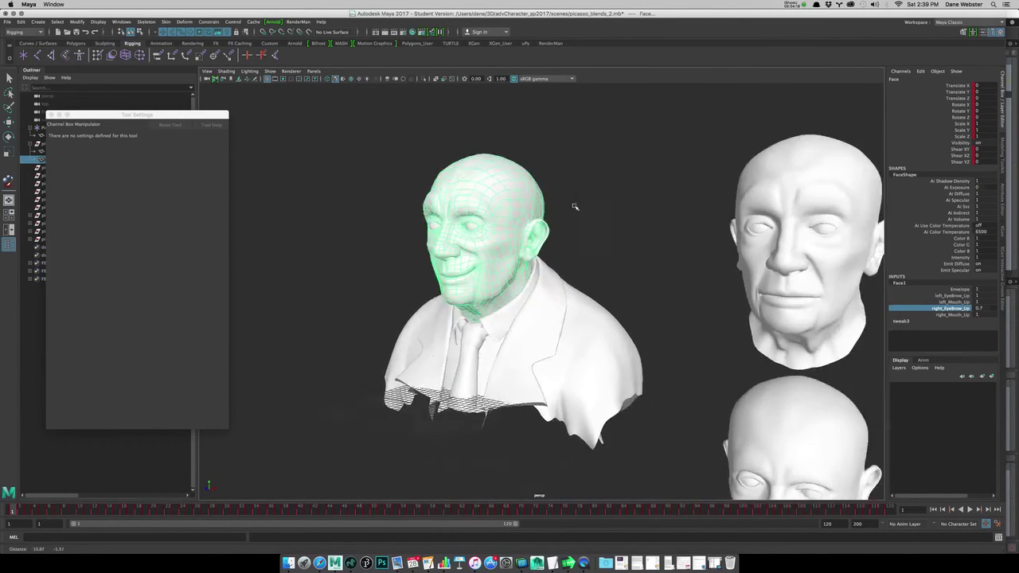
{"action": "left_click_drag", "start_coordinate": [573, 207], "coordinate": [603, 231], "text": "alt"}
{"action": "right_click_drag", "start_coordinate": [603, 231], "coordinate": [610, 241], "text": "alt"}
{"action": "middle_click_drag", "start_coordinate": [591, 241], "coordinate": [644, 255], "text": "alt"}
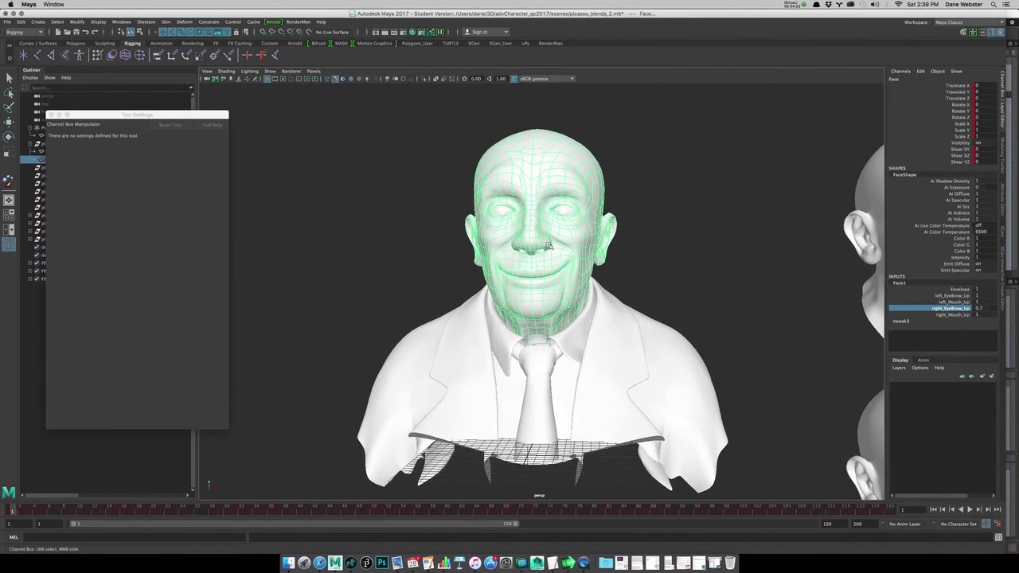
{"action": "left_click_drag", "start_coordinate": [594, 226], "coordinate": [620, 236], "text": "alt"}
{"action": "middle_click_drag", "start_coordinate": [621, 236], "coordinate": [584, 234], "text": "alt"}
Compare the bust with the four sculpted eyebrow and smile target heads beside it
{"action": "right_click_drag", "start_coordinate": [585, 234], "coordinate": [443, 236], "text": "alt"}
{"action": "middle_click_drag", "start_coordinate": [444, 237], "coordinate": [310, 223], "text": "alt"}
{"action": "left_click_drag", "start_coordinate": [311, 223], "coordinate": [328, 221], "text": "alt"}
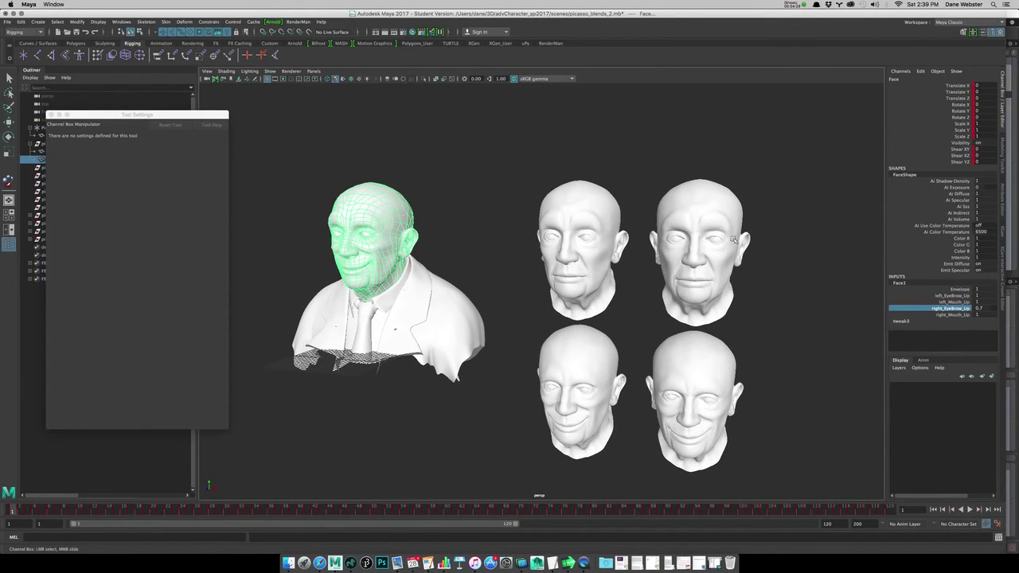
{"action": "left_click_drag", "start_coordinate": [645, 317], "coordinate": [661, 303], "text": "alt"}
{"action": "right_click_drag", "start_coordinate": [740, 347], "coordinate": [624, 338], "text": "alt"}
{"action": "middle_click_drag", "start_coordinate": [624, 338], "coordinate": [456, 322], "text": "alt"}
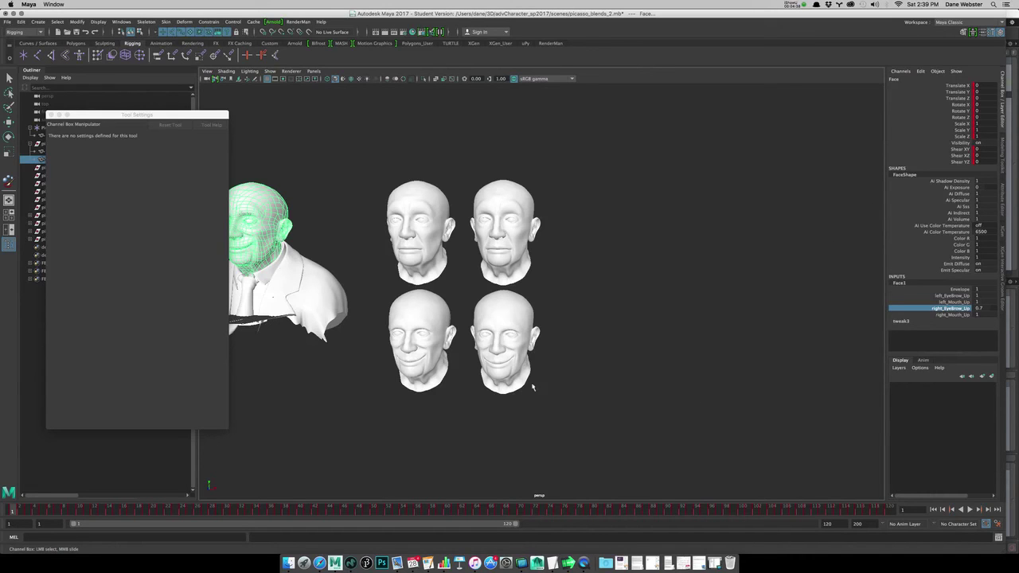
{"action": "scroll", "coordinate": [561, 242], "scroll_direction": "up", "scroll_amount": 3}
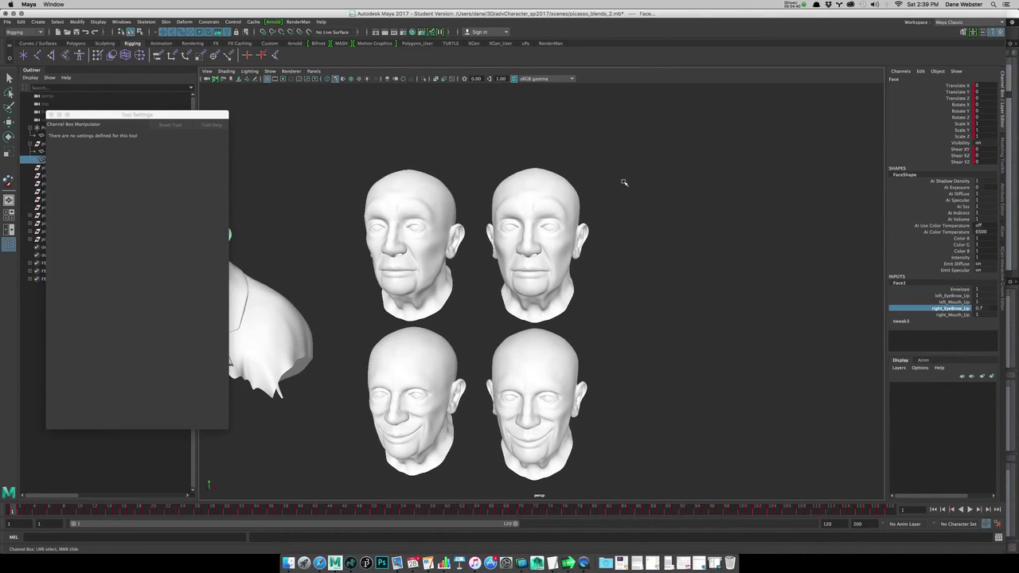
{"action": "scroll", "coordinate": [672, 236], "scroll_direction": "up", "scroll_amount": 2}
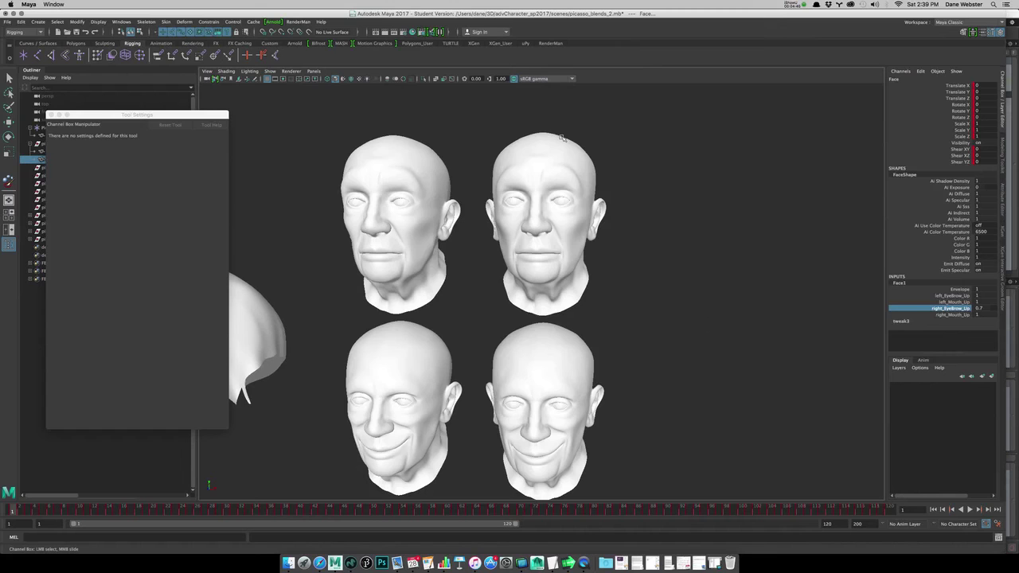
{"action": "scroll", "coordinate": [629, 300], "scroll_direction": "down", "scroll_amount": 4}
{"action": "middle_click_drag", "start_coordinate": [728, 294], "coordinate": [556, 298], "text": "alt"}
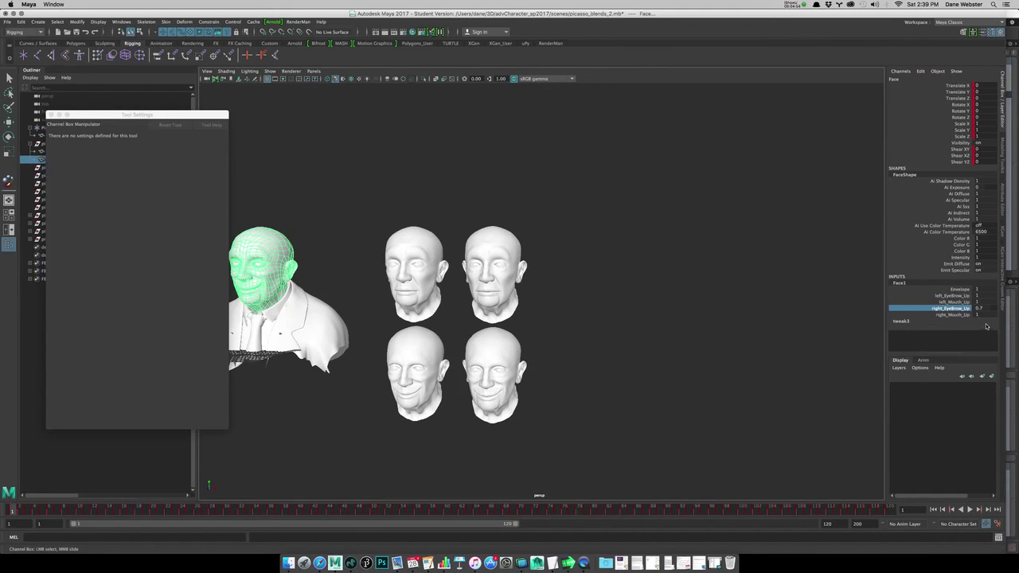
{"action": "right_click_drag", "start_coordinate": [695, 338], "coordinate": [594, 335], "text": "alt"}
{"action": "middle_click_drag", "start_coordinate": [594, 335], "coordinate": [660, 337], "text": "alt"}
{"action": "right_click_drag", "start_coordinate": [605, 362], "coordinate": [623, 368], "text": "alt"}
{"action": "middle_click_drag", "start_coordinate": [623, 368], "coordinate": [633, 369], "text": "alt"}
Inspect the bust's brow, cheek and mouth deformation up close, and bring the bust and target heads back into view
{"action": "right_click_drag", "start_coordinate": [398, 280], "coordinate": [512, 312], "text": "alt"}
{"action": "middle_click_drag", "start_coordinate": [511, 312], "coordinate": [677, 314], "text": "alt"}
{"action": "left_click_drag", "start_coordinate": [677, 314], "coordinate": [726, 314], "text": "alt"}
{"action": "right_click_drag", "start_coordinate": [411, 228], "coordinate": [567, 275], "text": "alt"}
{"action": "middle_click_drag", "start_coordinate": [567, 276], "coordinate": [605, 291], "text": "alt"}
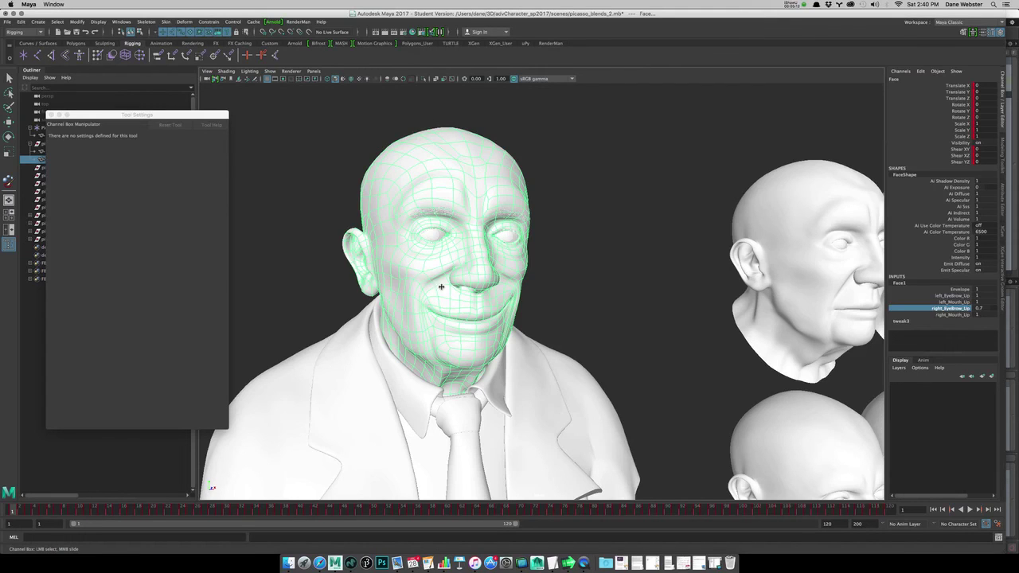
{"action": "left_click_drag", "start_coordinate": [441, 288], "coordinate": [516, 309], "text": "alt"}
{"action": "right_click_drag", "start_coordinate": [516, 309], "coordinate": [568, 330], "text": "alt"}
{"action": "middle_click_drag", "start_coordinate": [569, 329], "coordinate": [532, 330], "text": "alt"}
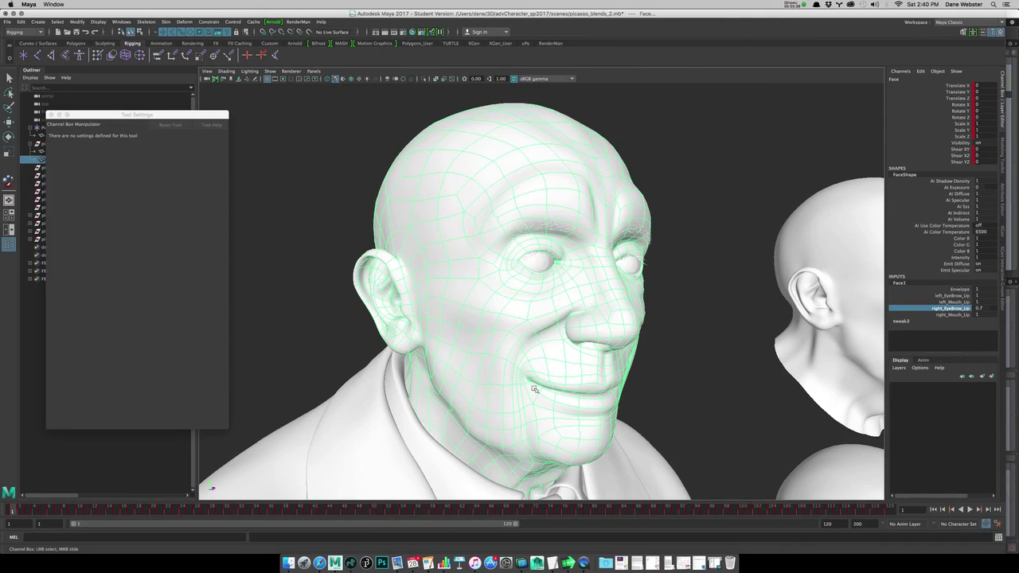
{"action": "right_click_drag", "start_coordinate": [672, 375], "coordinate": [554, 364], "text": "alt"}
{"action": "left_click_drag", "start_coordinate": [554, 364], "coordinate": [509, 402], "text": "alt"}
{"action": "right_click_drag", "start_coordinate": [670, 403], "coordinate": [635, 382], "text": "alt"}
{"action": "middle_click_drag", "start_coordinate": [635, 382], "coordinate": [658, 322], "text": "alt"}
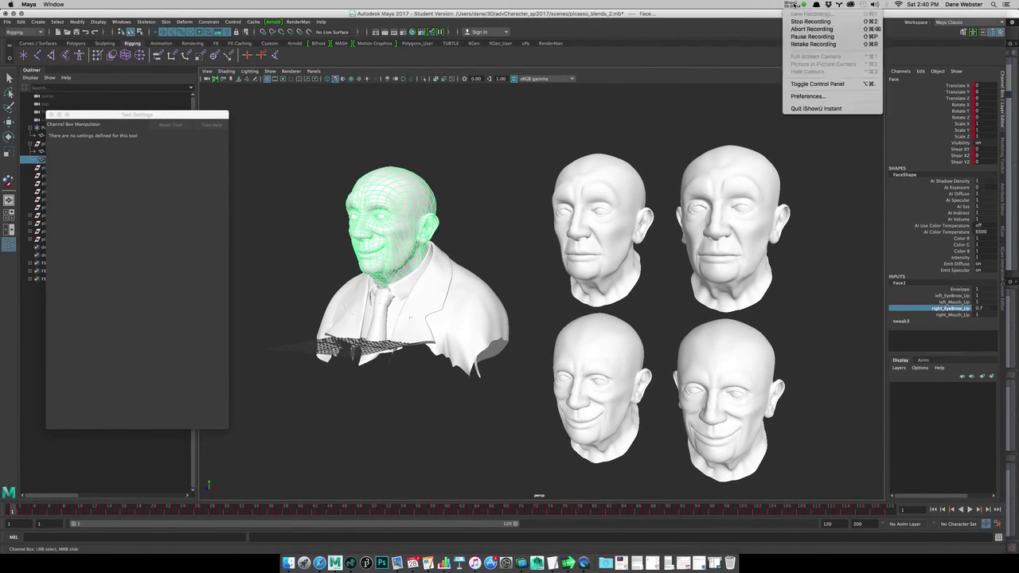